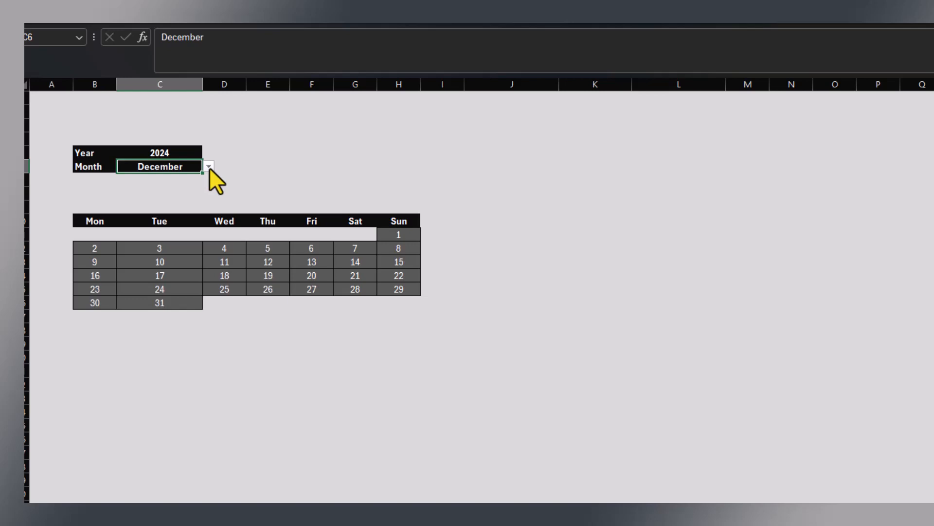
# Change the calendar's month in C6 to June.
pyautogui.click(209, 166)
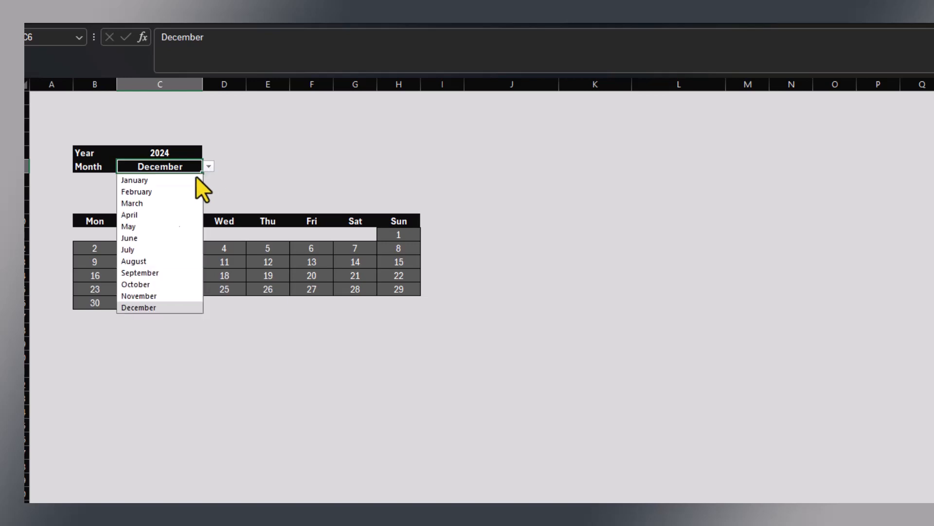
pyautogui.click(130, 238)
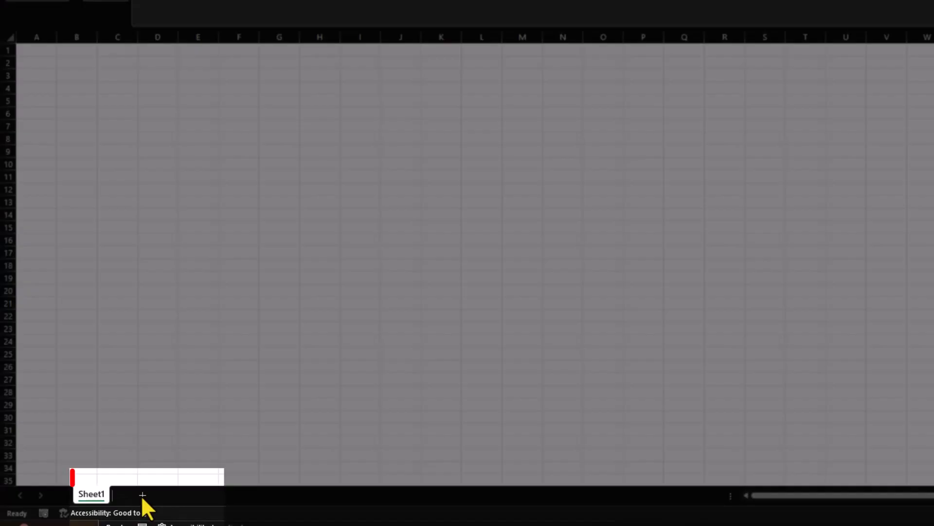
# Add a new worksheet and enter the heading Months in cell B4.
pyautogui.click(142, 495)
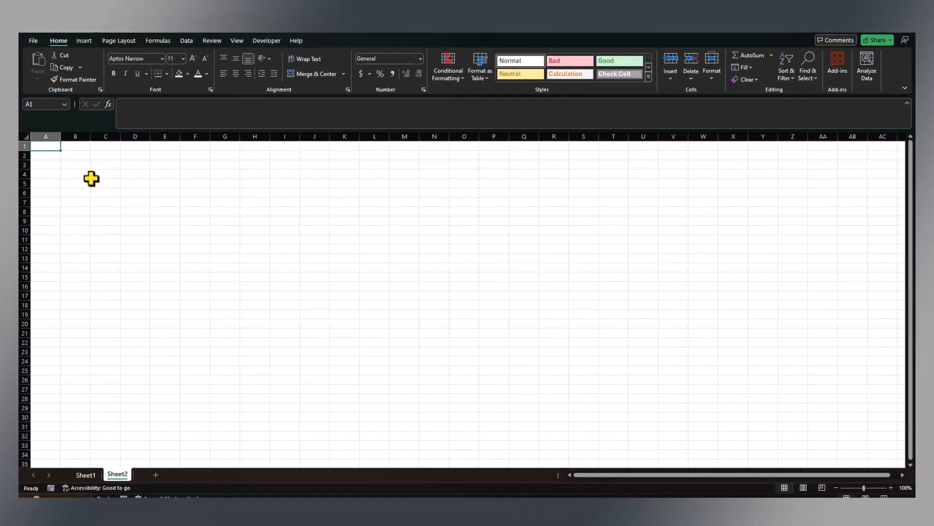
pyautogui.click(97, 172)
pyautogui.press('Left')
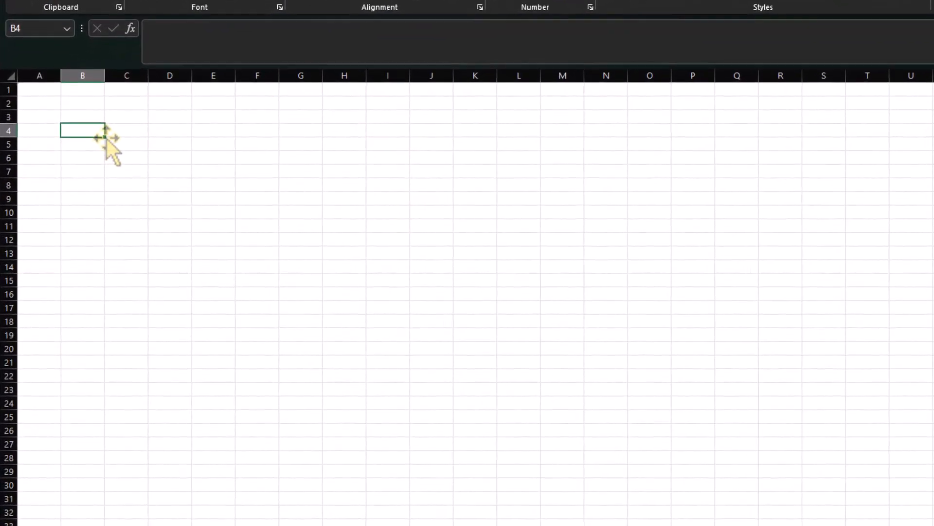
pyautogui.write('Months')
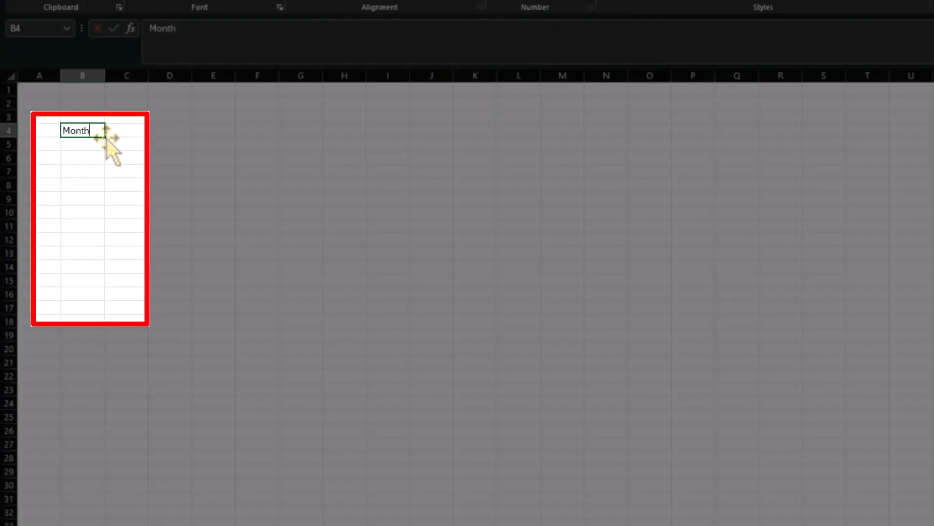
pyautogui.press('Return')
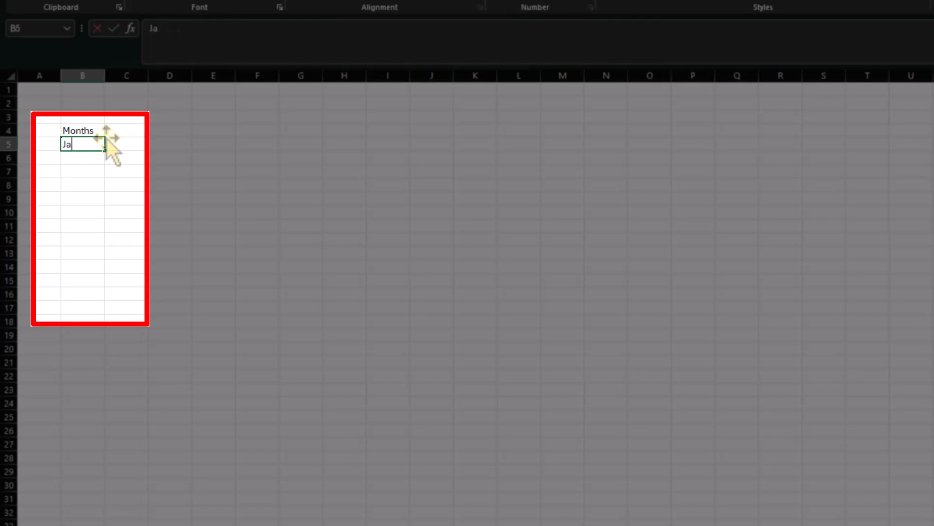
# Enter January in B5 and autofill the month names down to December in B16.
pyautogui.write('January')
pyautogui.press('Return')
pyautogui.press('Up')
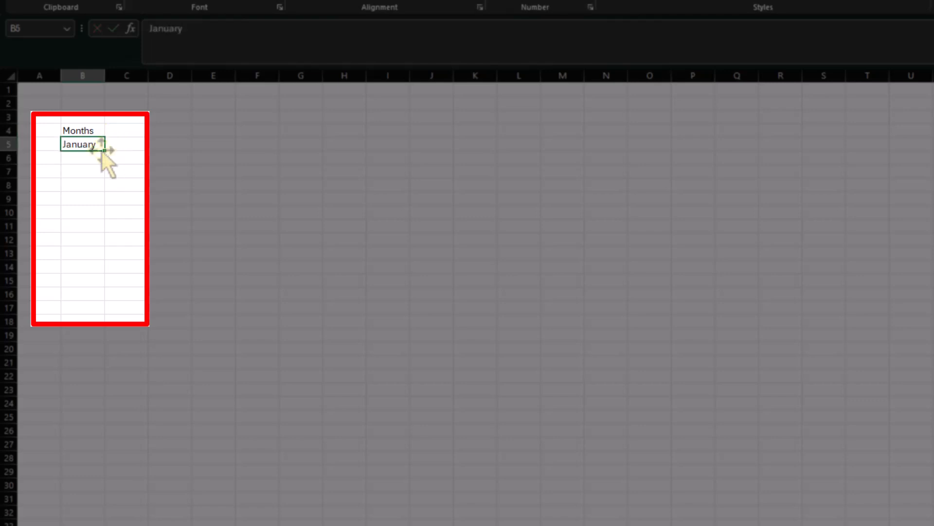
pyautogui.moveTo(105, 154); pyautogui.dragTo(109, 307)
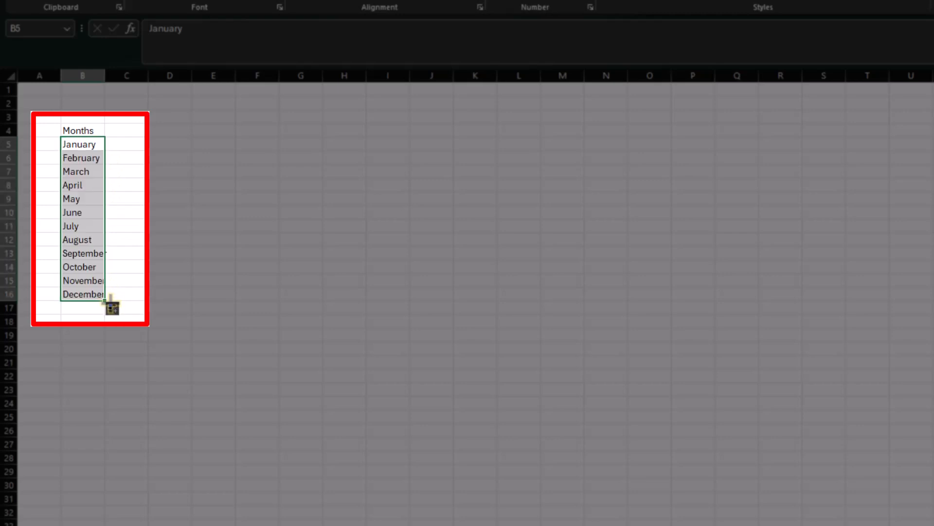
# Enter the heading Years in D4 and the year 2024 below it in D5.
pyautogui.click(173, 131)
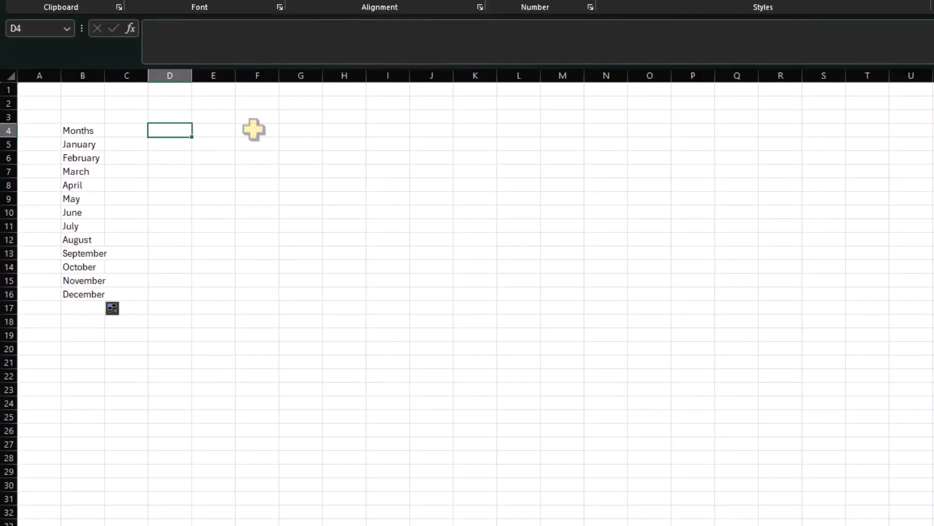
pyautogui.write('Years')
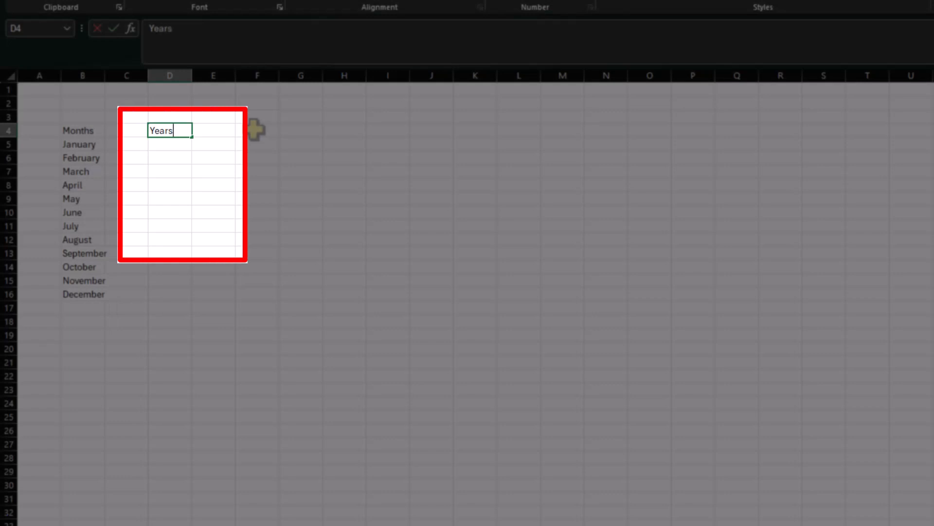
pyautogui.press('Return')
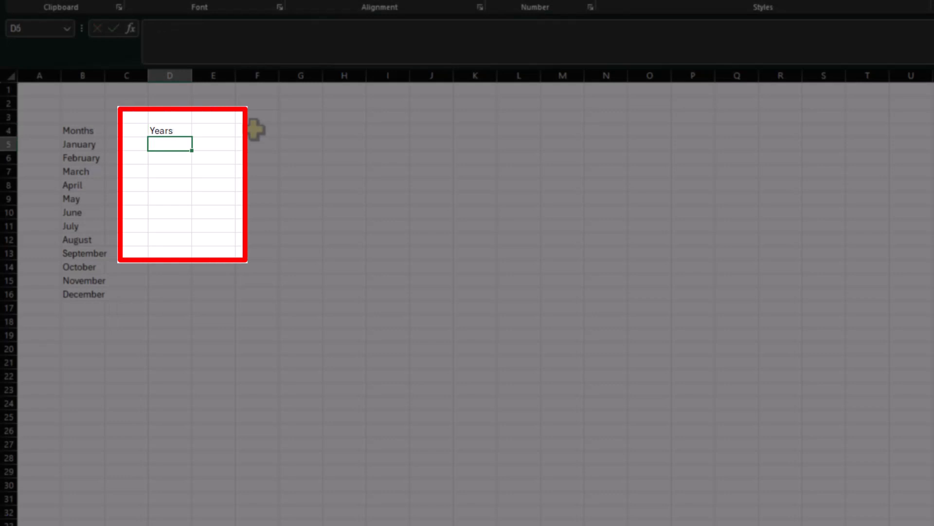
pyautogui.write('2024')
pyautogui.press('Return')
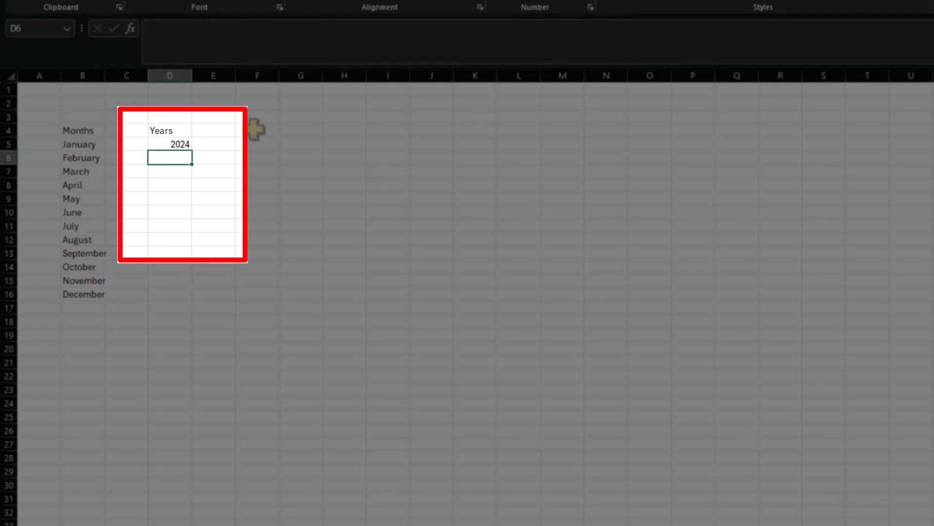
# Fill D5 down to D11 as a series running from 2024 to 2030.
pyautogui.press('Up')
pyautogui.moveTo(192, 154); pyautogui.dragTo(192, 233)
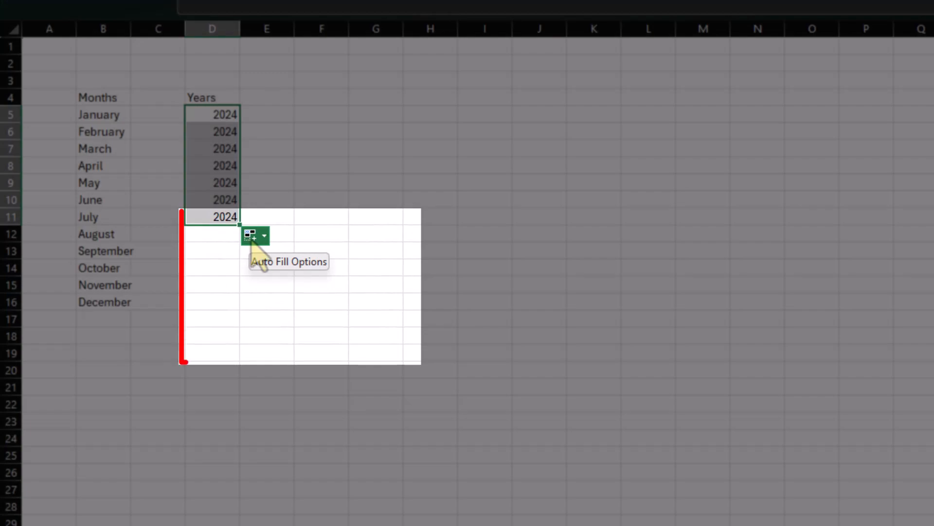
pyautogui.click(252, 241)
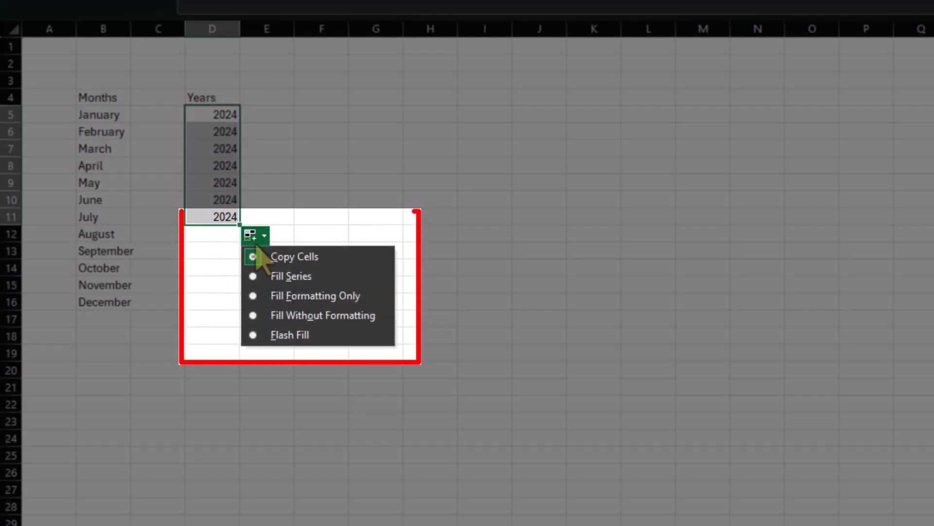
pyautogui.click(280, 274)
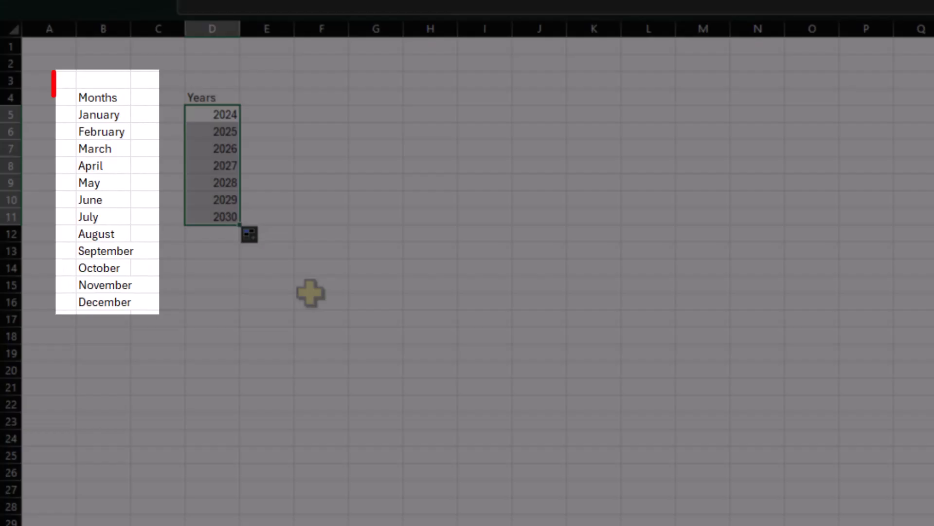
pyautogui.click(309, 290)
# Convert the months list B4:B16 into a table with headers.
pyautogui.click(96, 93)
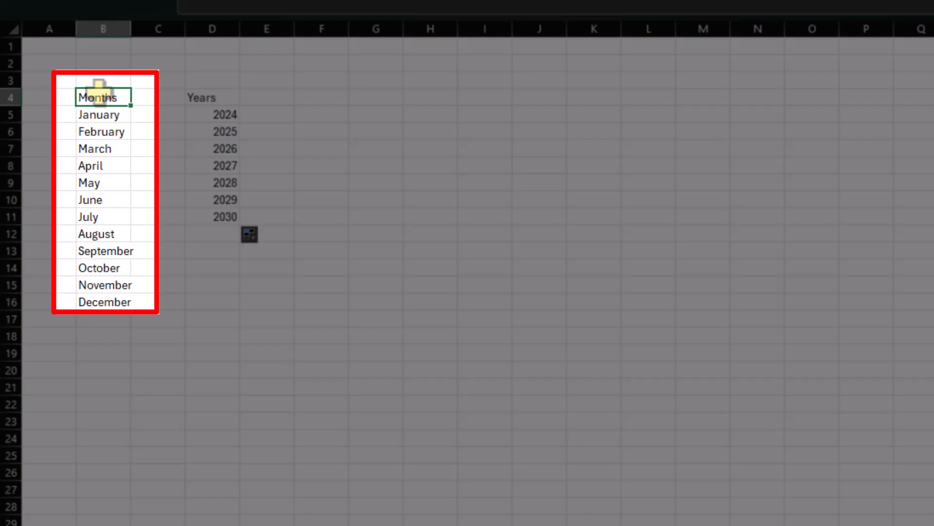
pyautogui.hotkey('ctrl', 'shift', 'Down')
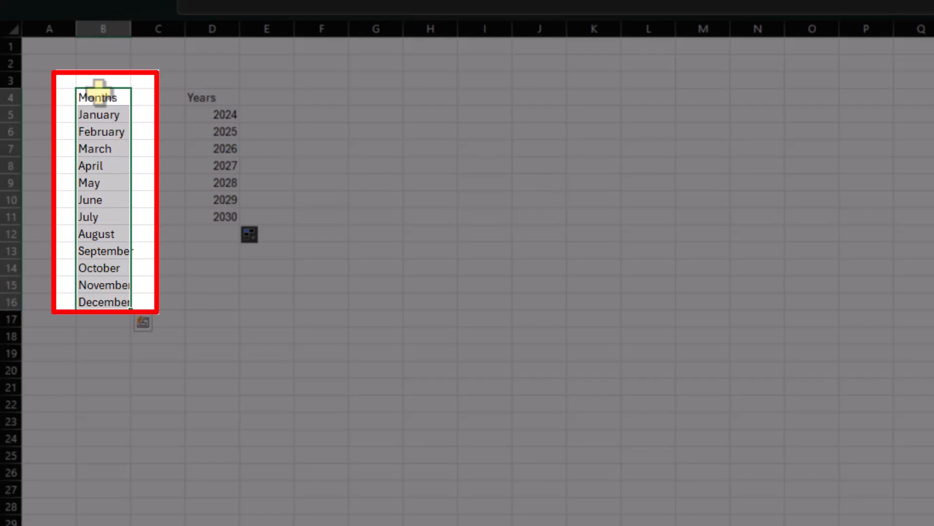
pyautogui.hotkey('ctrl', 't')
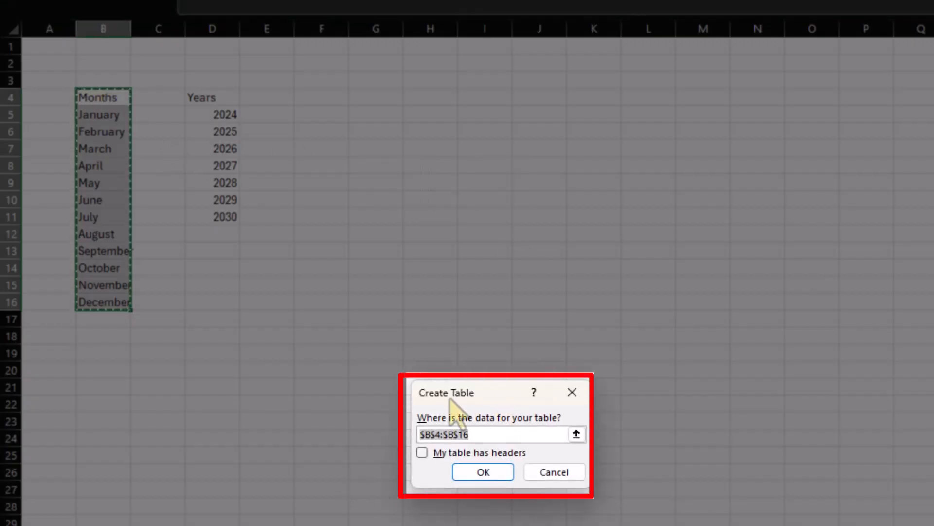
pyautogui.click(423, 453)
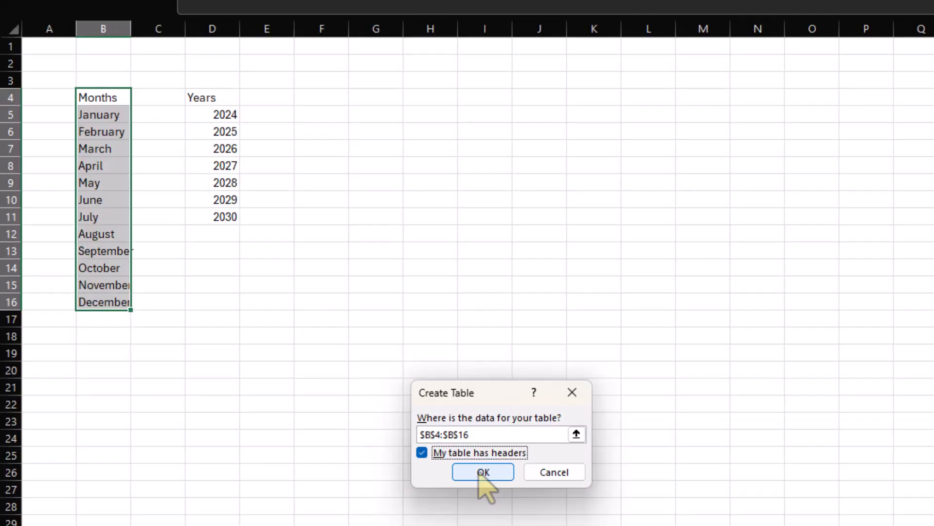
pyautogui.click(481, 475)
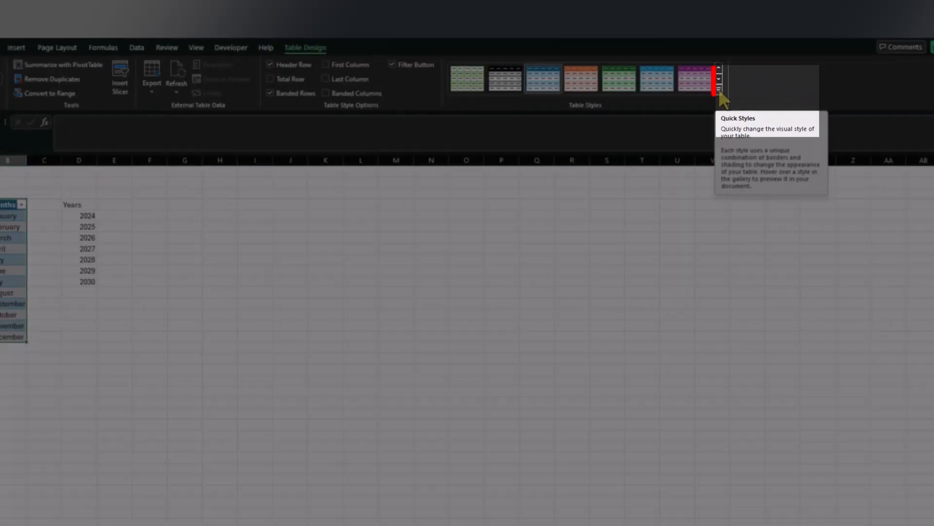
# Apply the orange Dark table style to the months table and name the table TableMonths.
pyautogui.click(723, 63)
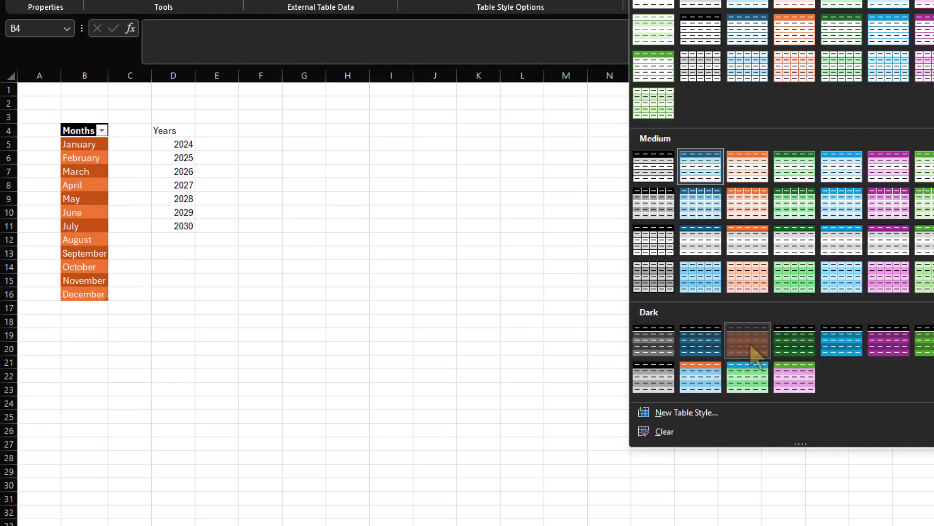
pyautogui.click(749, 346)
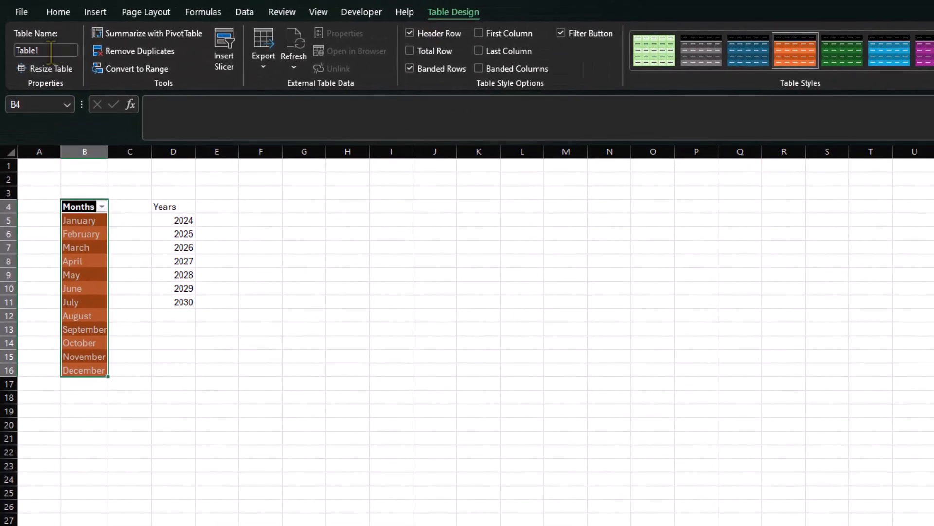
pyautogui.click(53, 50)
pyautogui.click(54, 50)
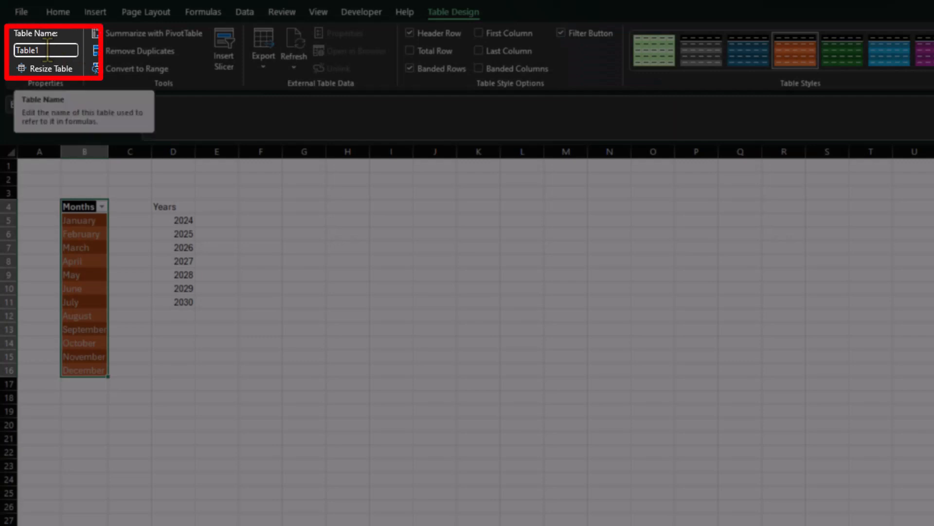
pyautogui.press('BackSpace')
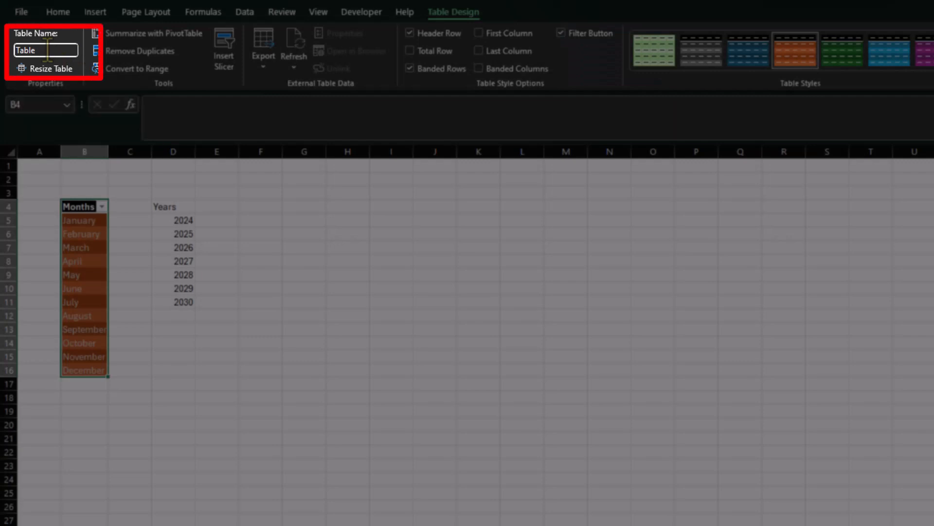
pyautogui.press('Return')
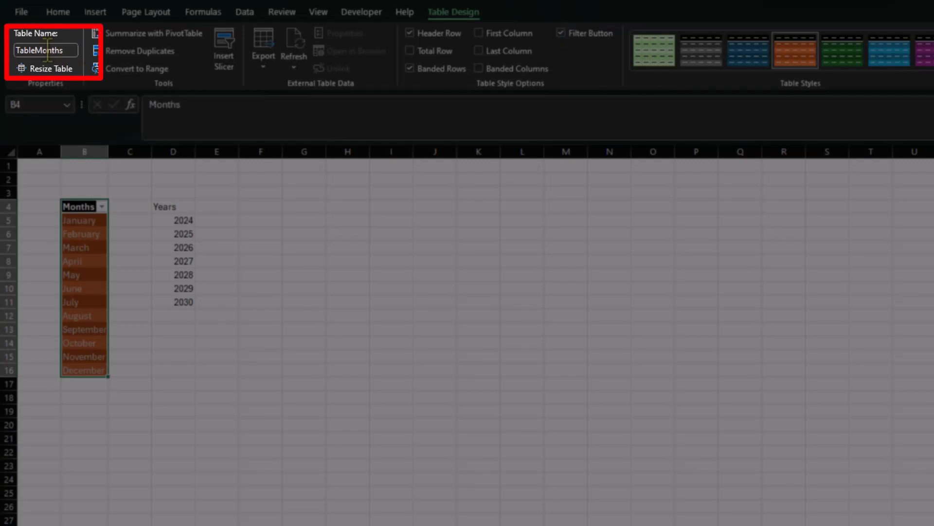
pyautogui.click(261, 207)
# Convert the years list D4:D11 into a table with headers.
pyautogui.click(219, 105)
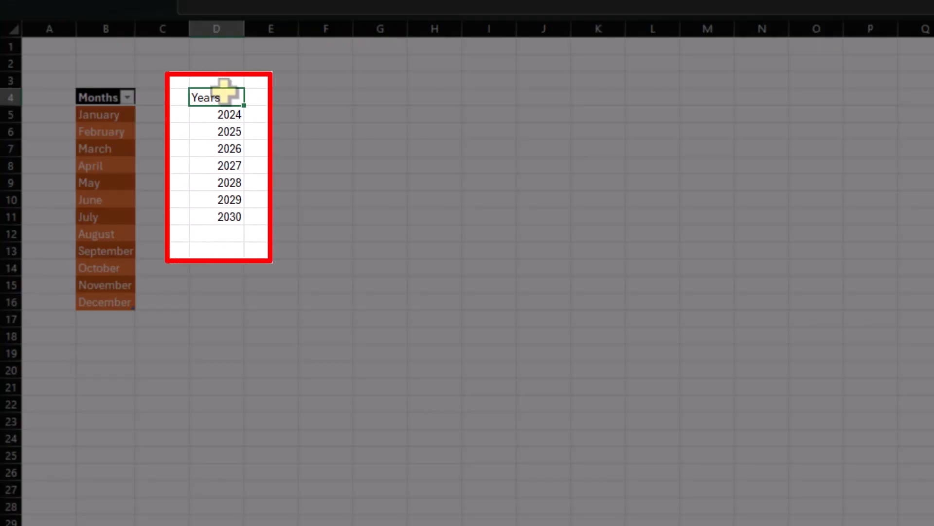
pyautogui.hotkey('ctrl', 'shift', 'Down')
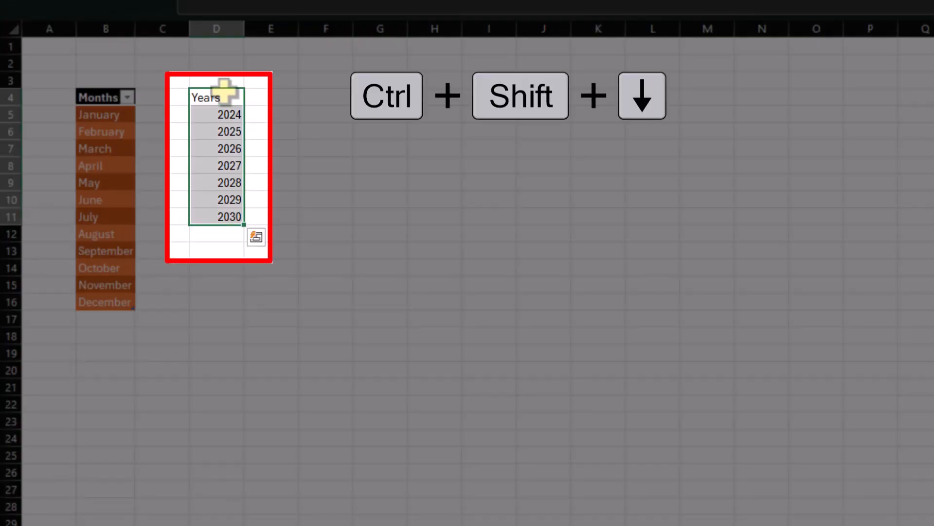
pyautogui.hotkey('ctrl', 't')
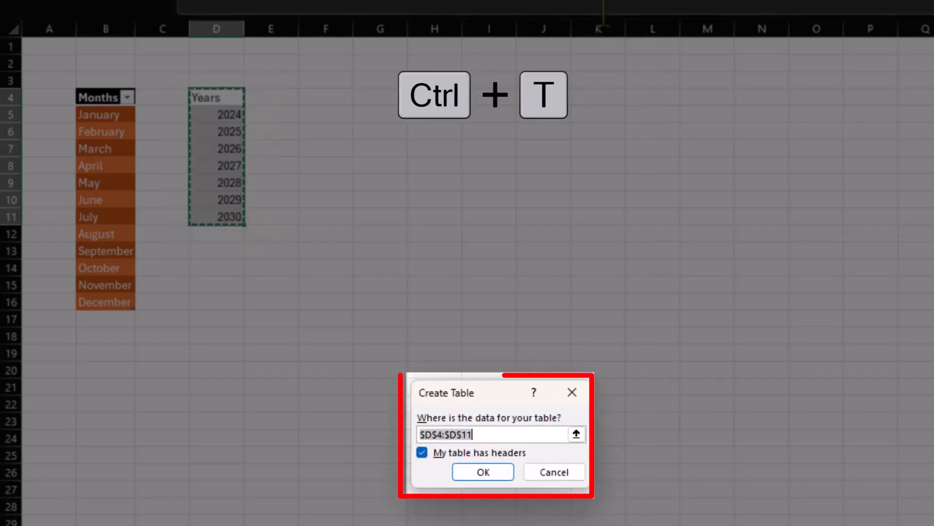
pyautogui.click(489, 471)
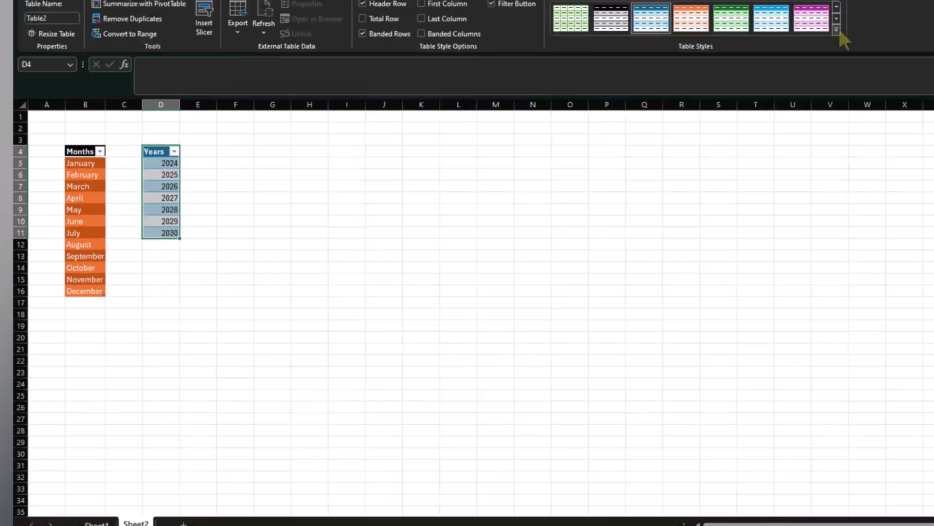
# Apply the orange Dark table style to the years table and name the table TableYears.
pyautogui.click(837, 31)
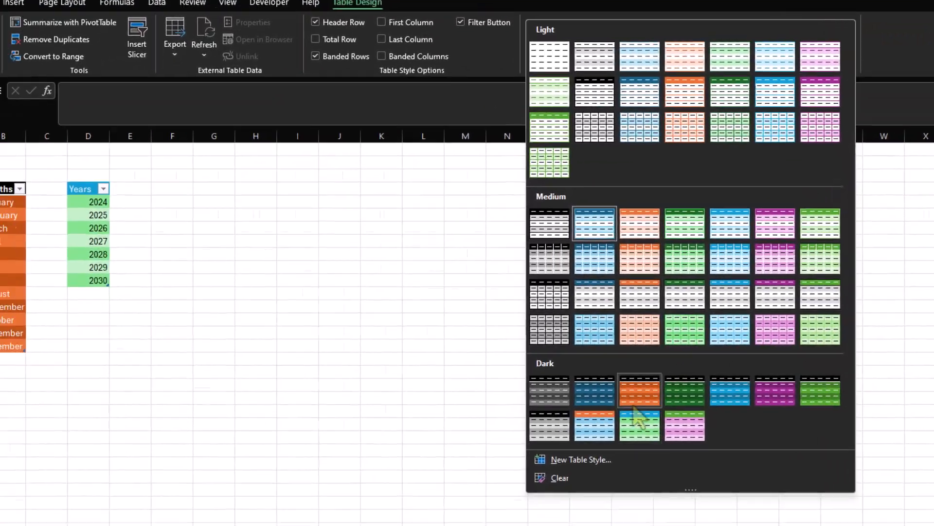
pyautogui.click(646, 331)
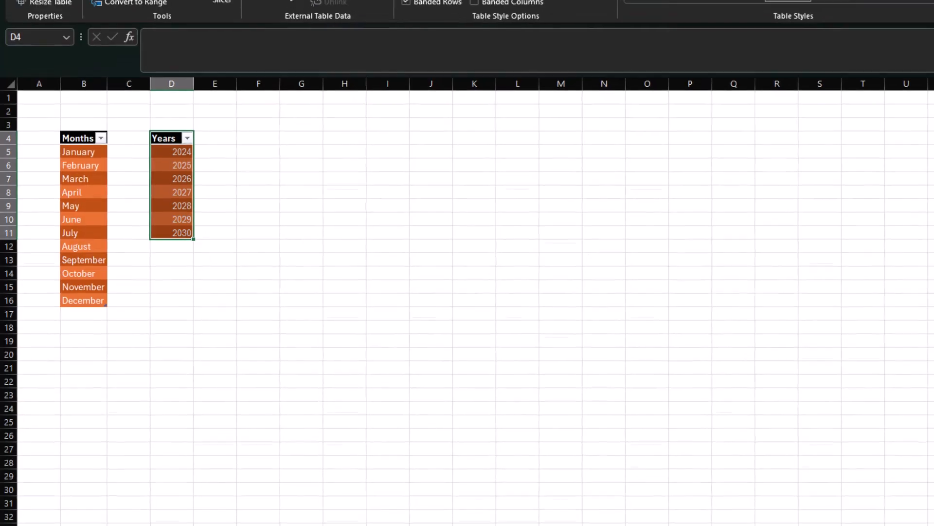
pyautogui.click(54, 50)
pyautogui.write('TableYea')
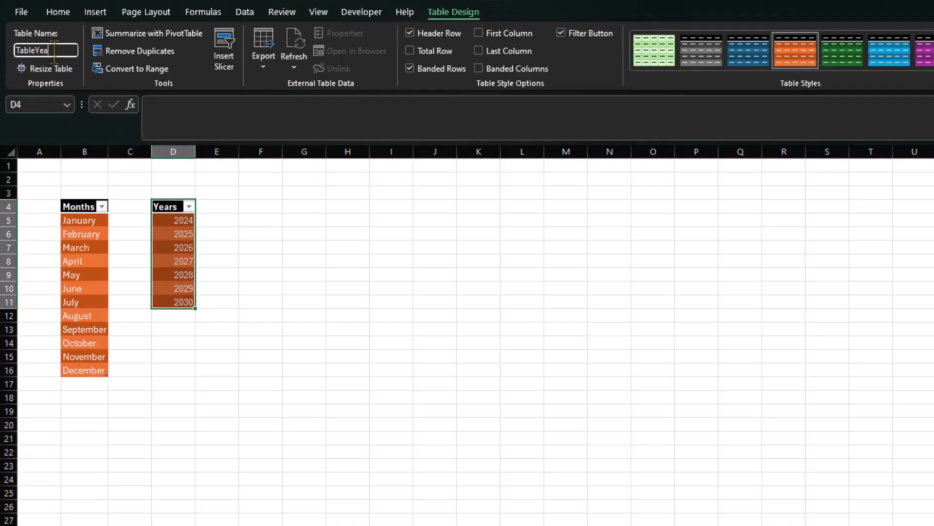
pyautogui.write('rs')
pyautogui.press('Return')
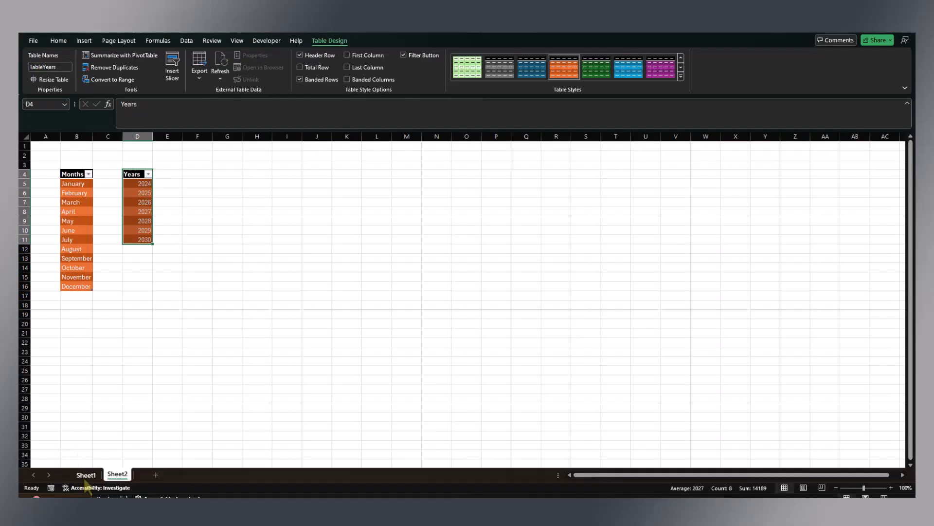
# Switch to Sheet1 and hide its gridlines.
pyautogui.click(86, 474)
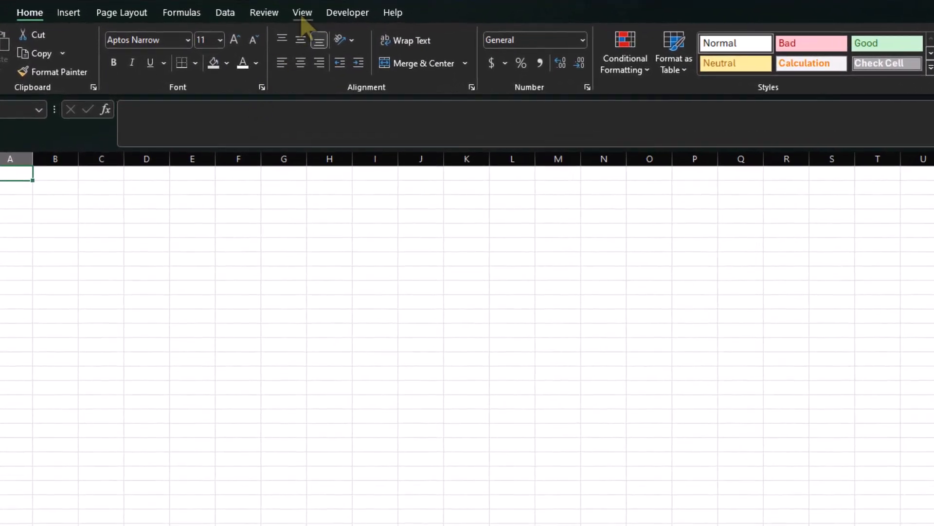
pyautogui.click(303, 14)
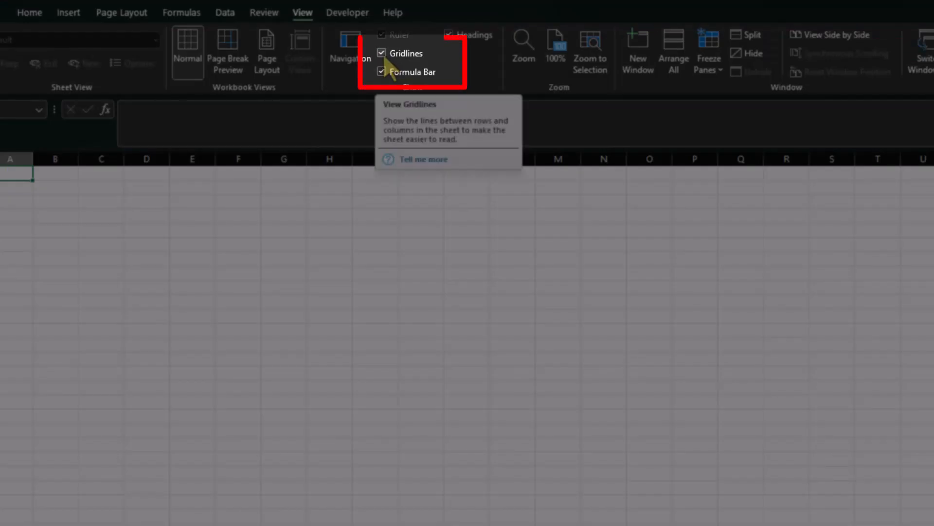
pyautogui.click(384, 55)
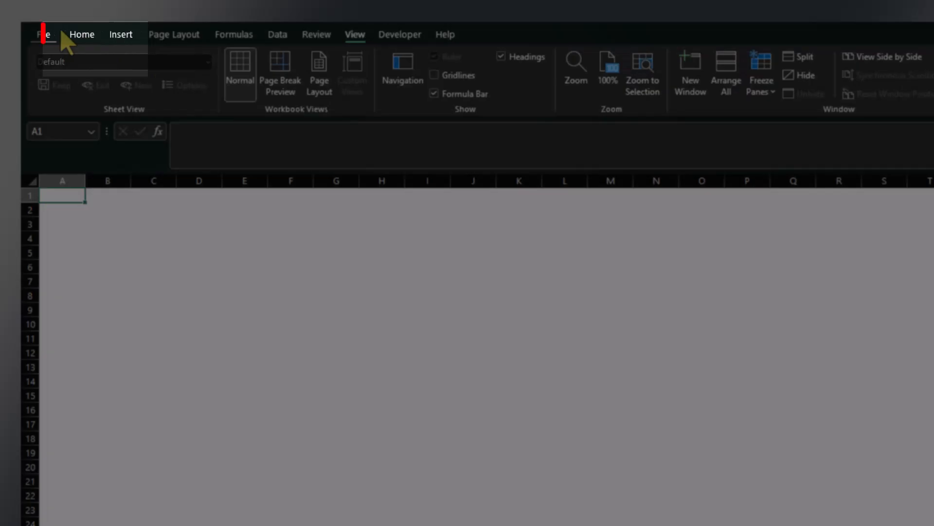
# Fill all cells of Sheet1 with a light grey theme colour.
pyautogui.click(37, 15)
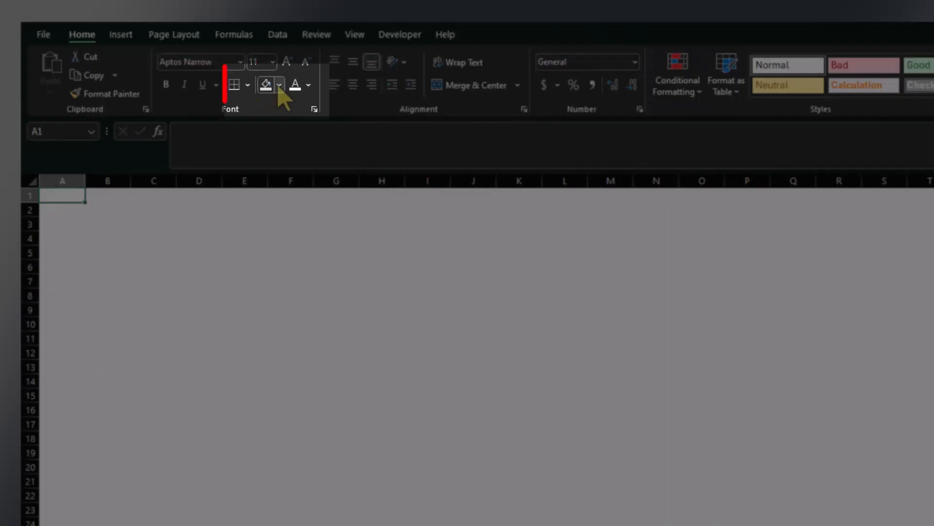
pyautogui.click(278, 85)
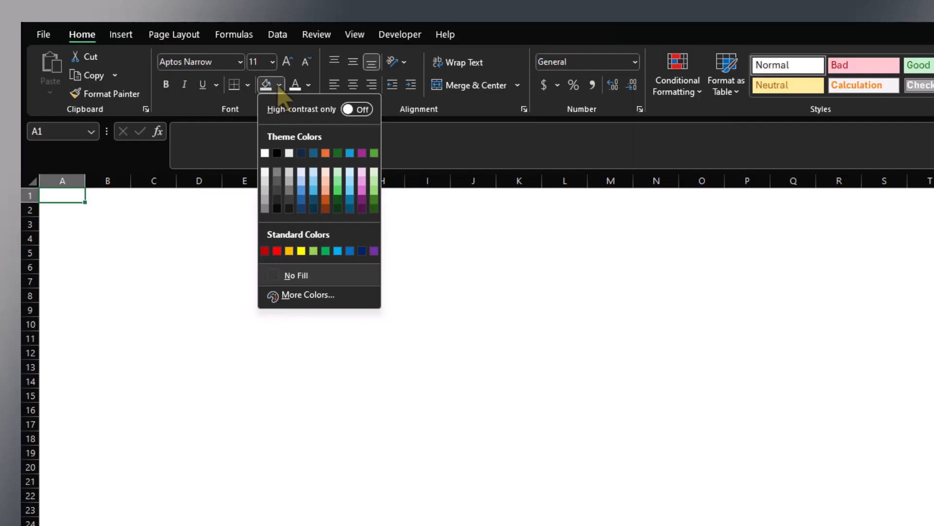
pyautogui.click(265, 190)
pyautogui.click(32, 182)
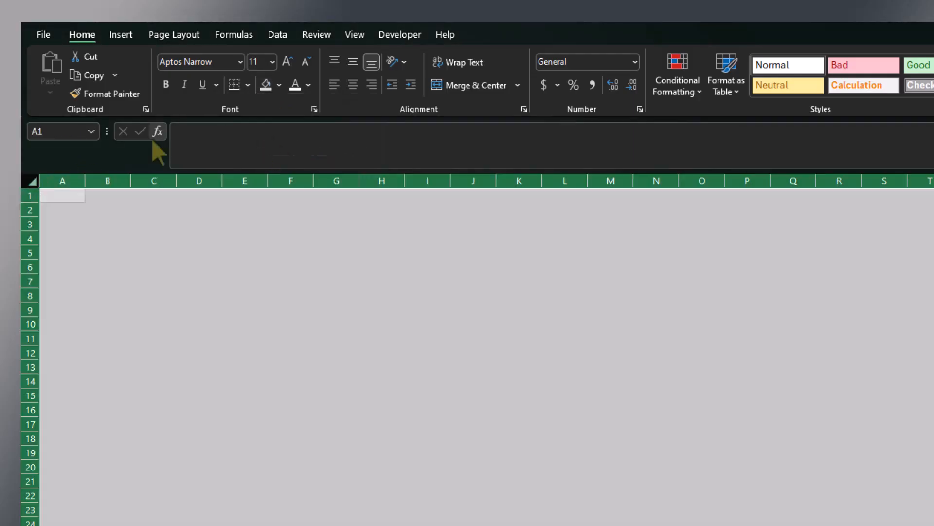
pyautogui.click(266, 86)
pyautogui.click(151, 252)
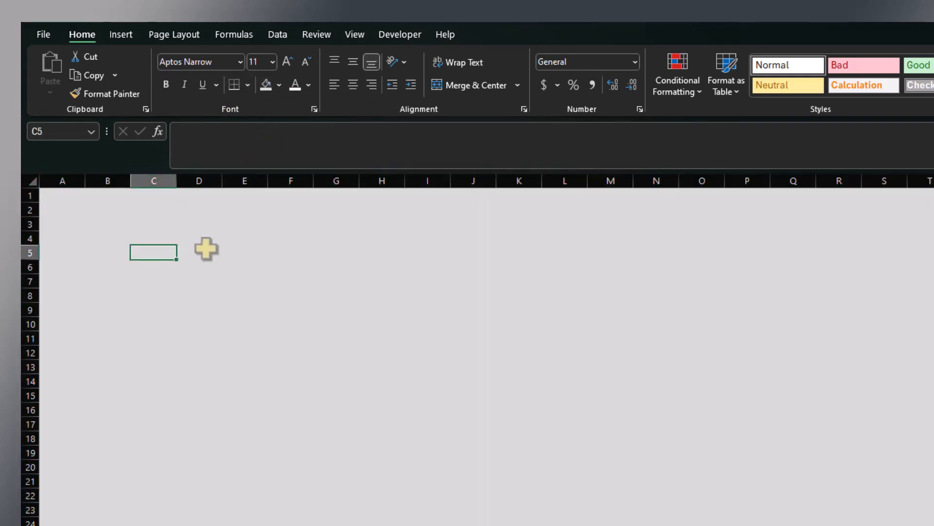
# Enter the labels Year in cell B5 and Month in cell B6.
pyautogui.press('Left')
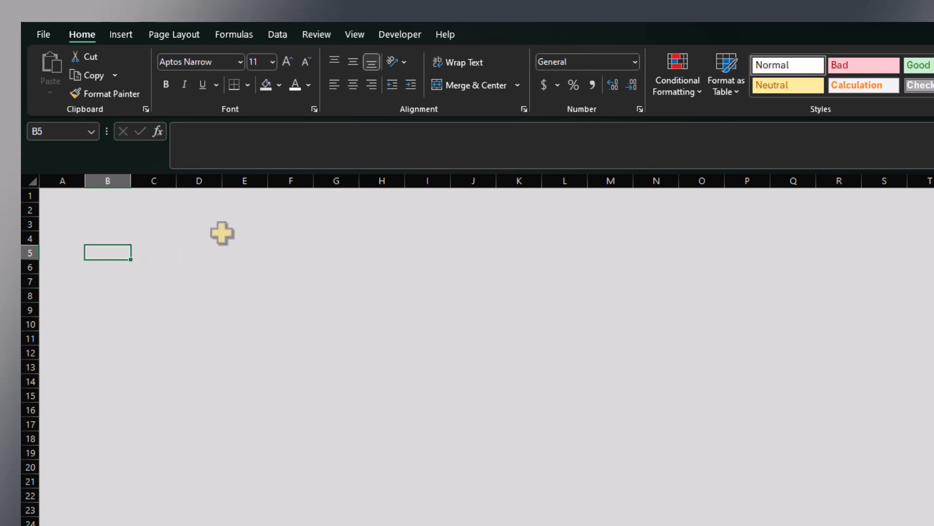
pyautogui.write('Year')
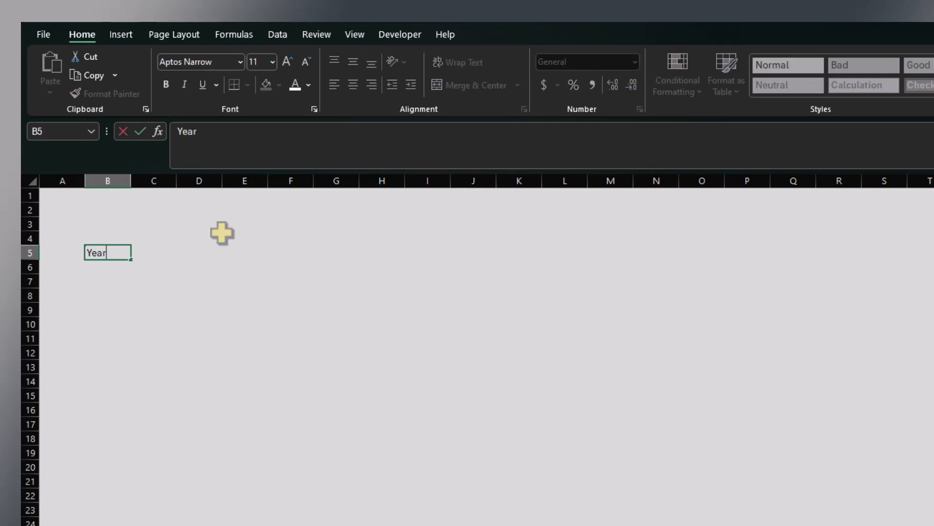
pyautogui.press('Return')
pyautogui.write('Month')
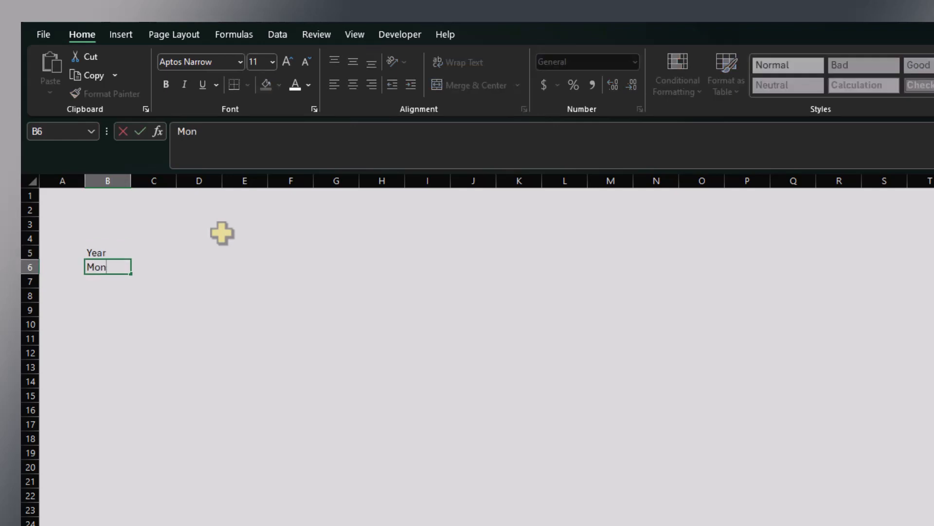
pyautogui.press('Return')
# Select cell C5 beside the Year label and widen column C to about twice its width.
pyautogui.press('Up')
pyautogui.press('Up')
pyautogui.press('Right')
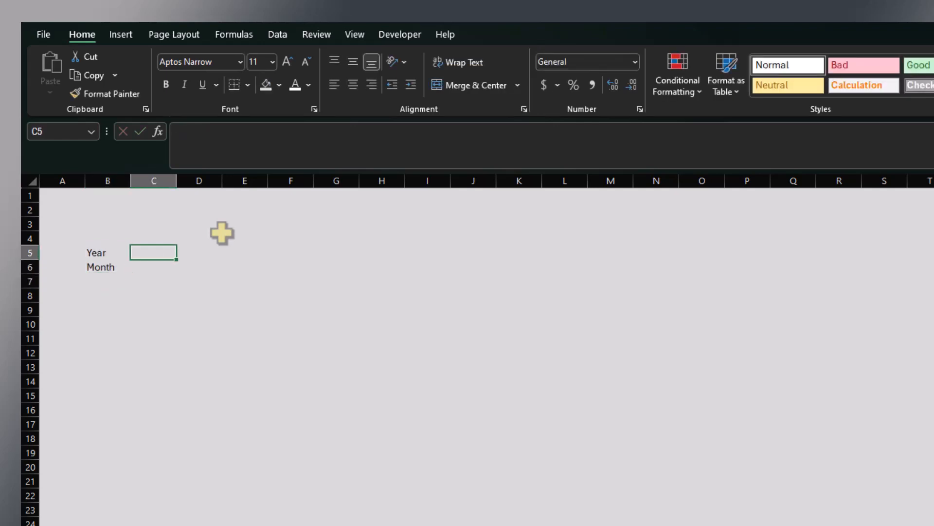
pyautogui.moveTo(177, 181); pyautogui.dragTo(223, 181)
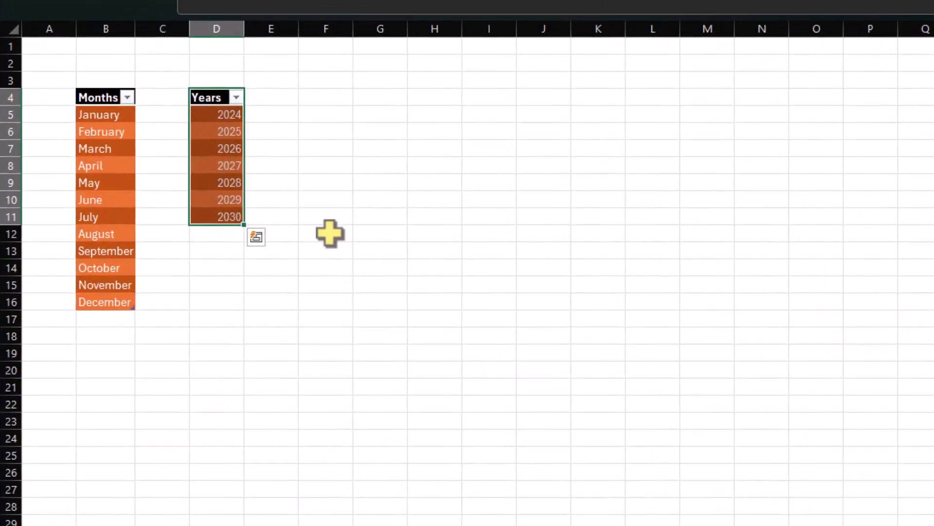
# On Sheet2, build a temporary reference to the Years column in F4, copy the text TableYears[Years], and discard the formula.
pyautogui.click(326, 98)
pyautogui.write('=')
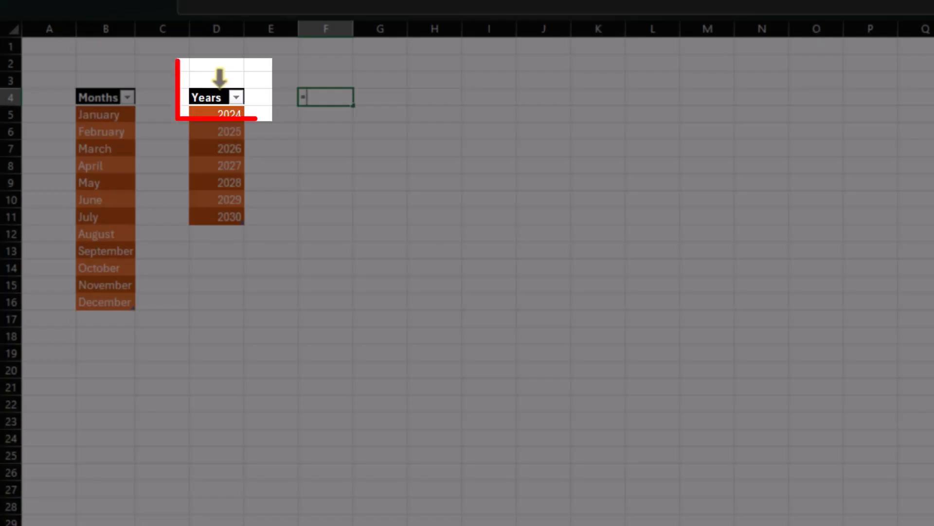
pyautogui.click(217, 82)
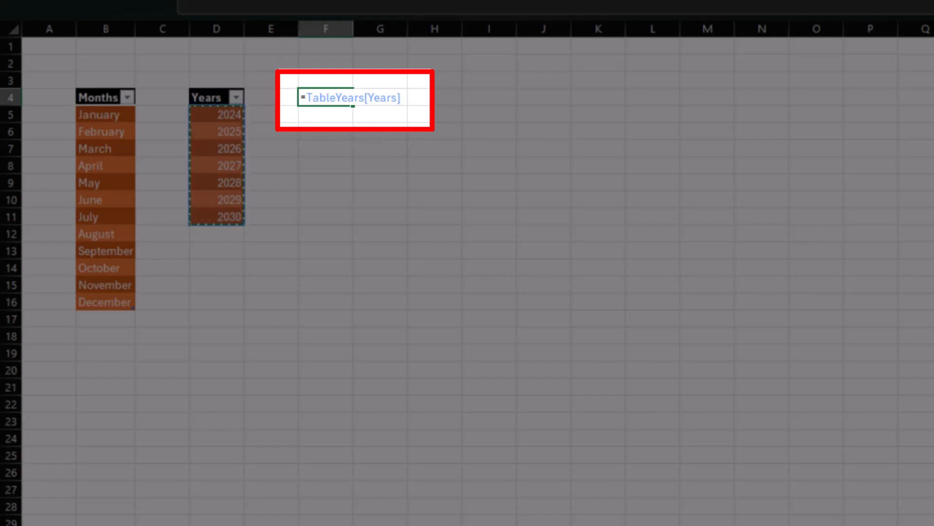
pyautogui.press('Return')
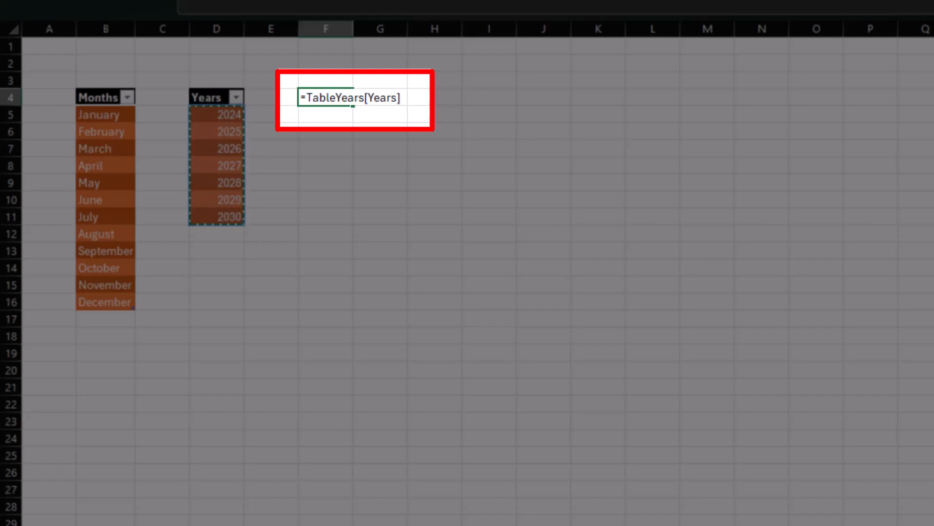
pyautogui.hotkey('ctrl', 'c')
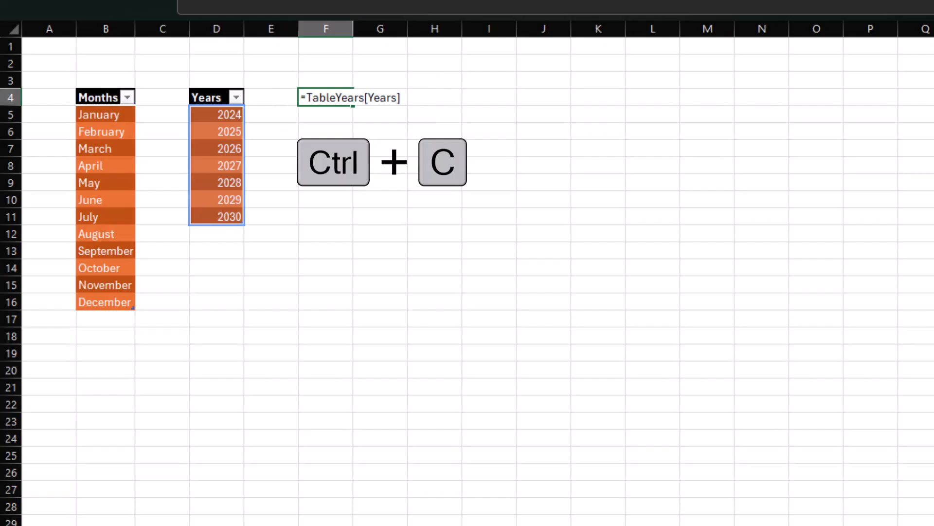
pyautogui.press('Escape')
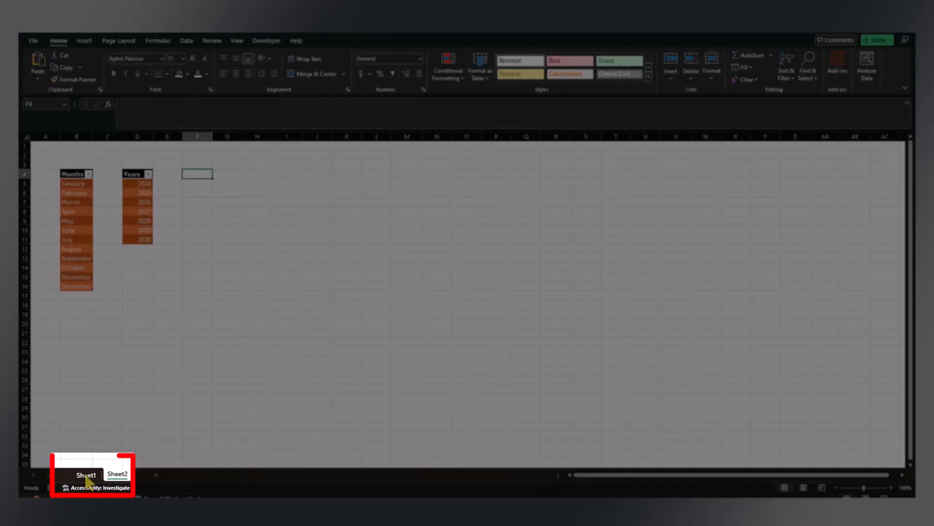
# Start data validation for cell C5 on Sheet1 and allow only values from a list.
pyautogui.click(86, 475)
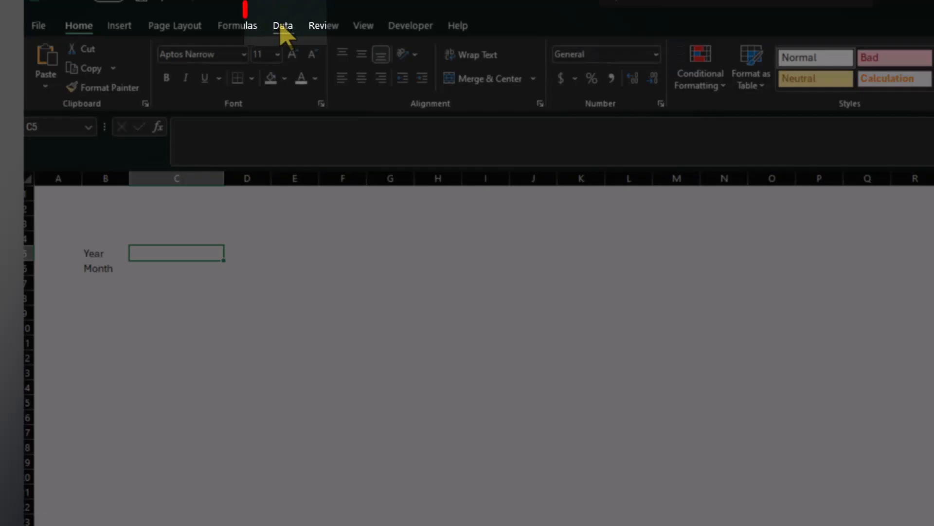
pyautogui.click(259, 29)
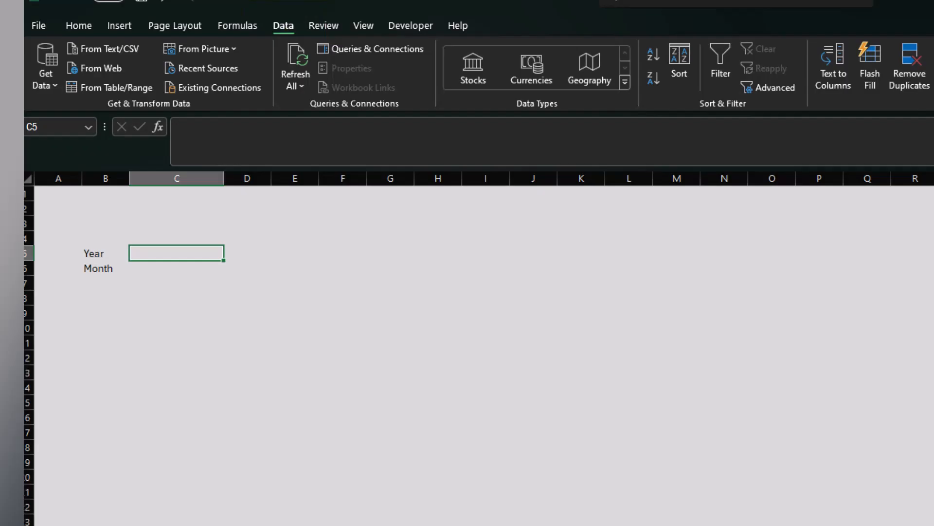
pyautogui.click(743, 90)
pyautogui.click(763, 117)
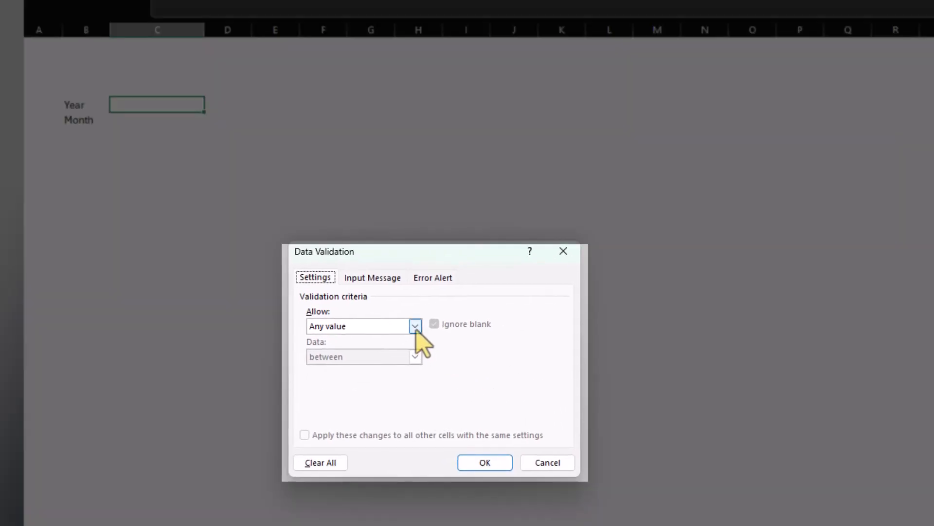
pyautogui.click(415, 326)
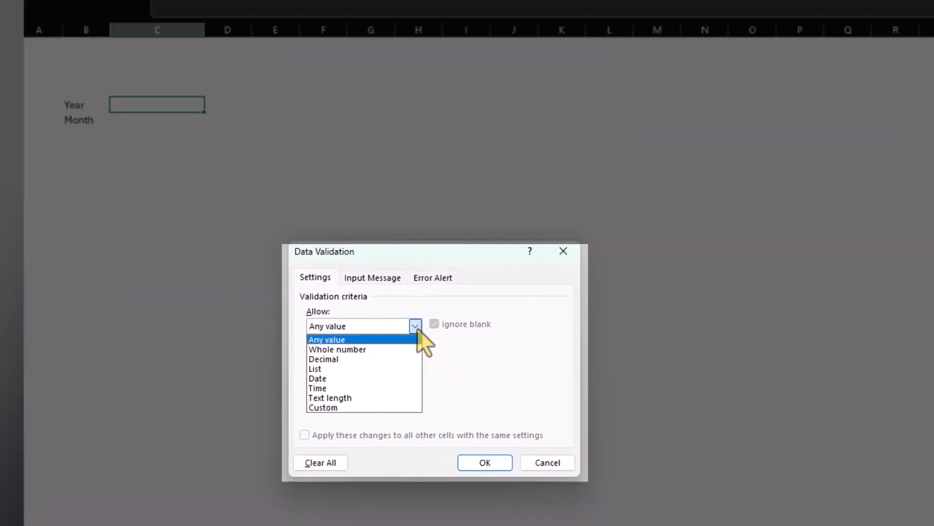
pyautogui.click(379, 373)
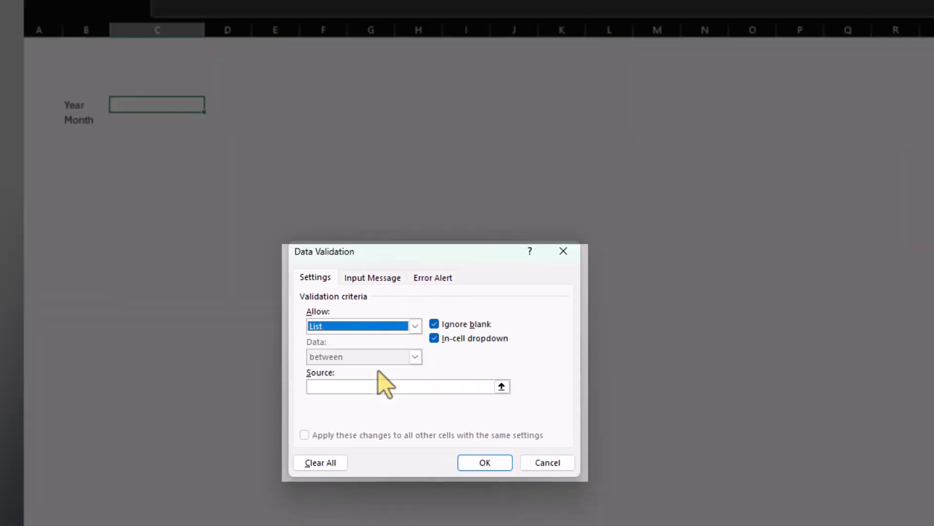
# Set the validation source to =Indirect("TableYears[Years]") using the copied reference, and apply the rule.
pyautogui.click(347, 387)
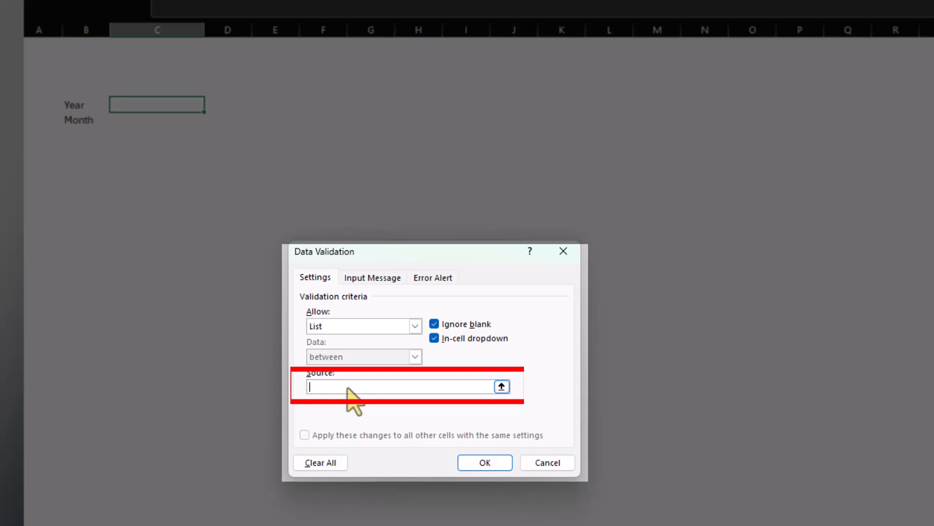
pyautogui.write('ndirect(')
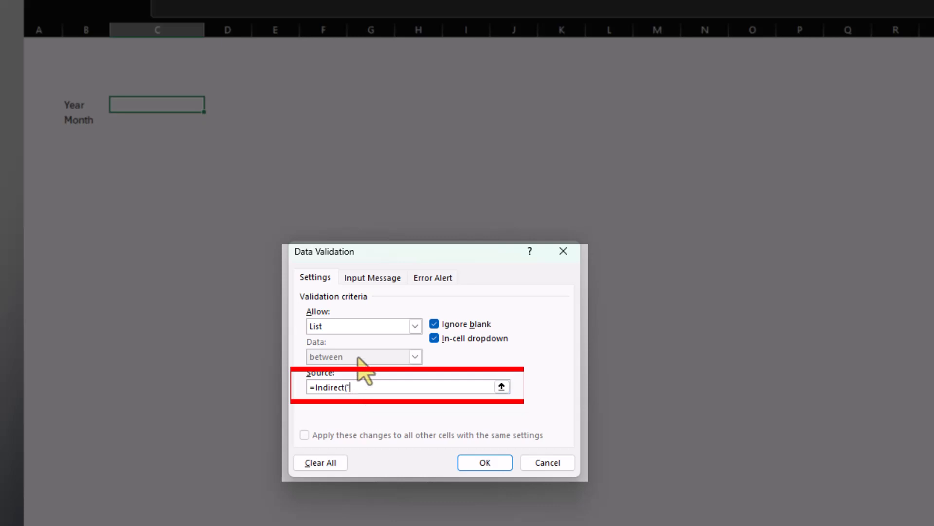
pyautogui.hotkey('ctrl', 'v')
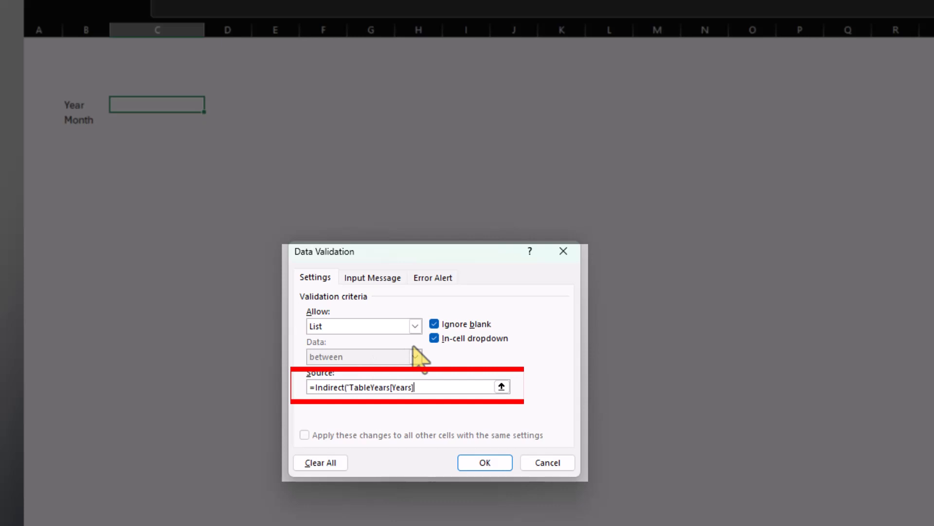
pyautogui.write('")')
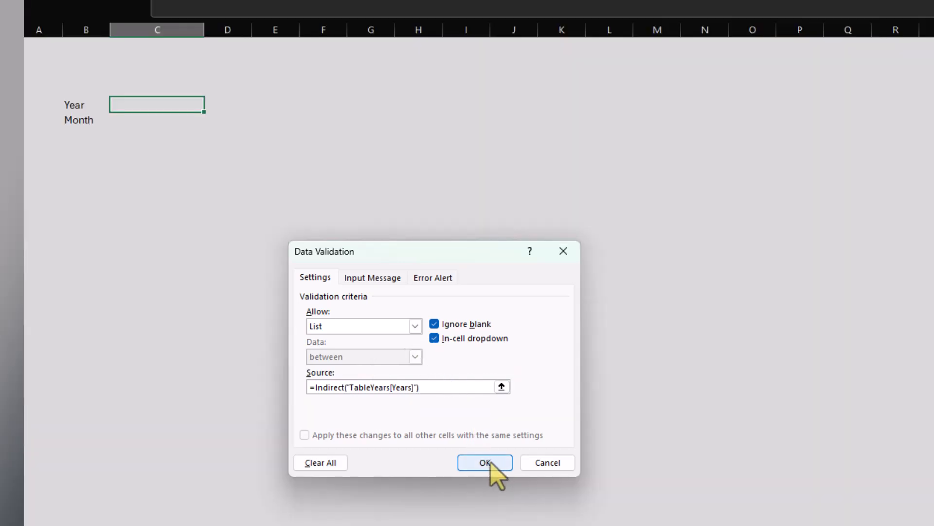
pyautogui.click(487, 462)
# Choose 2024 from the year dropdown in C5 and select cell C6 beside the Month label.
pyautogui.click(242, 123)
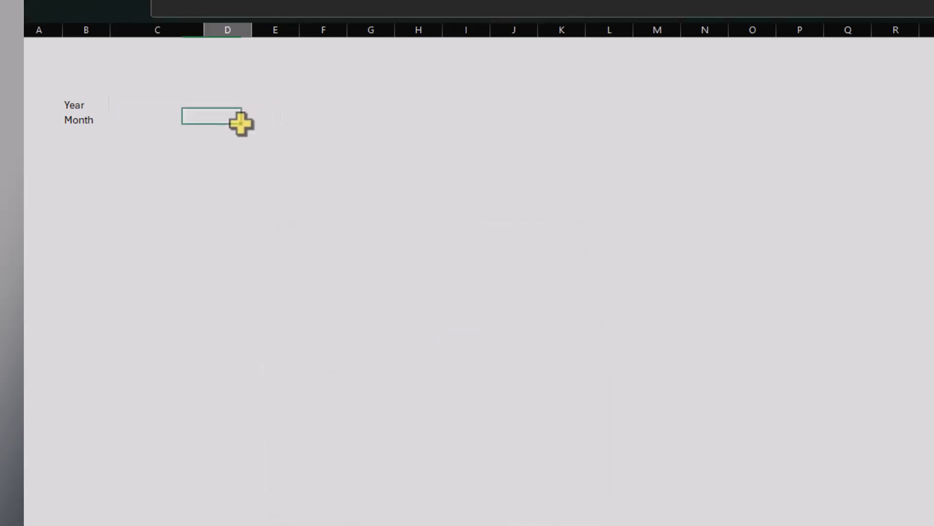
pyautogui.click(147, 103)
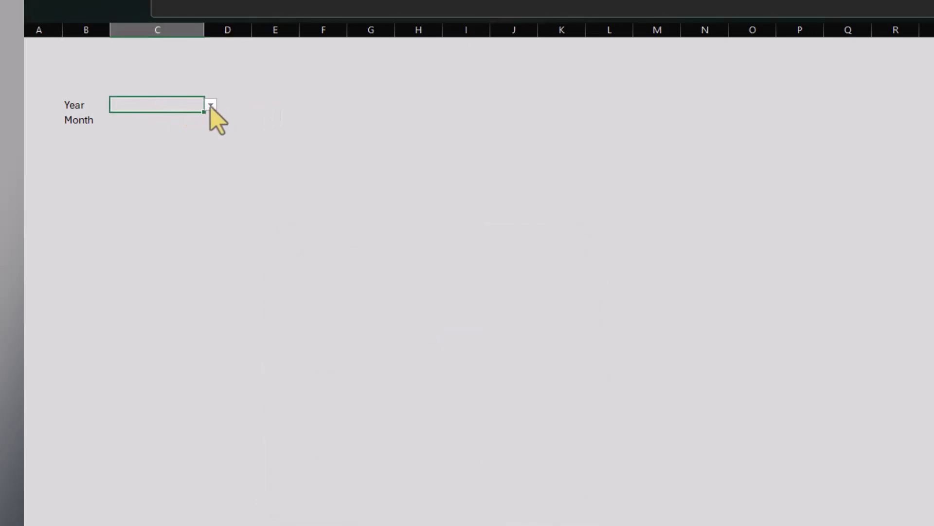
pyautogui.click(211, 105)
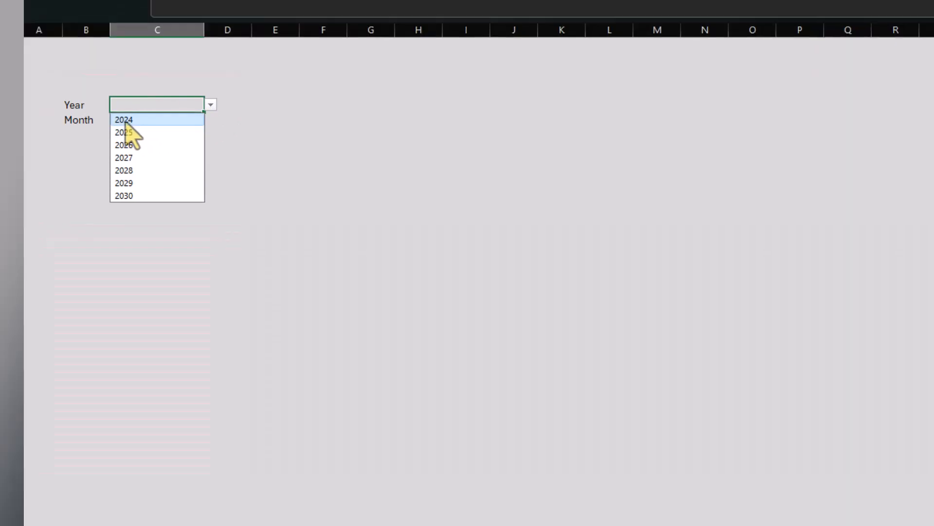
pyautogui.click(126, 122)
pyautogui.click(155, 121)
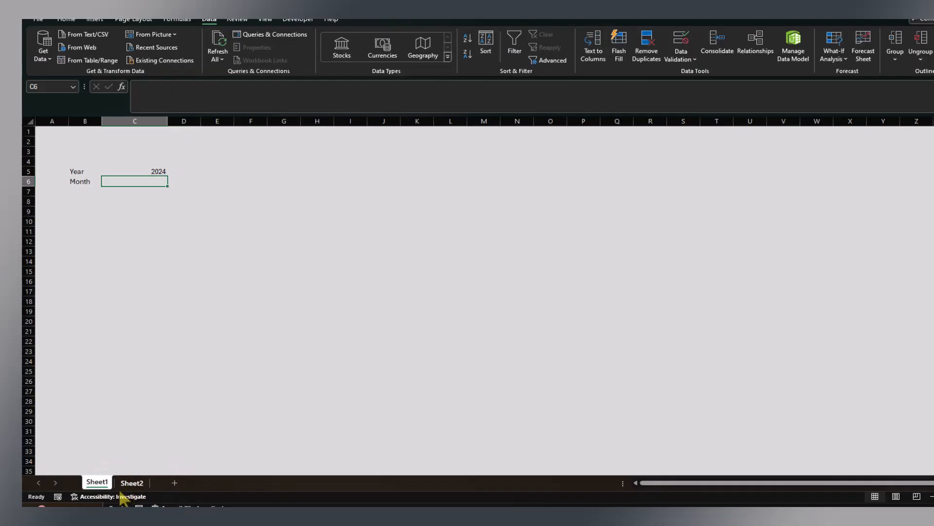
# On Sheet2, build a temporary reference to the Months column in F4, copy the text TableMonths[Months], and discard the formula.
pyautogui.click(125, 484)
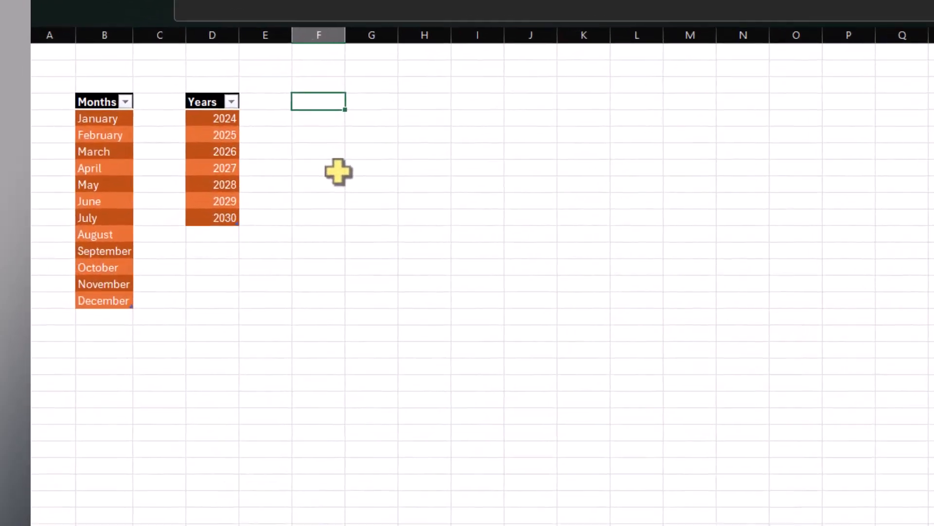
pyautogui.write('=')
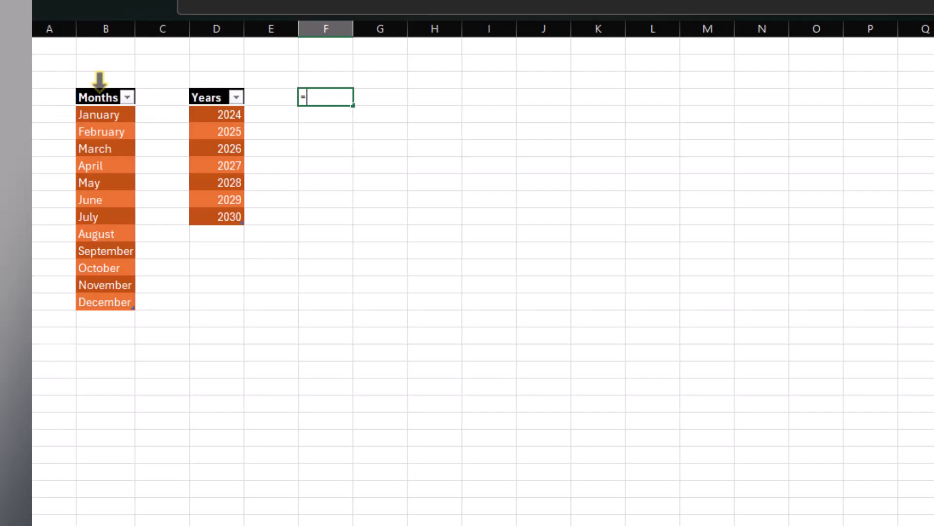
pyautogui.click(99, 89)
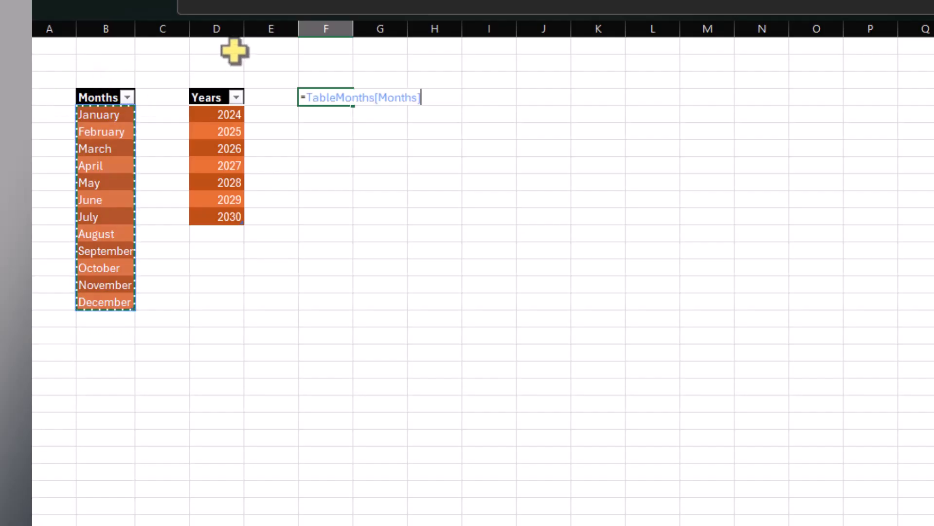
pyautogui.hotkey('ctrl', 'c')
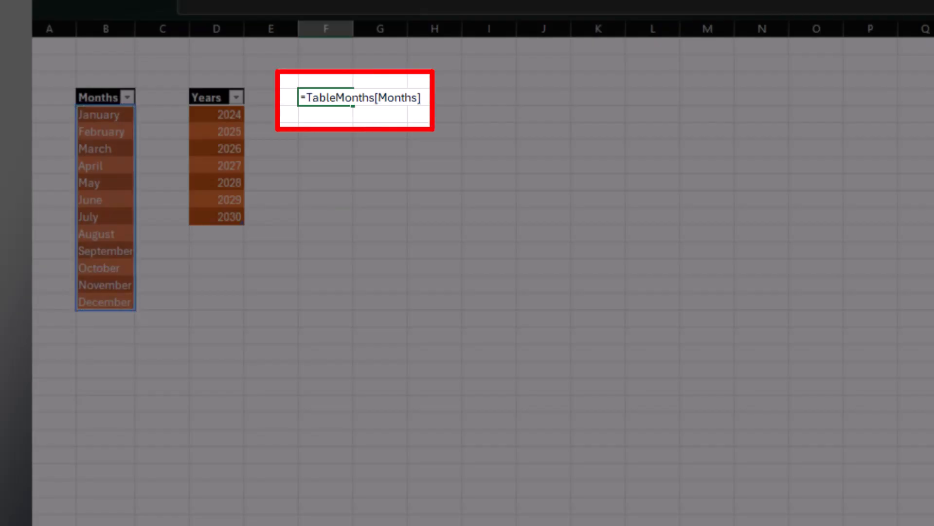
pyautogui.press('Escape')
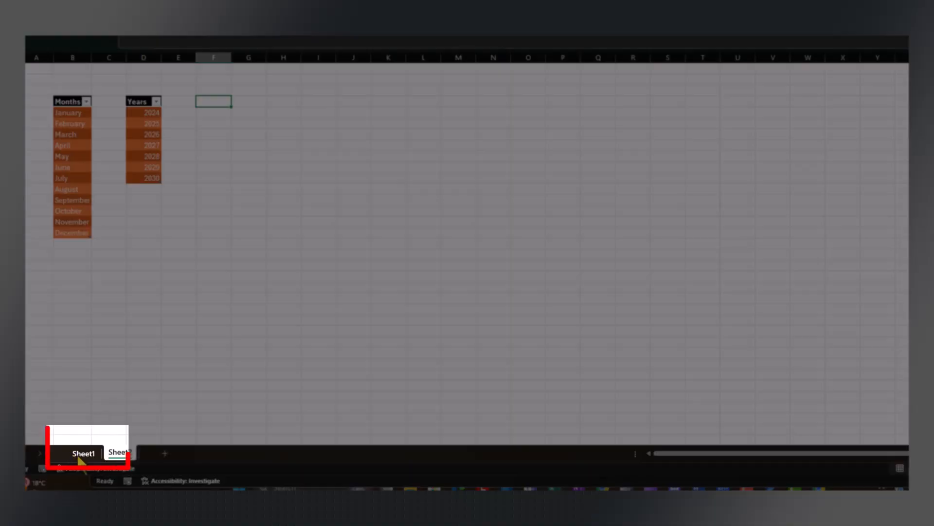
# Start data validation for cell C6 on Sheet1 and allow only values from a list.
pyautogui.click(81, 454)
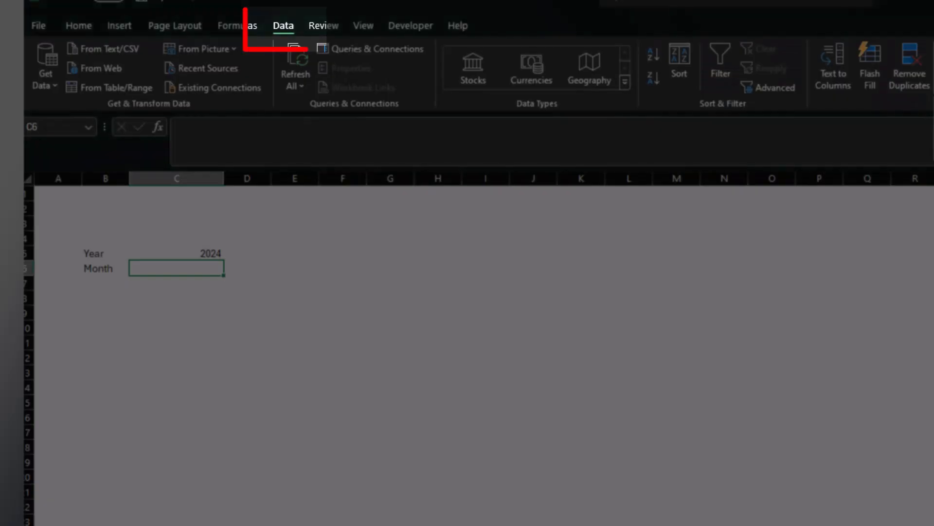
pyautogui.click(777, 58)
pyautogui.click(796, 86)
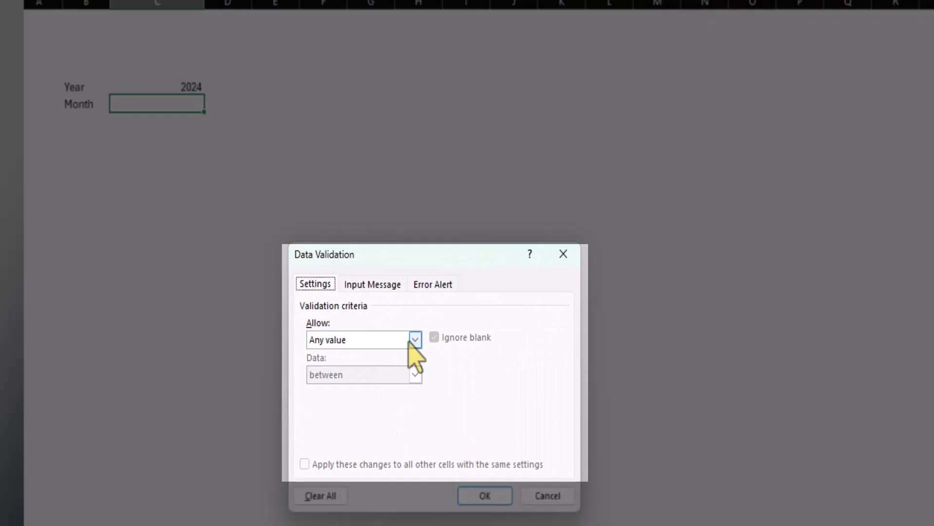
pyautogui.click(411, 341)
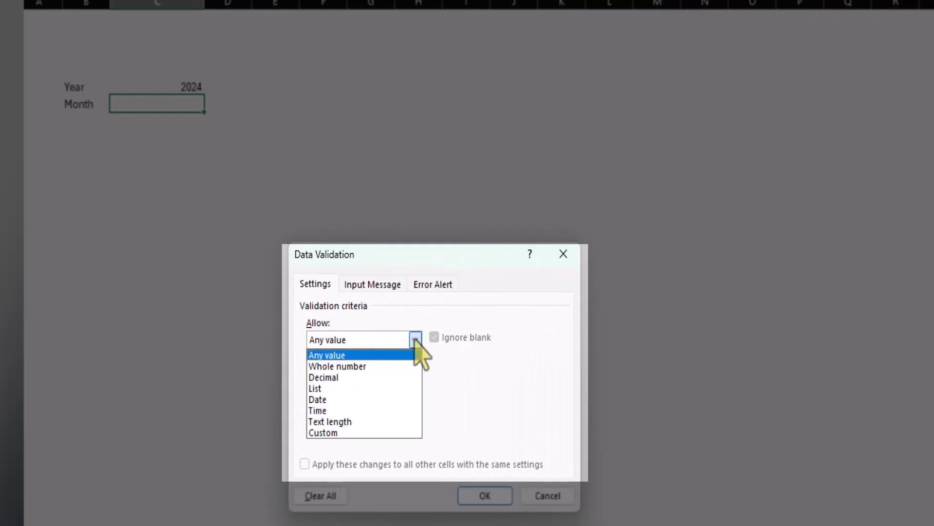
pyautogui.click(348, 386)
pyautogui.click(377, 414)
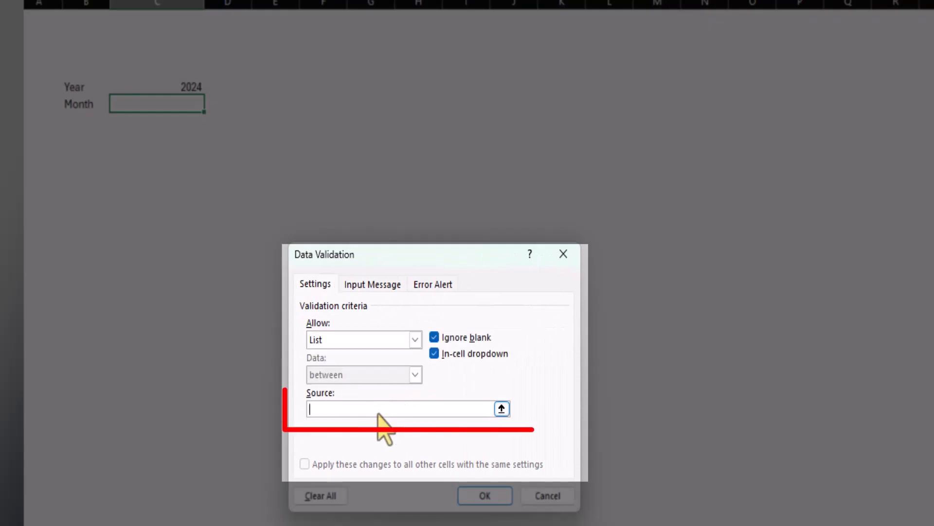
# Set the validation source to =Indirect("TableMonths[Months]") using the copied reference, apply the rule, and choose June in C6.
pyautogui.write('=Indire')
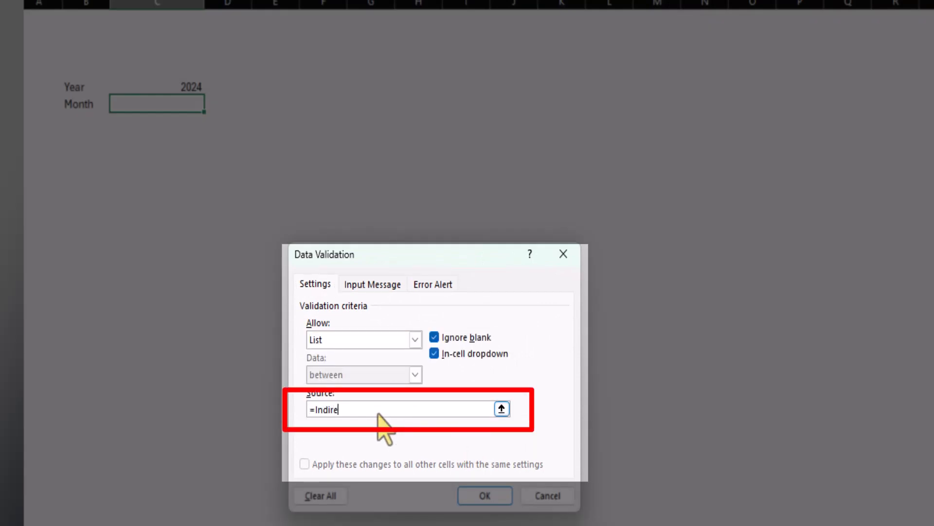
pyautogui.write('ct("')
pyautogui.hotkey('ctrl', 'v')
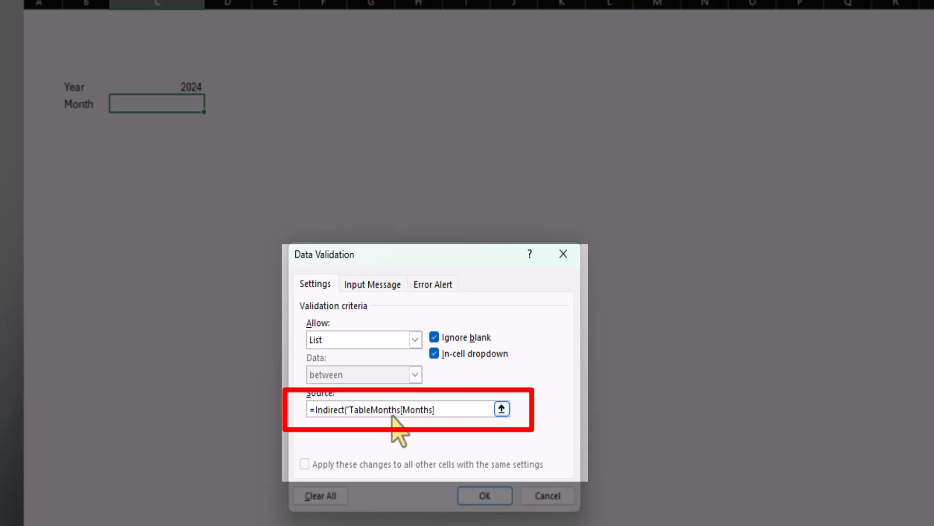
pyautogui.write('"')
pyautogui.click(489, 501)
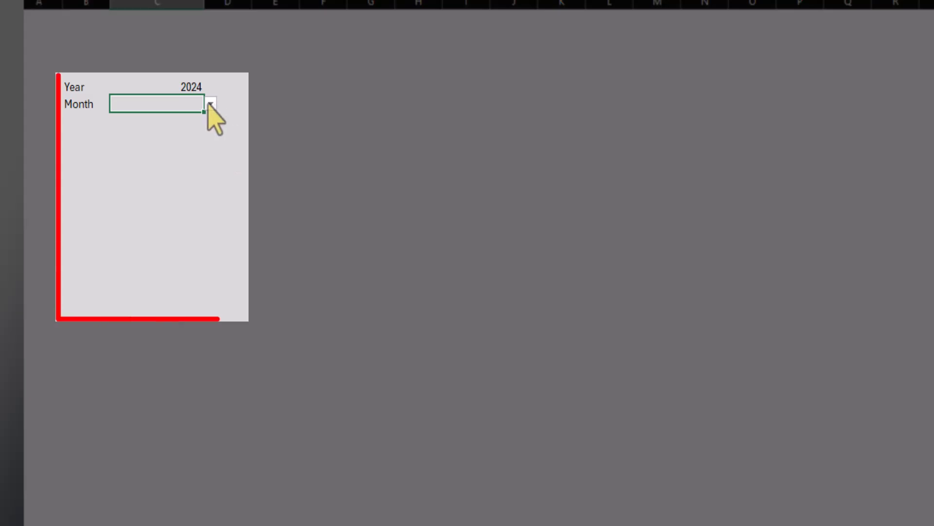
pyautogui.click(211, 103)
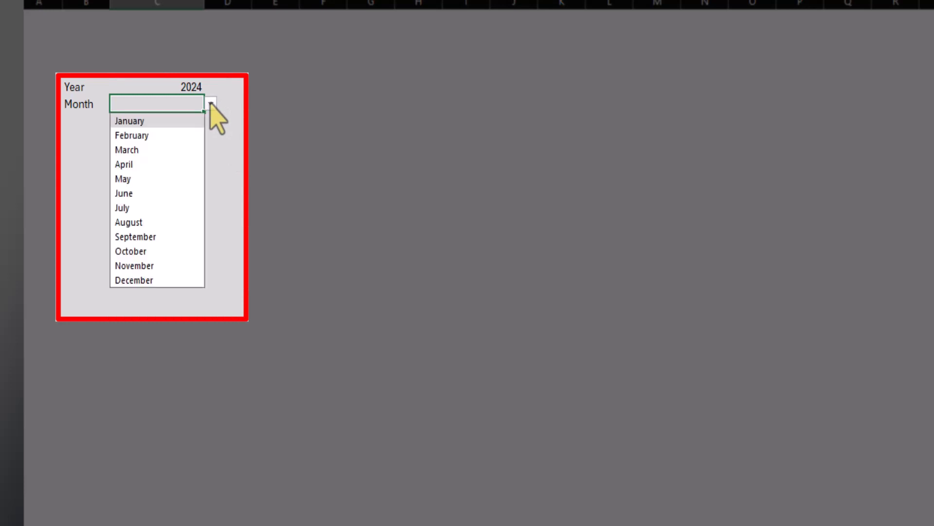
pyautogui.click(151, 193)
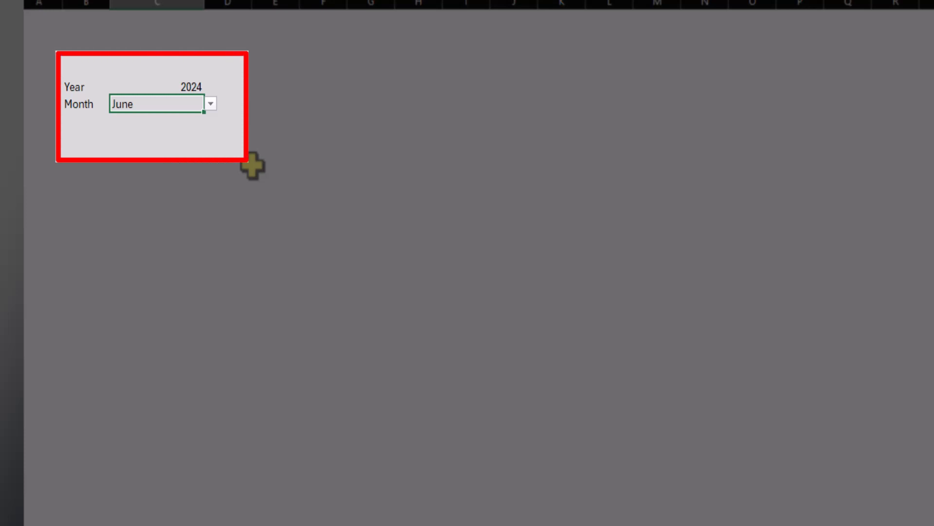
# Enter Mon in B10 and fill the weekday names across row 10 through Sun in H10.
pyautogui.click(80, 153)
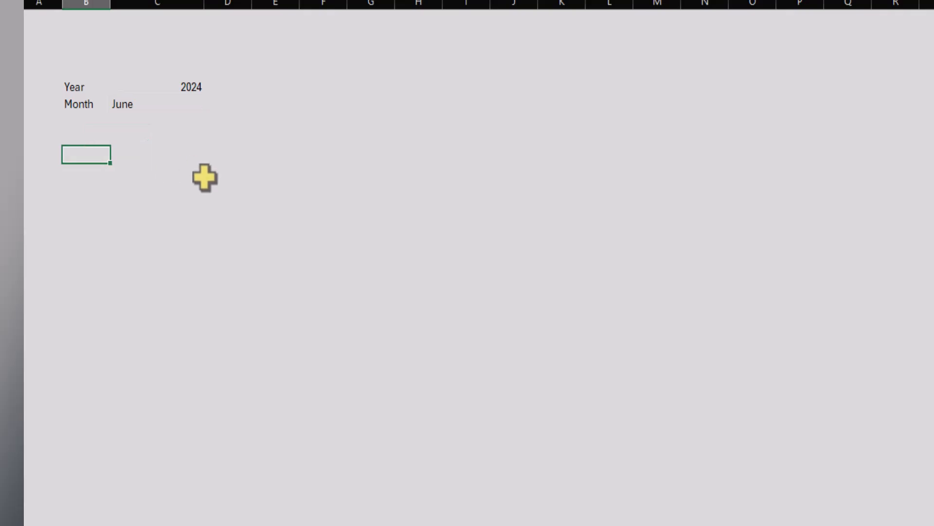
pyautogui.press('Down')
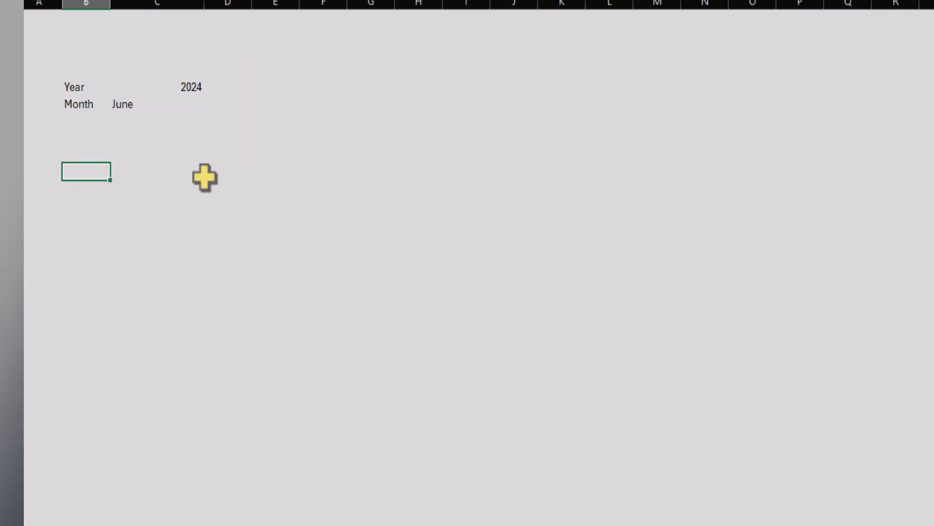
pyautogui.write('Mon')
pyautogui.press('Return')
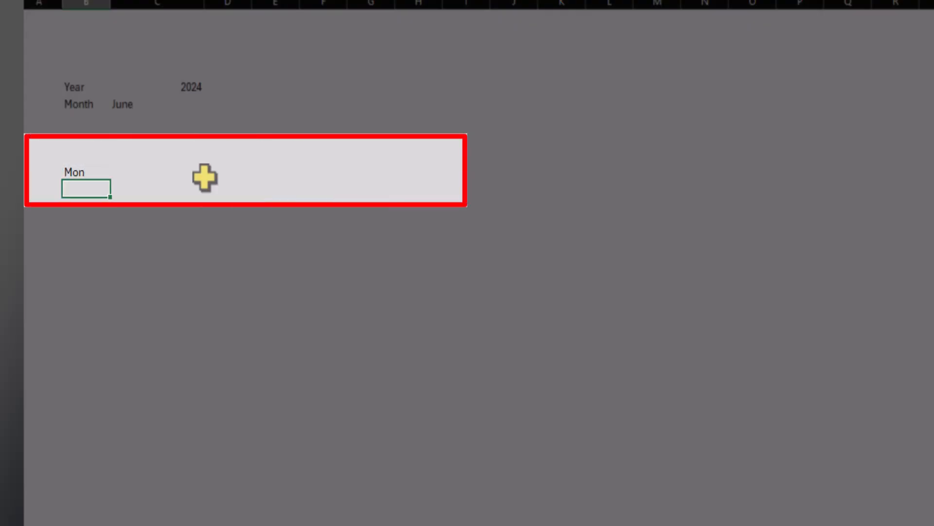
pyautogui.press('Up')
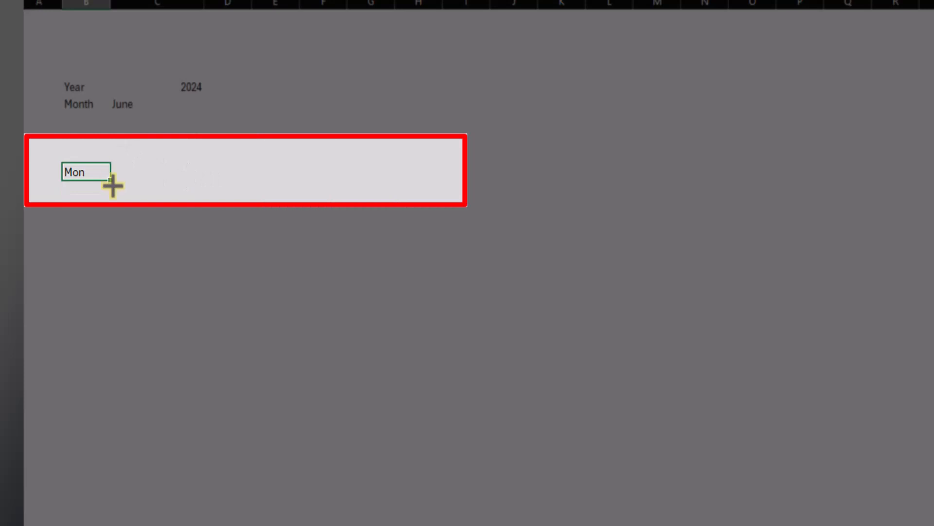
pyautogui.moveTo(112, 183); pyautogui.dragTo(436, 175)
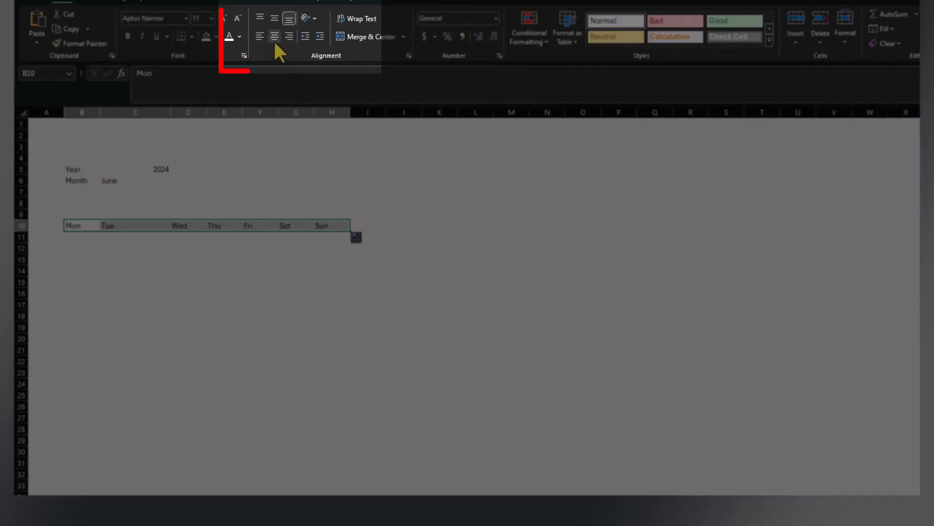
# Center the weekday headers in B10:H10 and the year and month values in C5:C6.
pyautogui.click(275, 36)
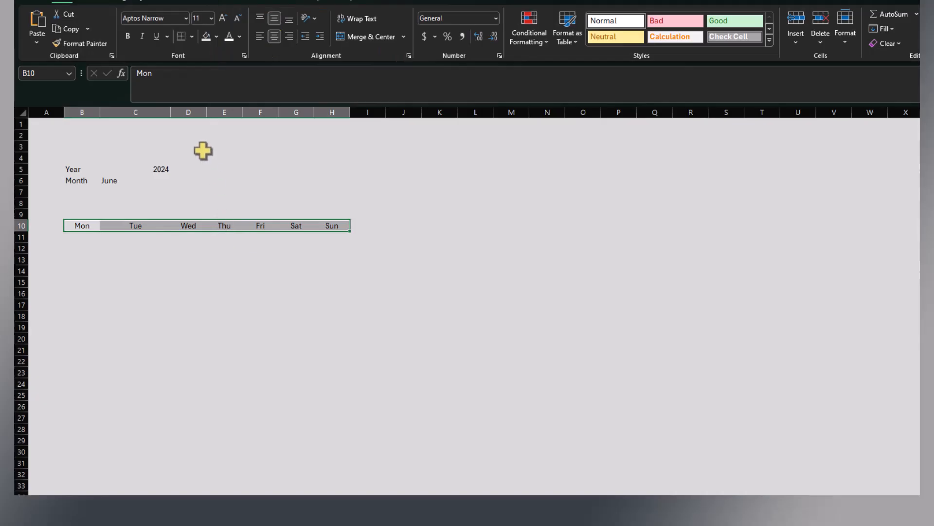
pyautogui.click(118, 170)
pyautogui.click(125, 238)
# Enter =SEQUENCE(6,7,1,1) in B11 to fill the grid under the weekday headers, and reselect the formula cell.
pyautogui.click(83, 237)
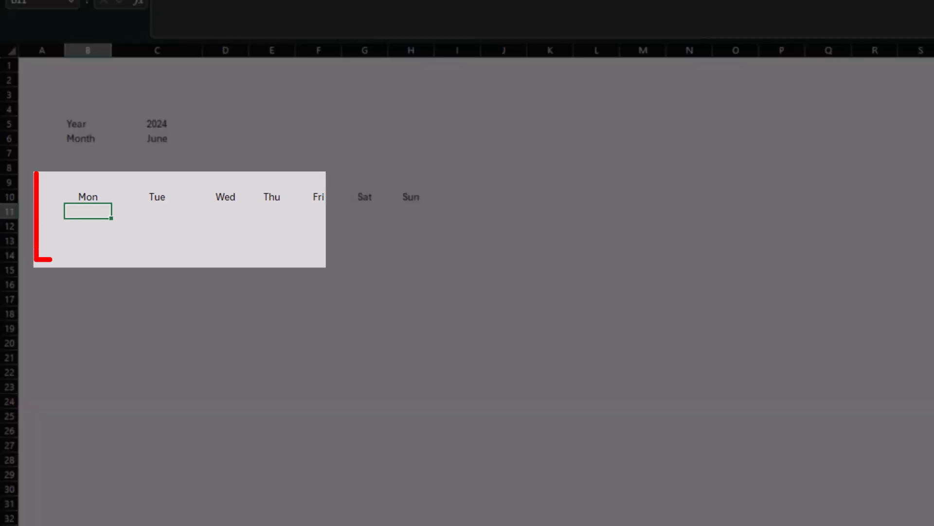
pyautogui.write('=')
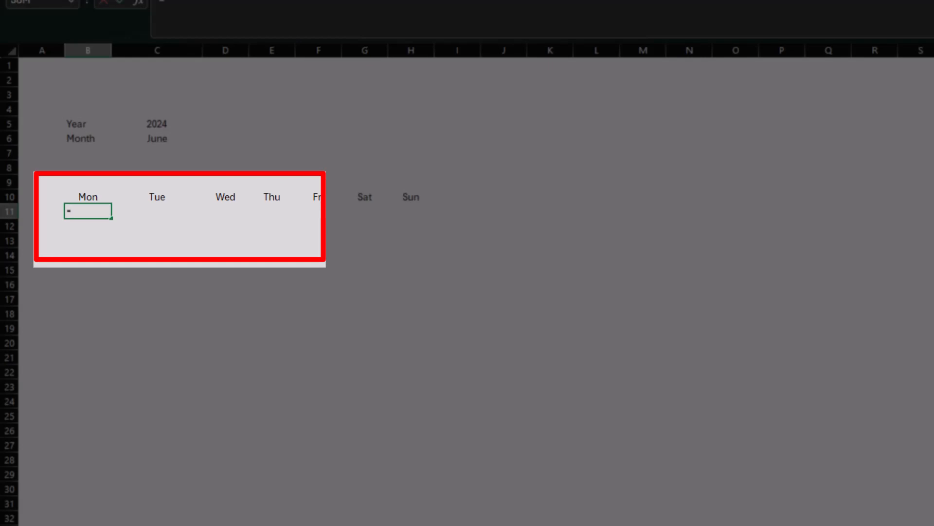
pyautogui.write('Sequ')
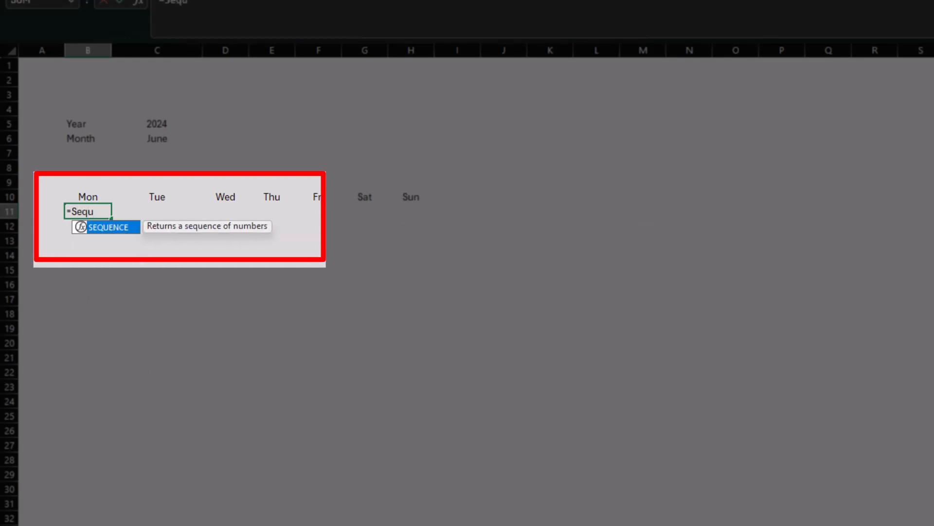
pyautogui.press('Tab')
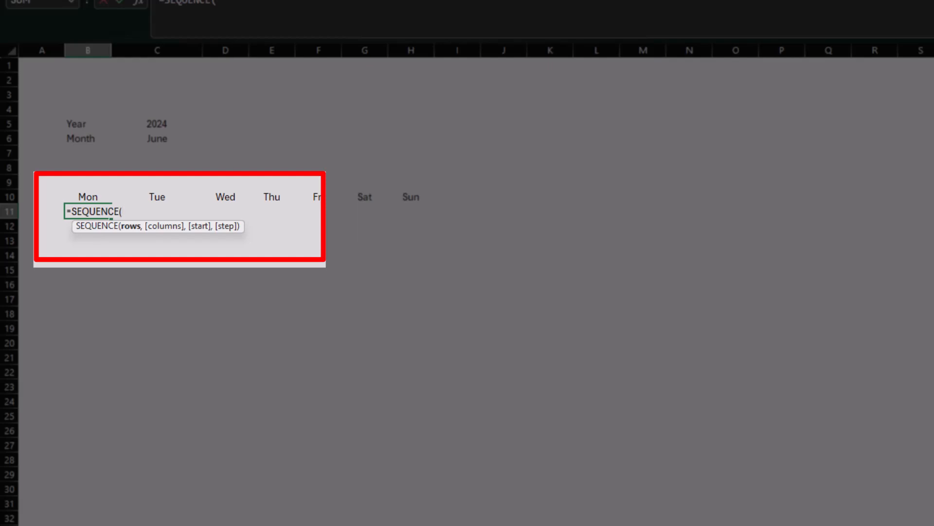
pyautogui.write('6,')
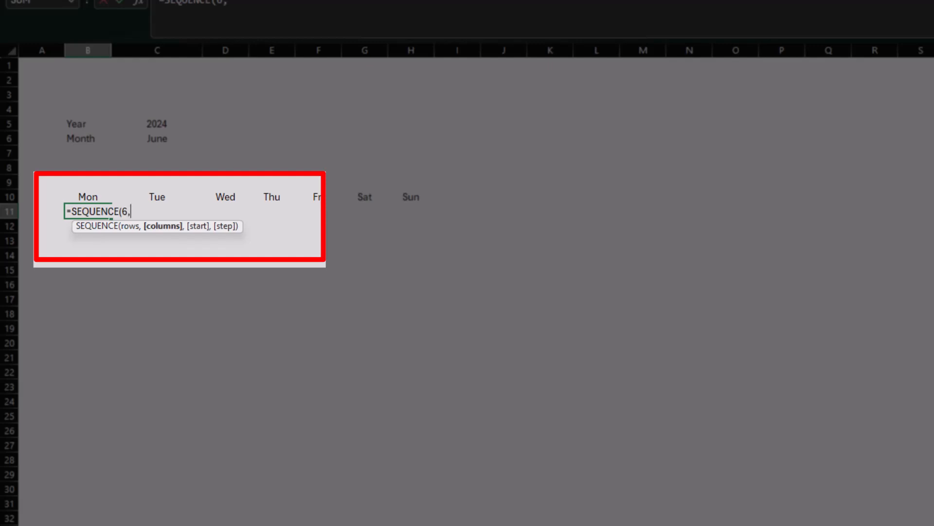
pyautogui.write('7,1')
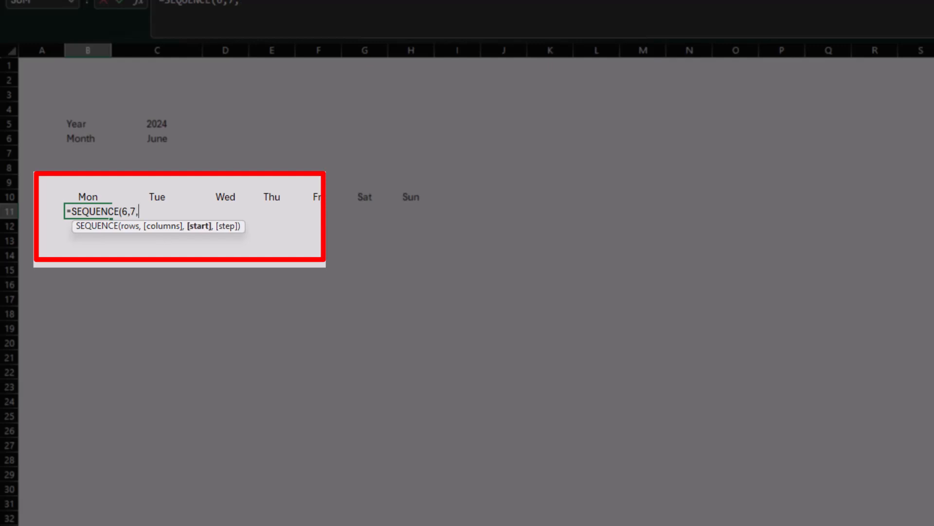
pyautogui.write(',1')
pyautogui.write(')')
pyautogui.press('Return')
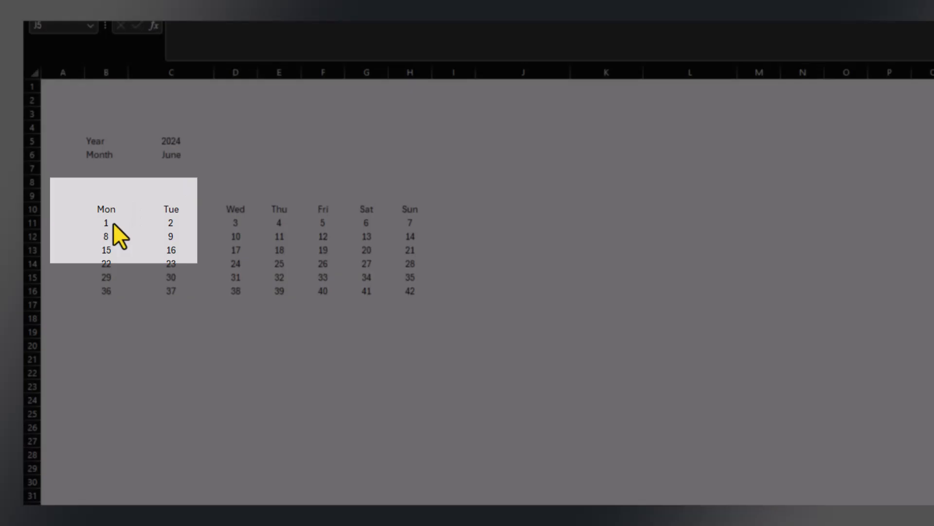
pyautogui.click(107, 227)
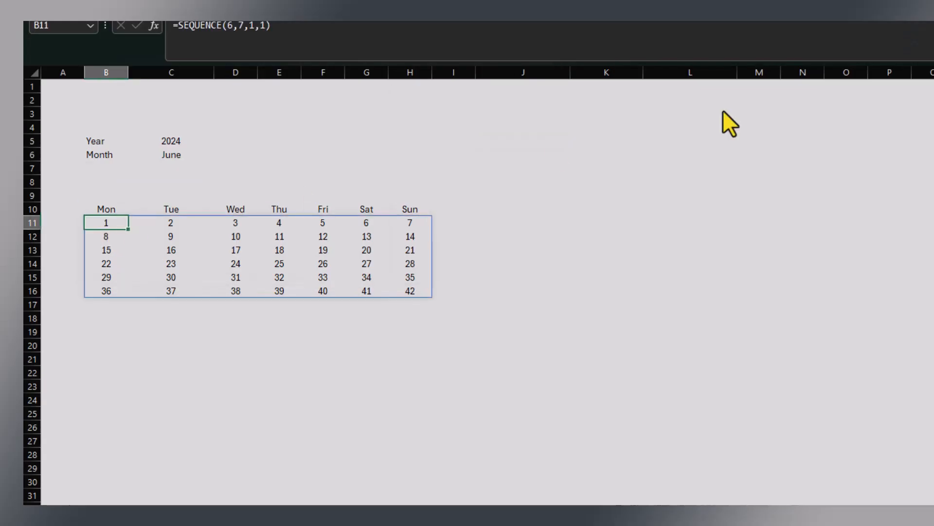
# Enter the date 1/6/2024 in J5 and format it as Long Date.
pyautogui.click(565, 126)
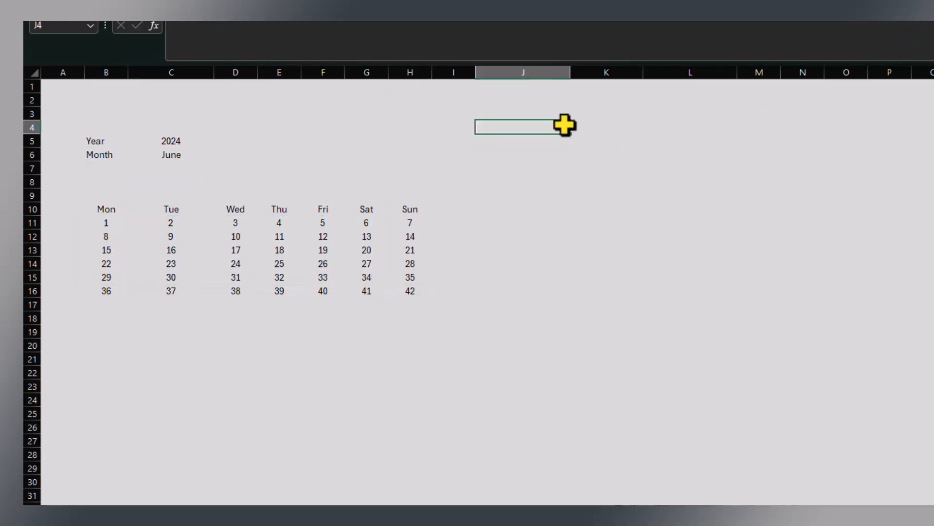
pyautogui.write('1')
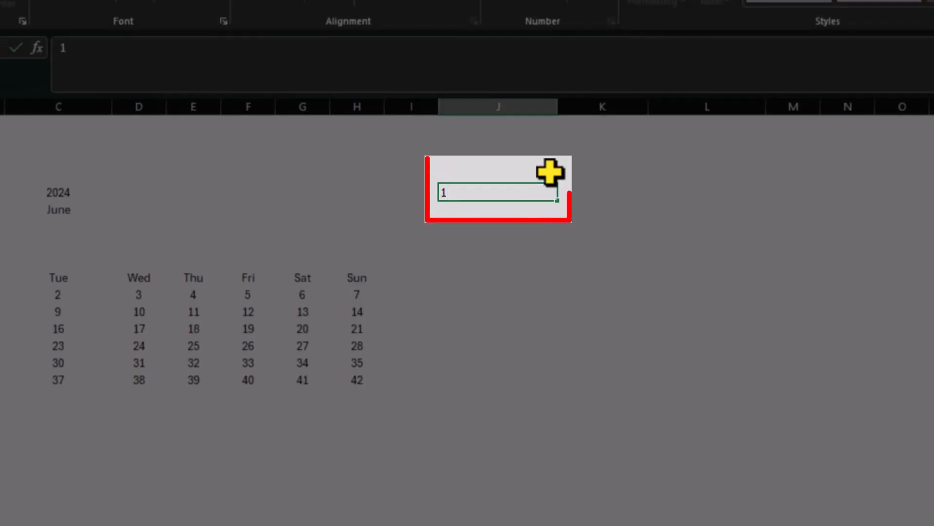
pyautogui.write('/06/')
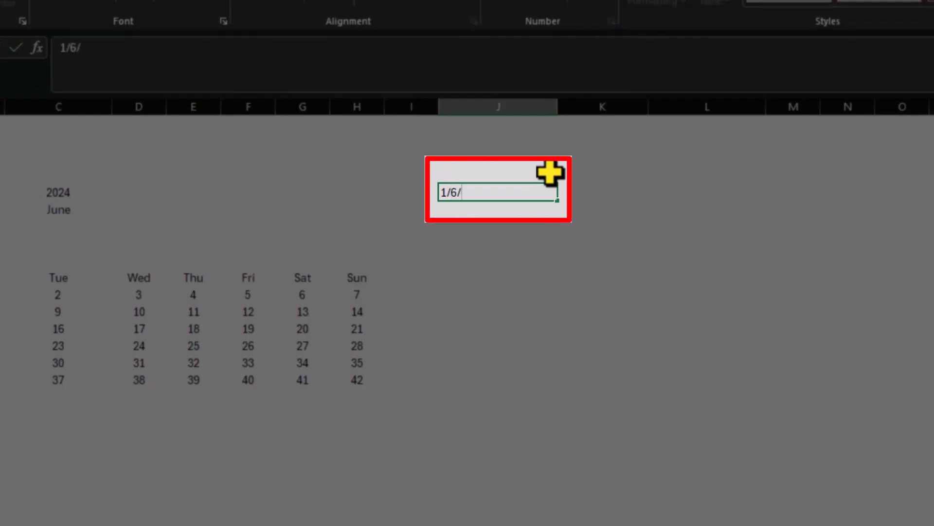
pyautogui.write('2024')
pyautogui.hotkey('ctrl', 'Return')
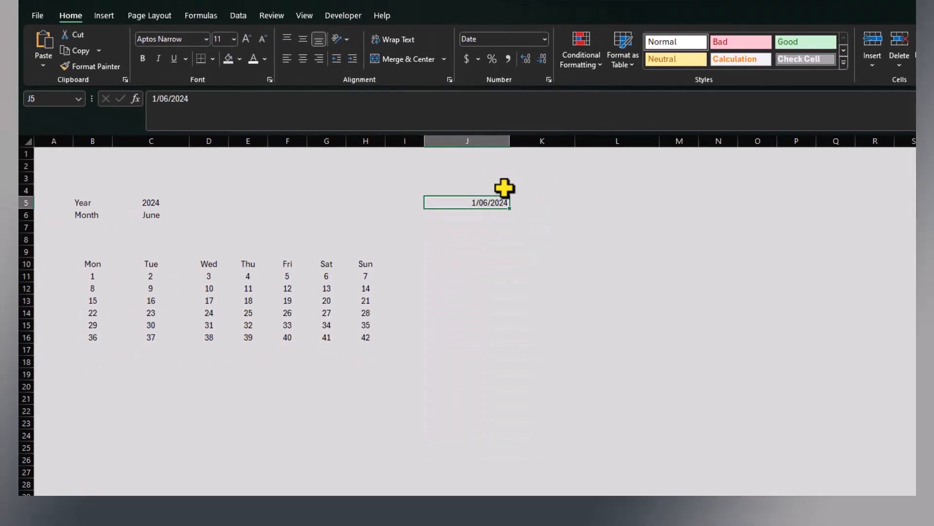
pyautogui.click(545, 40)
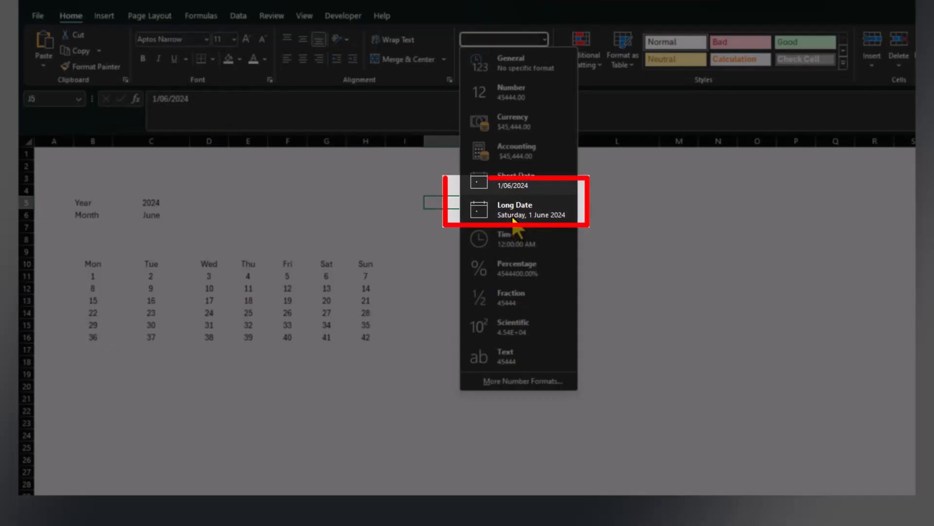
pyautogui.click(512, 217)
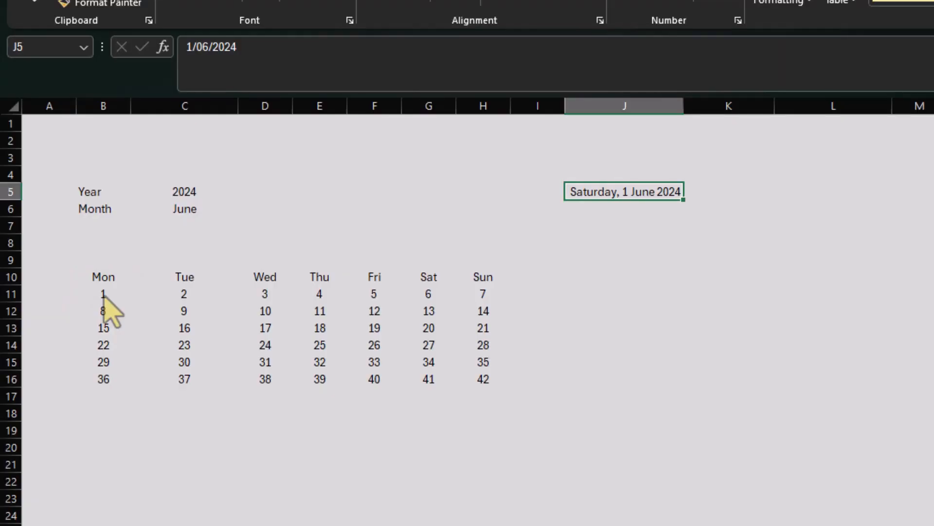
# Enter =WEEKDAY(J5,3) in K5 so weekdays are numbered 0 (Monday) through 6 (Sunday), and reselect the cell.
pyautogui.click(737, 194)
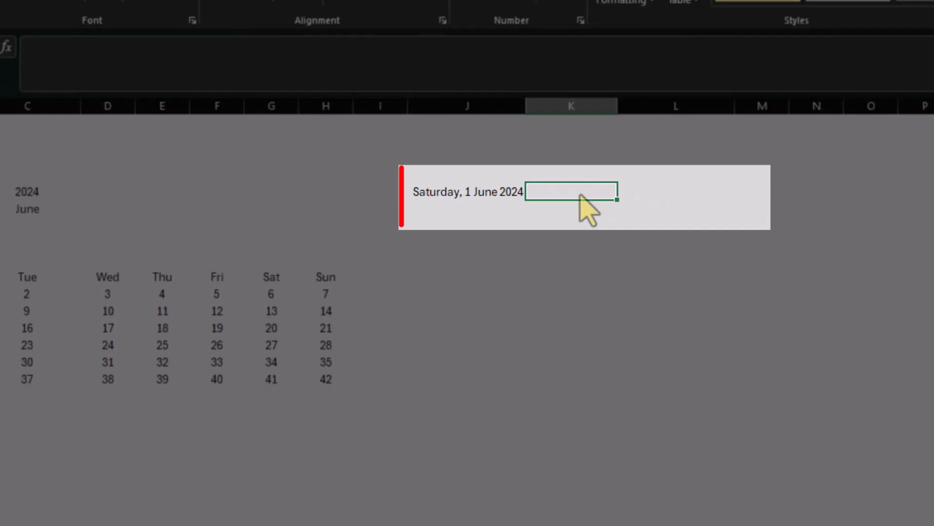
pyautogui.write('=')
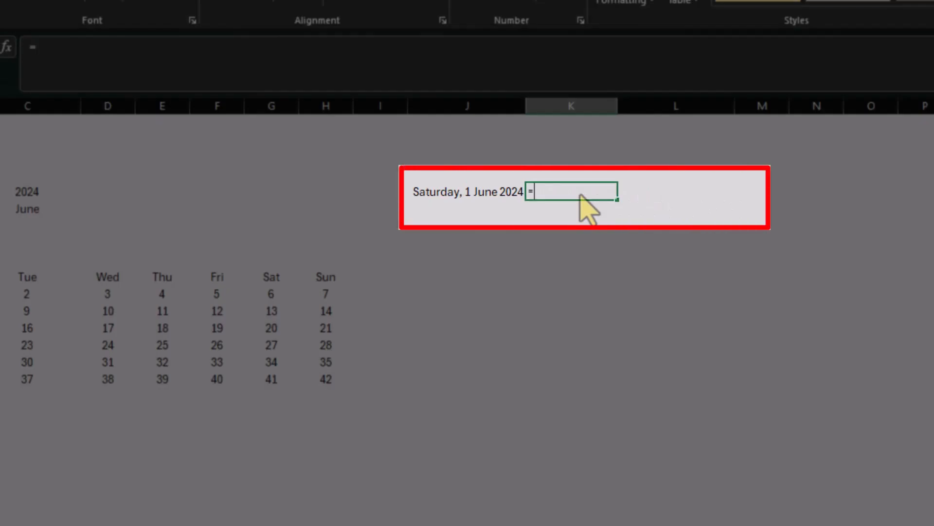
pyautogui.write('Wee')
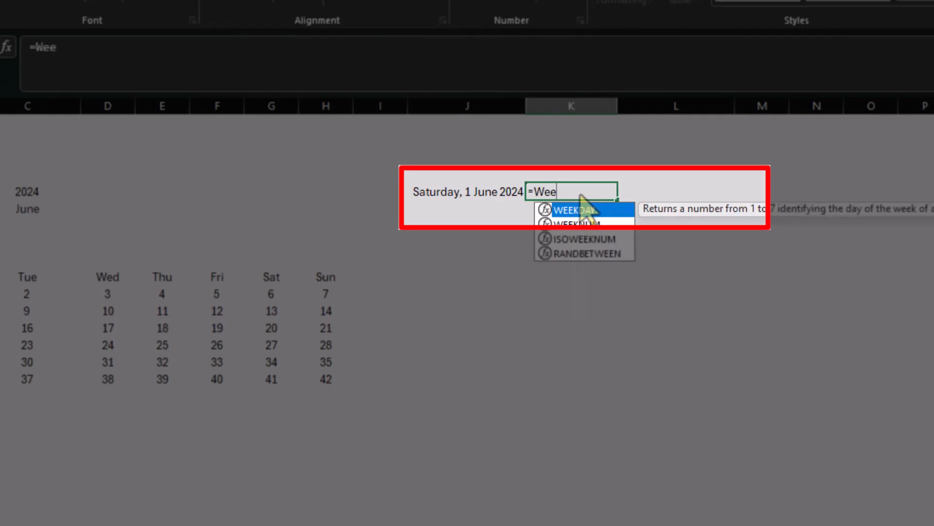
pyautogui.write('kday(')
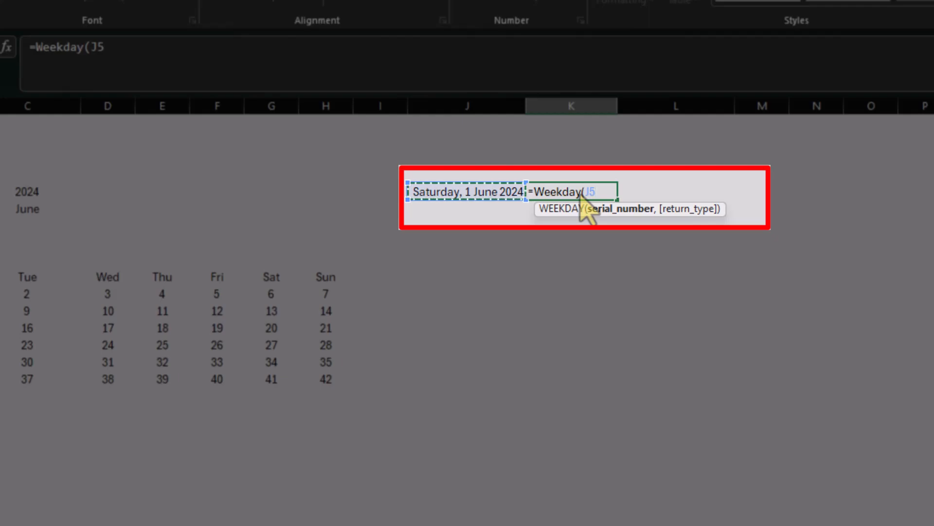
pyautogui.write(',')
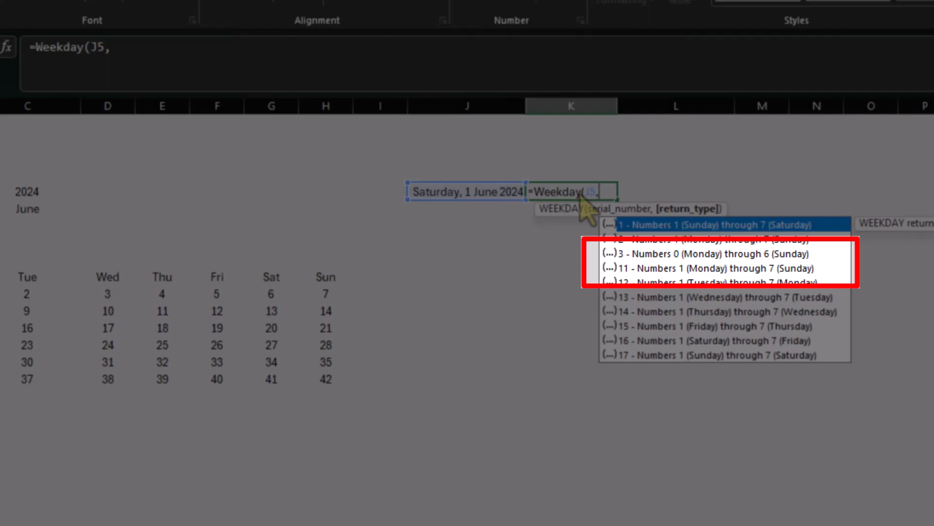
pyautogui.press('Down')
pyautogui.press('Down')
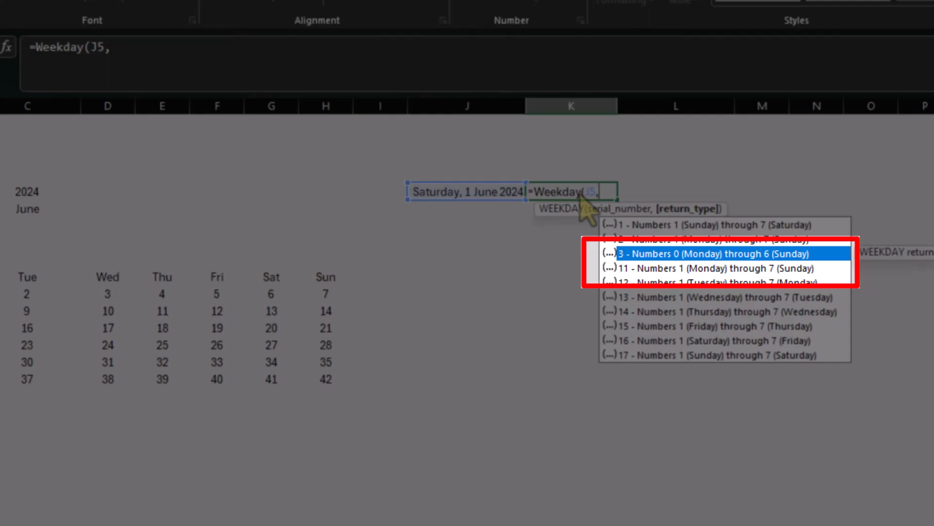
pyautogui.write('3')
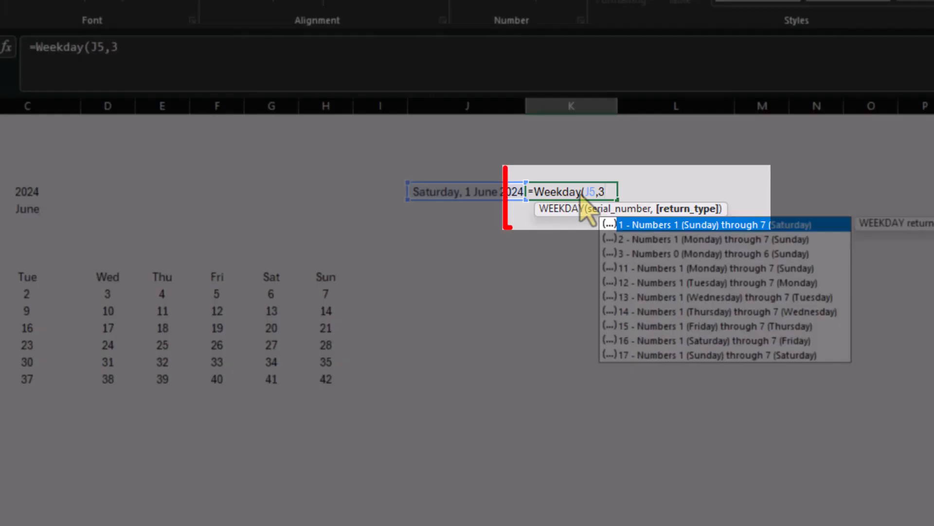
pyautogui.write(')')
pyautogui.press('Return')
pyautogui.click(581, 193)
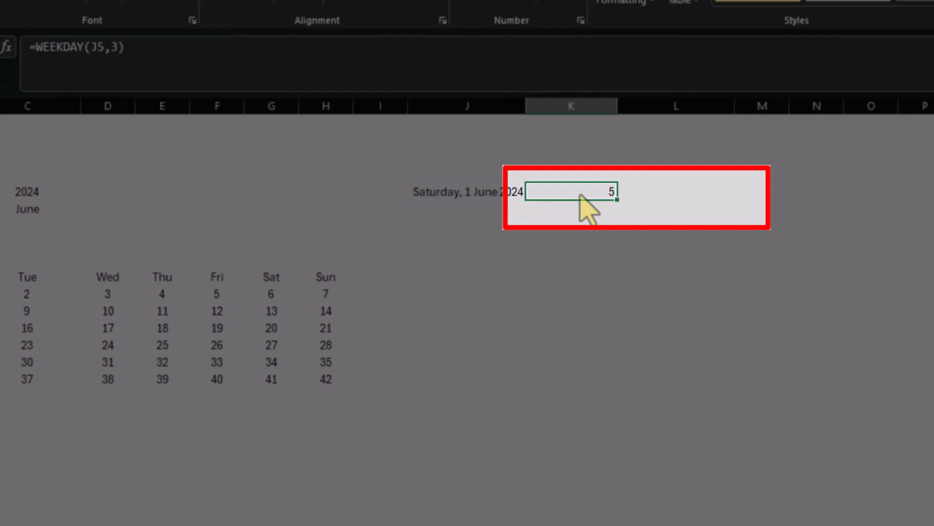
# Enter =J5-K5 in L5 to calculate the Monday that starts the week of the date in J5.
pyautogui.press('Right')
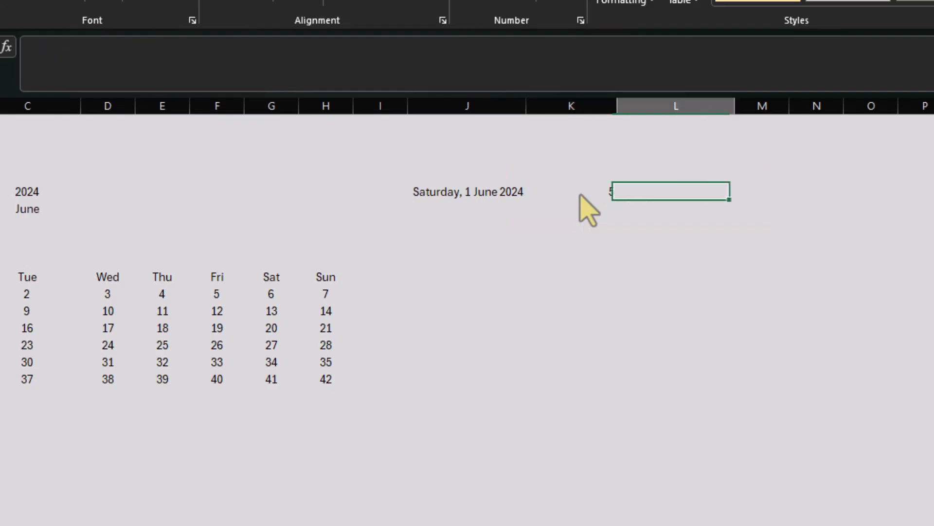
pyautogui.write('=')
pyautogui.press('Left')
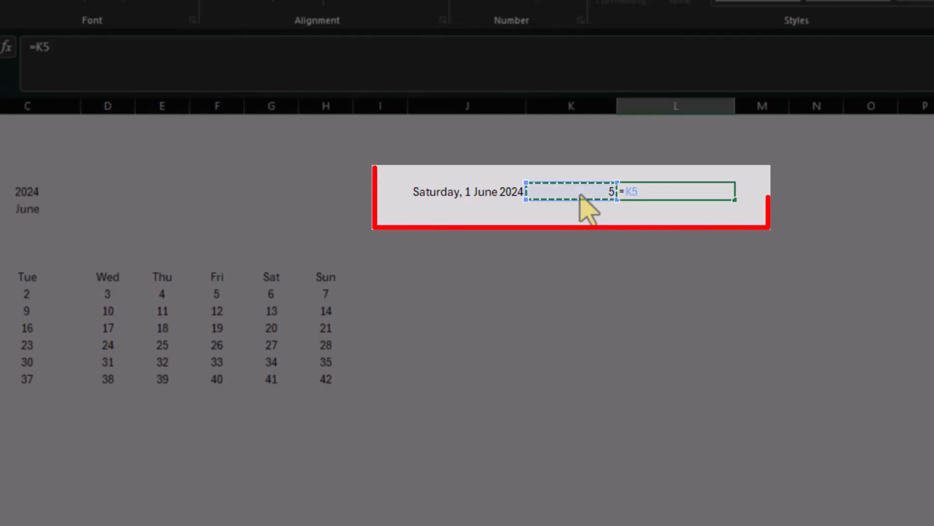
pyautogui.press('Left')
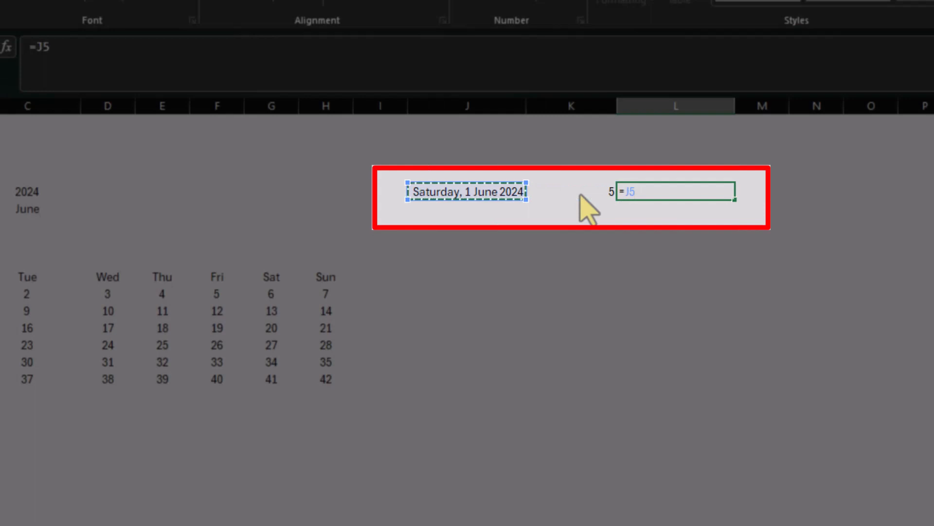
pyautogui.write('-')
pyautogui.press('Left')
pyautogui.press('Return')
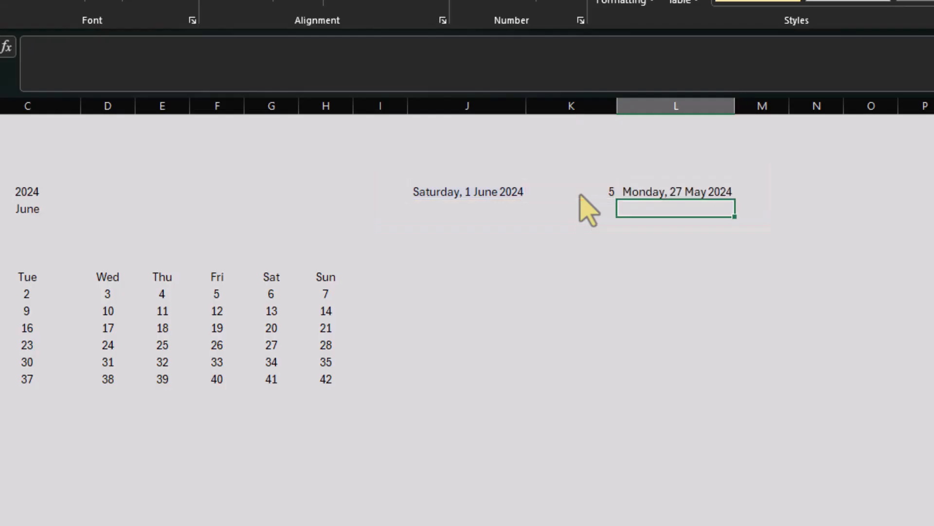
pyautogui.press('Up')
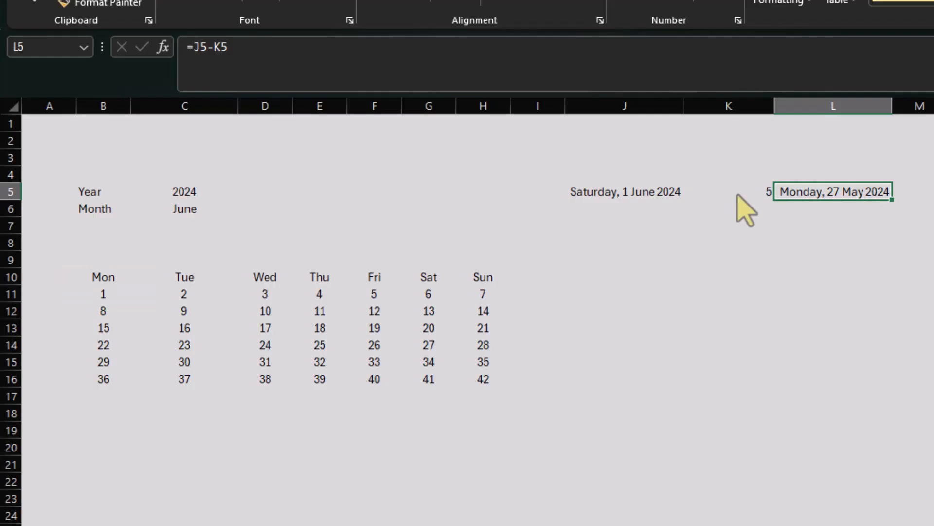
pyautogui.press('Return')
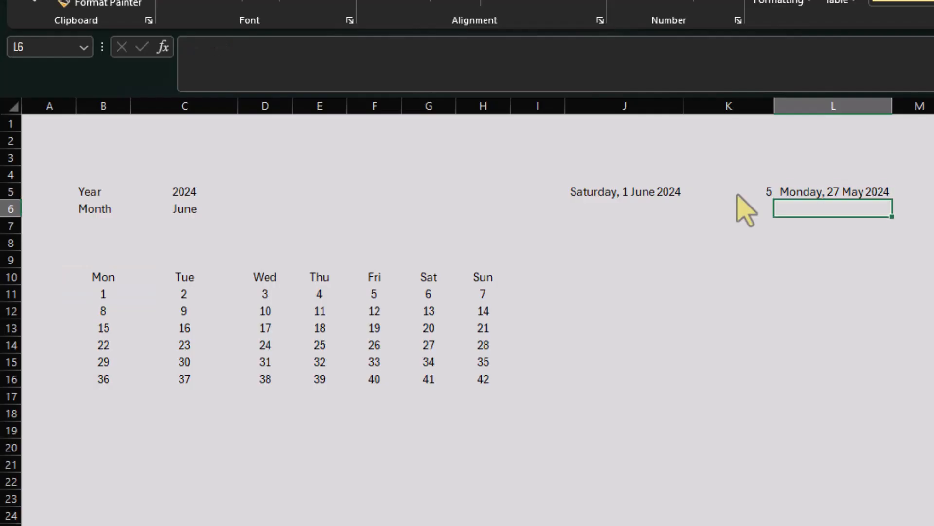
# Enter =DATEVALUE("1"&C6&C5) in J6 to build the first day of the selected month and year.
pyautogui.press('Left')
pyautogui.press('Left')
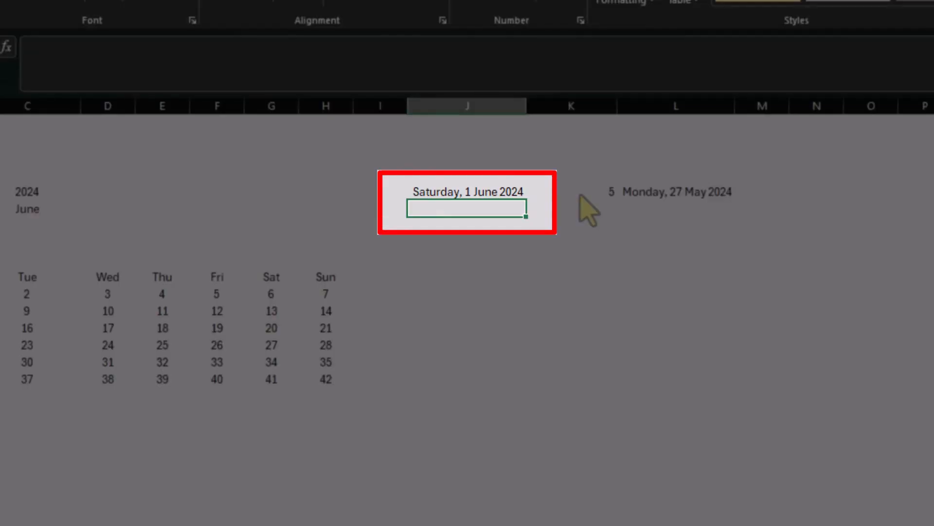
pyautogui.write('=')
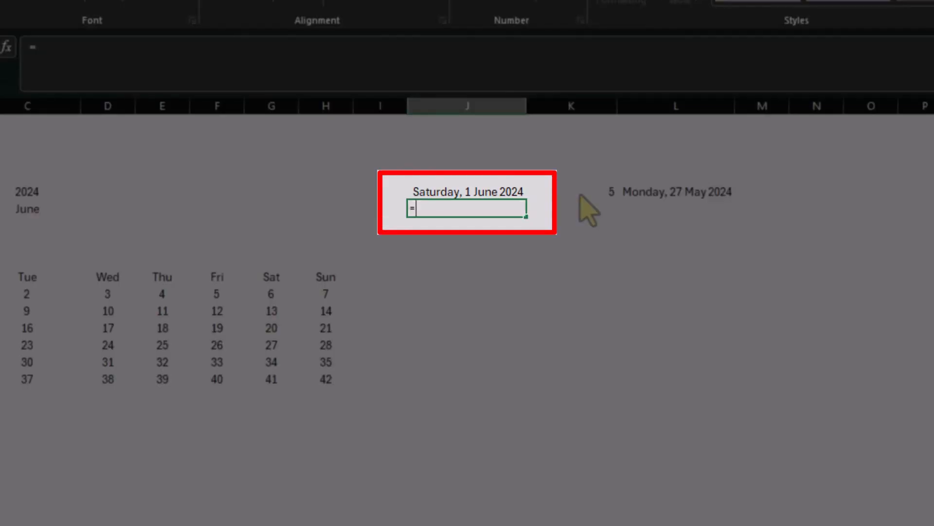
pyautogui.write('Dat')
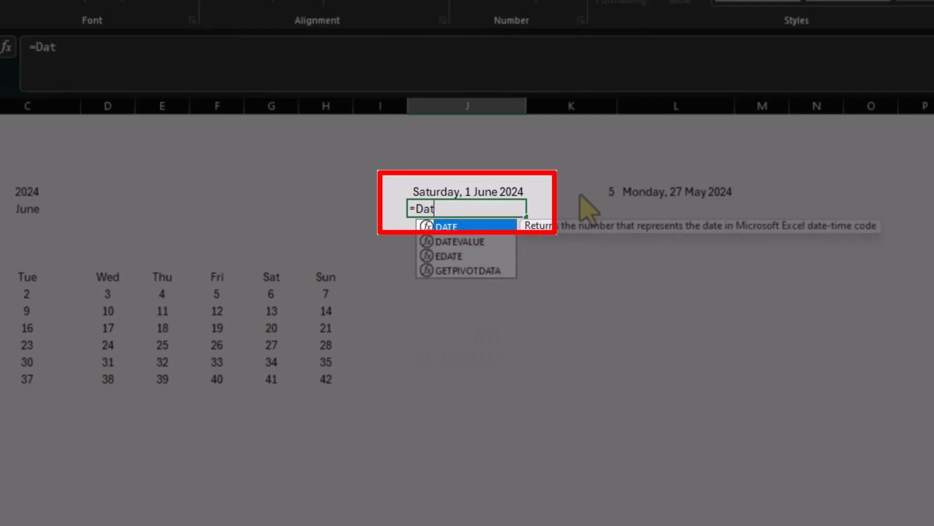
pyautogui.write('e')
pyautogui.press('Down')
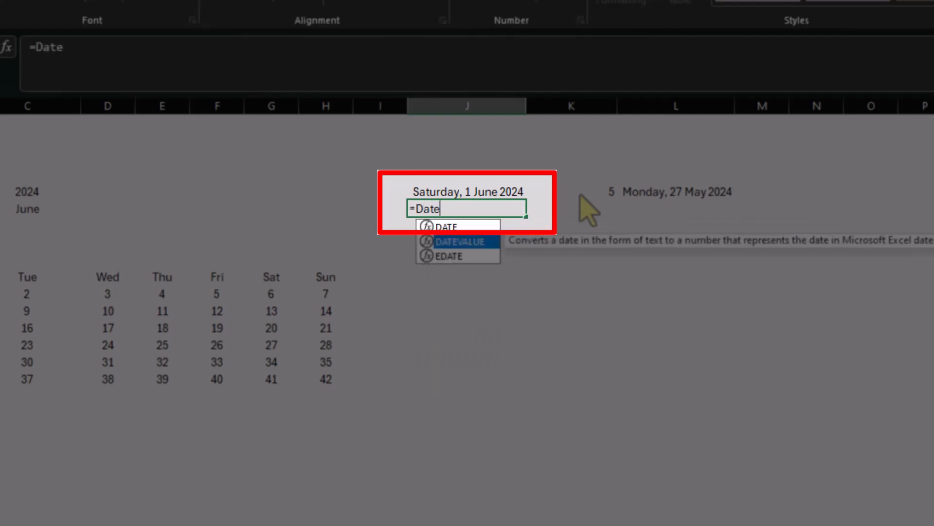
pyautogui.press('Tab')
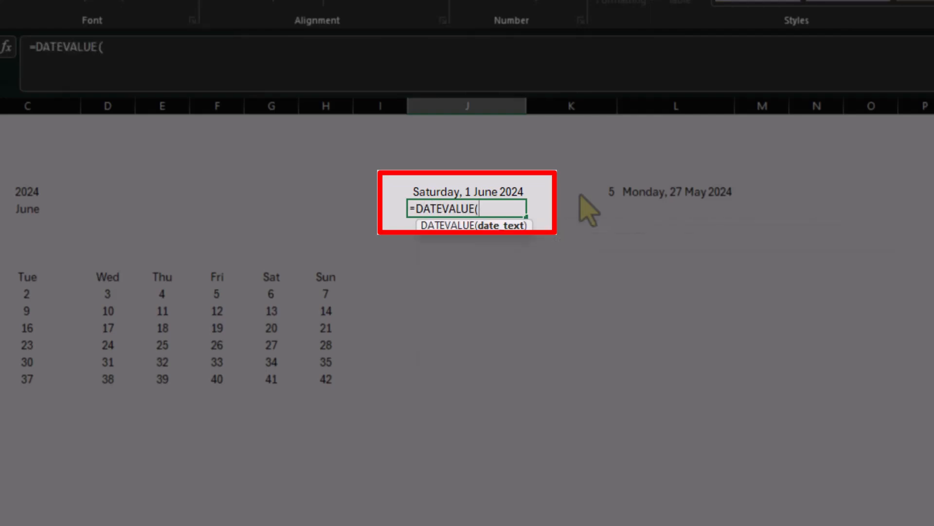
pyautogui.write('"1"&')
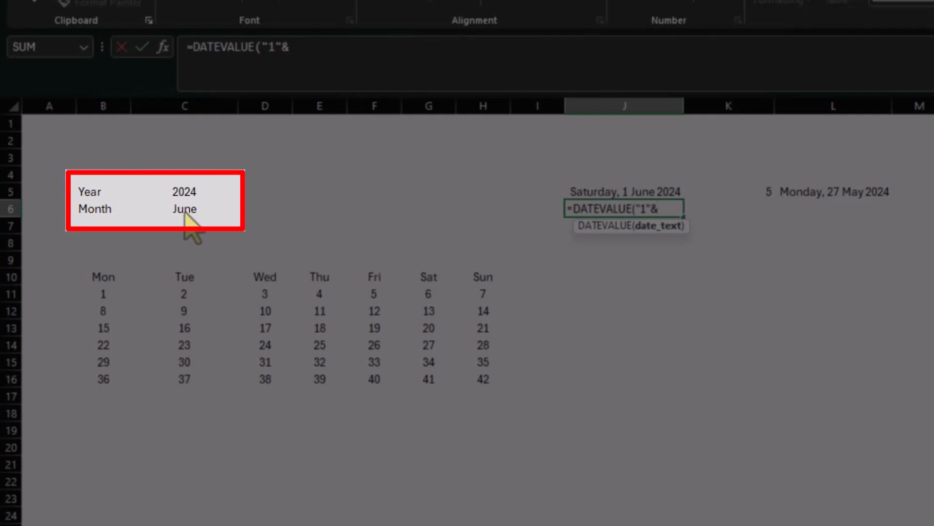
pyautogui.click(185, 218)
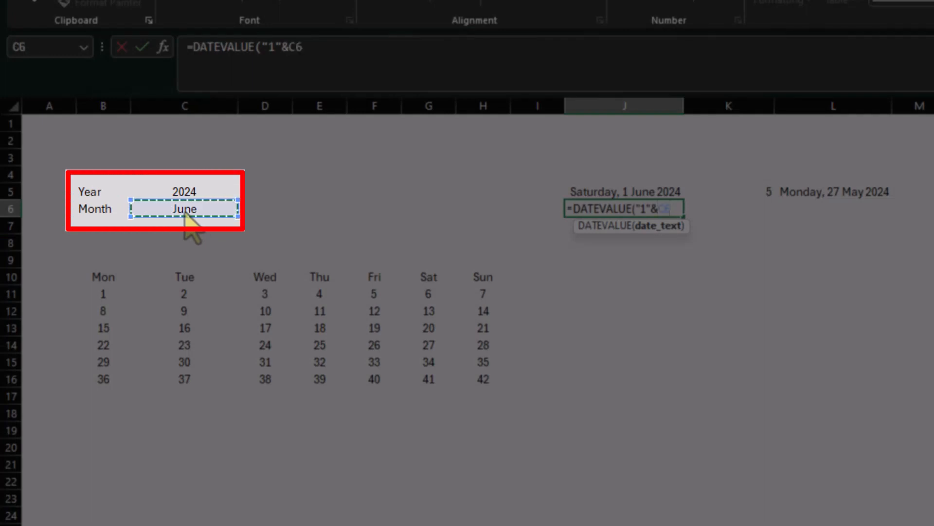
pyautogui.write('&')
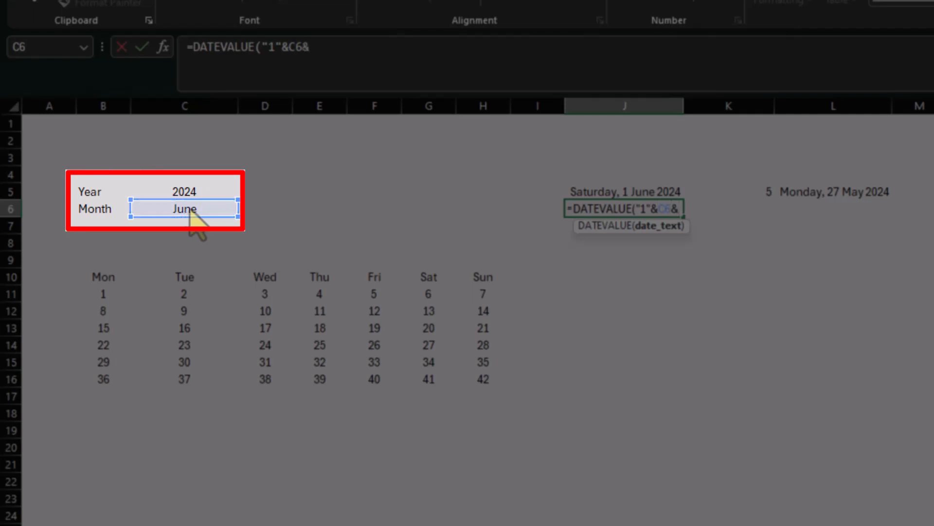
pyautogui.click(177, 193)
pyautogui.write(')')
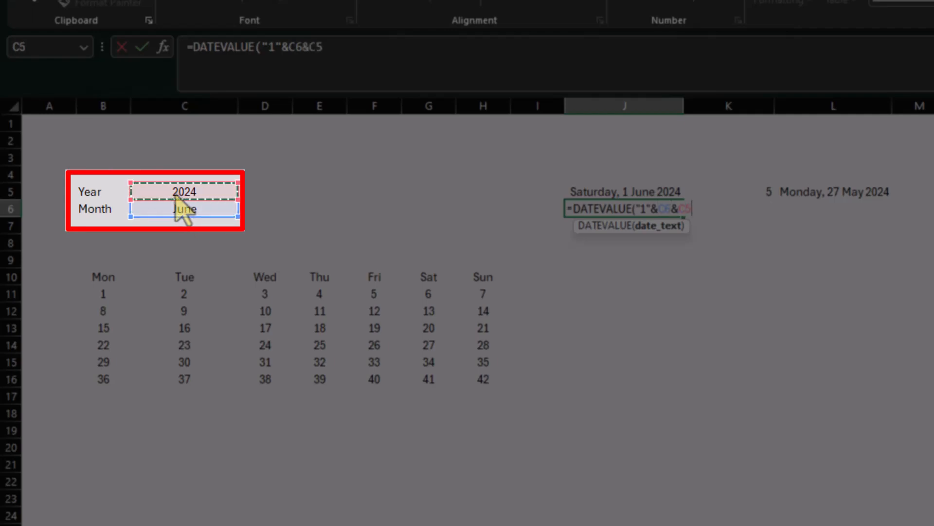
pyautogui.hotkey('ctrl', 'Return')
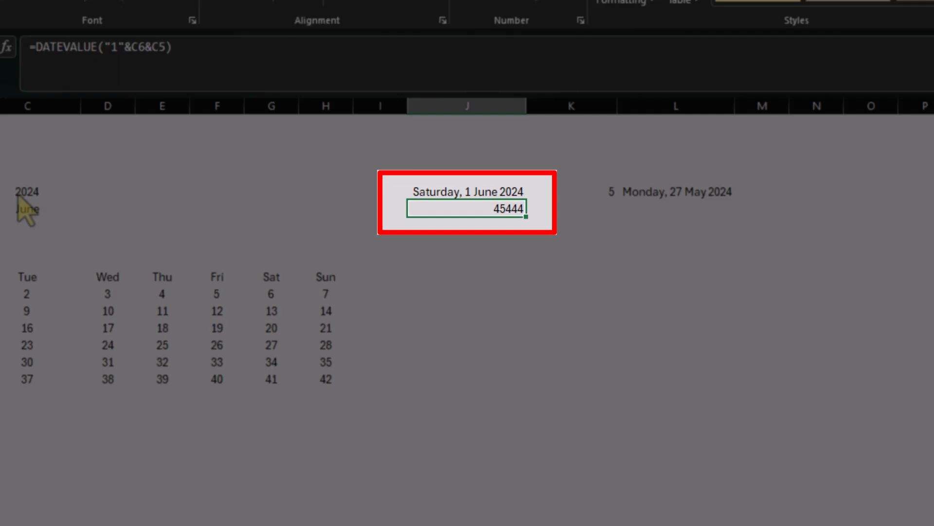
# Copy only the date formatting from J5 to J6 using Paste Special Formats.
pyautogui.press('Up')
pyautogui.hotkey('ctrl', 'c')
pyautogui.press('Down')
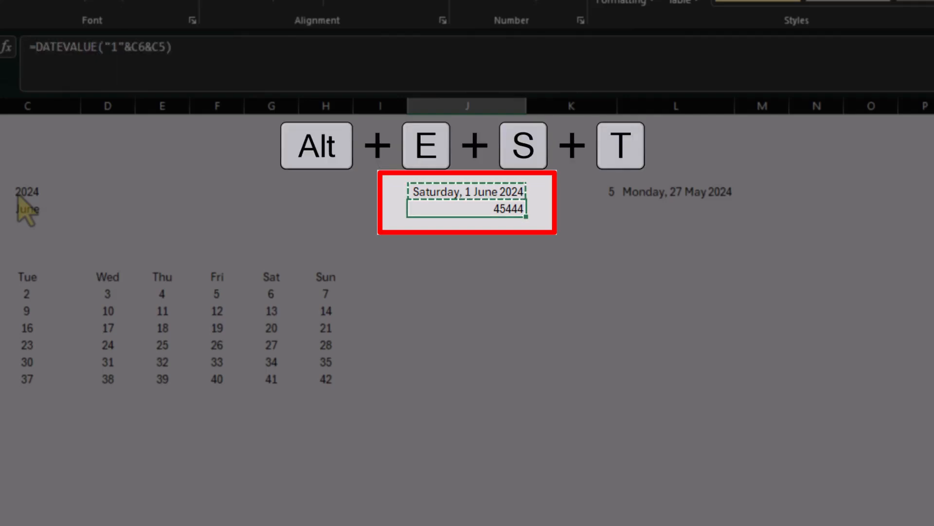
pyautogui.hotkey('alt', 'e')
pyautogui.press('s')
pyautogui.press('t')
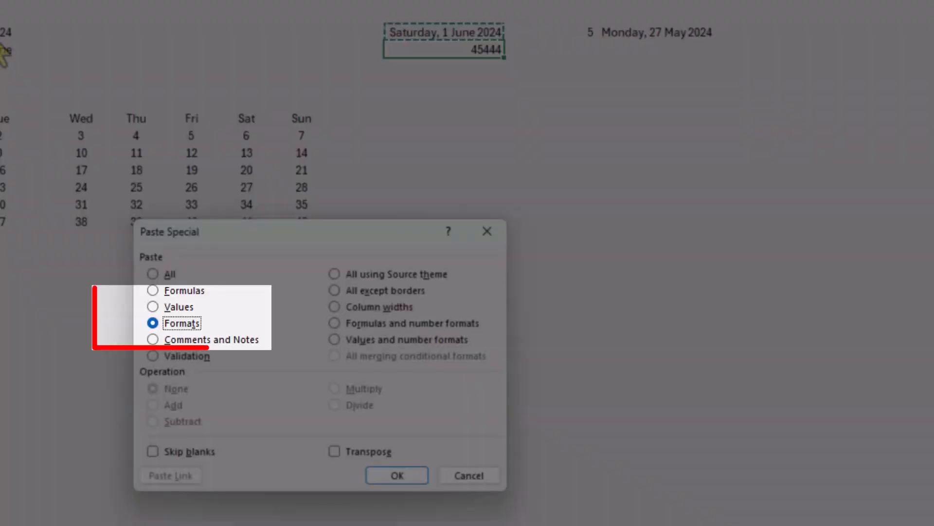
pyautogui.press('Return')
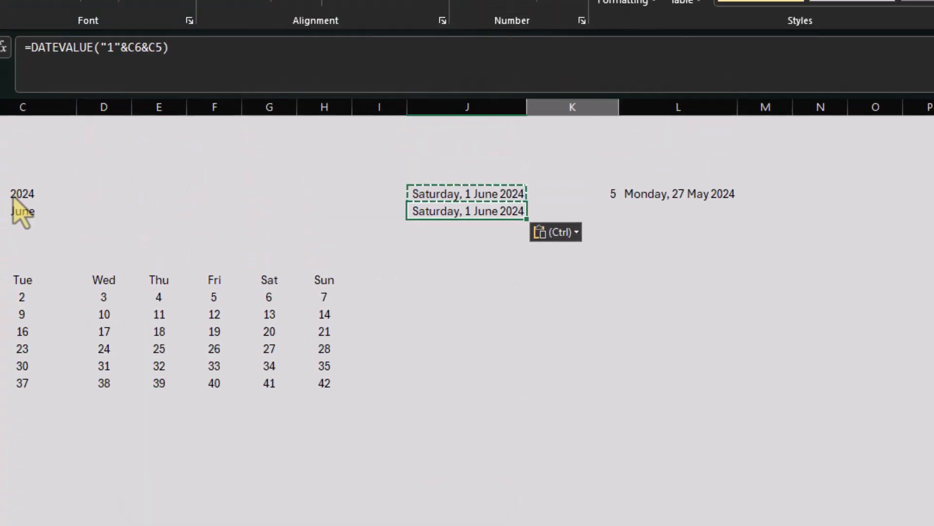
# Copy the WEEKDAY formula from K5 into K6 so it refers to J6.
pyautogui.press('Right')
pyautogui.press('Escape')
pyautogui.press('Up')
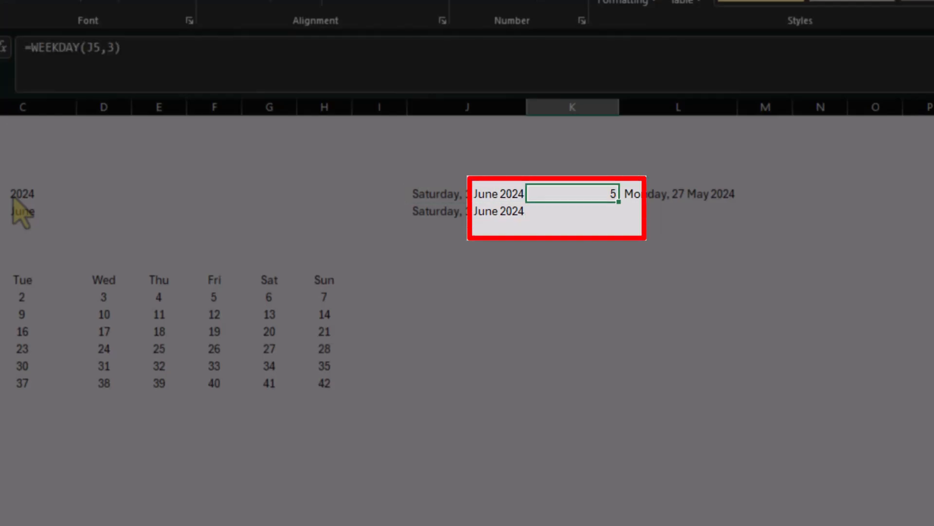
pyautogui.hotkey('ctrl', 'c')
pyautogui.press('Down')
pyautogui.hotkey('ctrl', 'v')
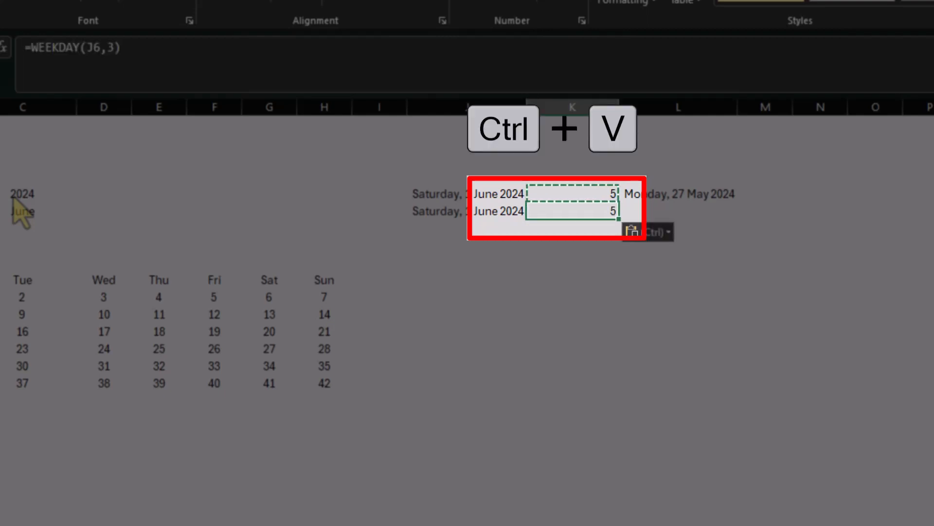
pyautogui.press('Escape')
# Enter =J6-K6 in L6 to calculate the starting Monday from the dynamic date, and reselect the formula cell.
pyautogui.press('Right')
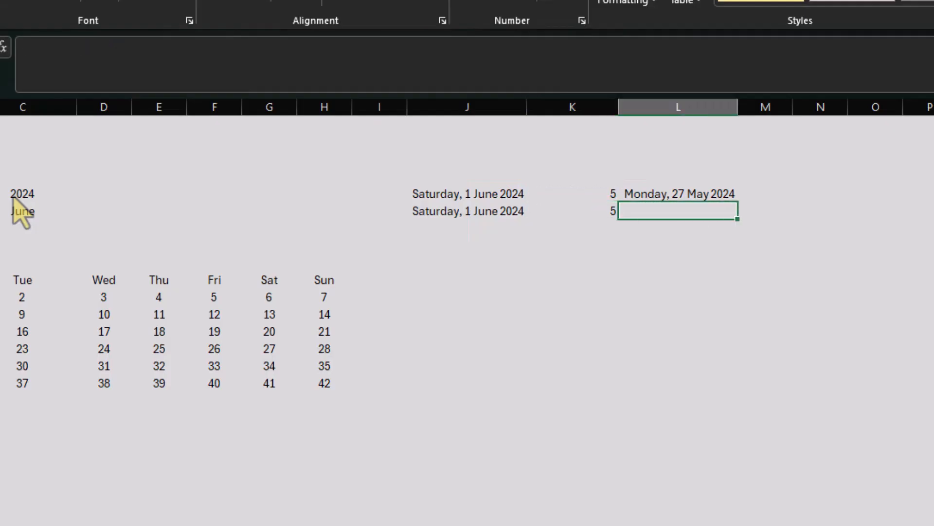
pyautogui.write('=')
pyautogui.press('Left')
pyautogui.press('Left')
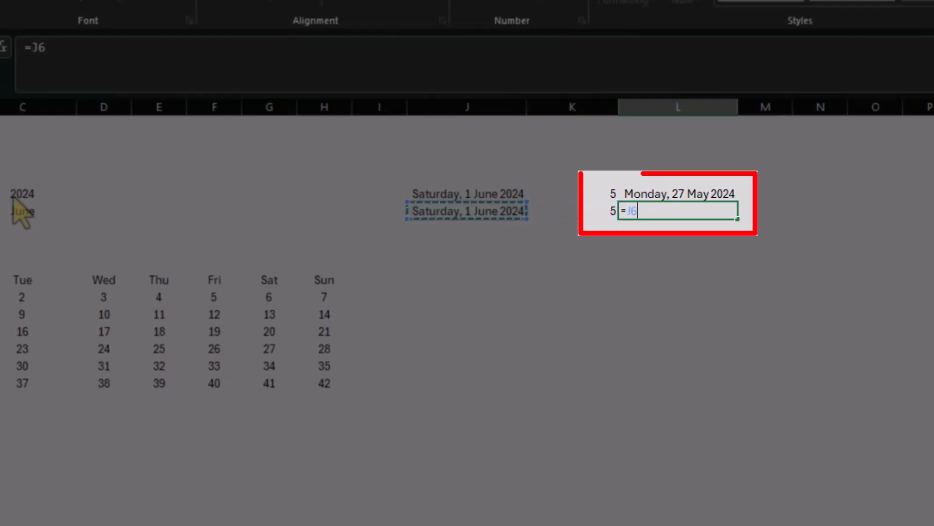
pyautogui.write('-')
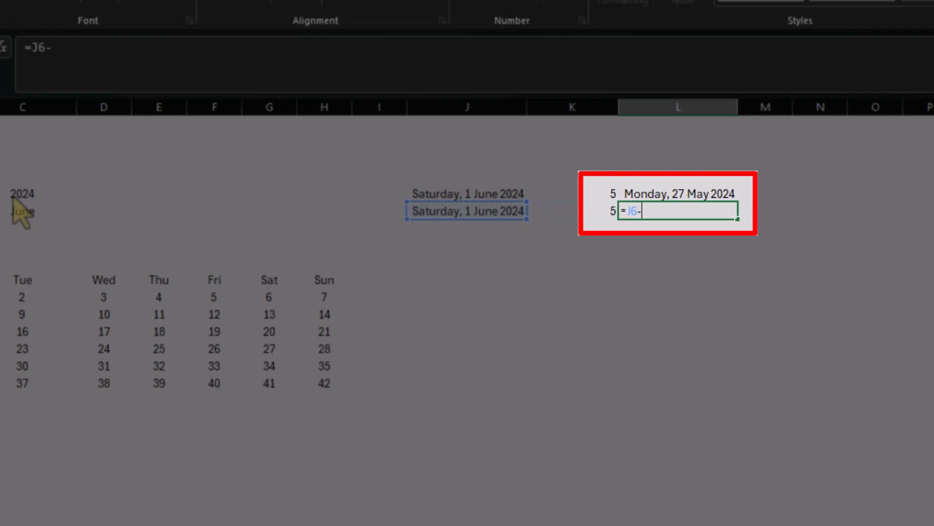
pyautogui.press('Left')
pyautogui.press('Return')
pyautogui.press('Up')
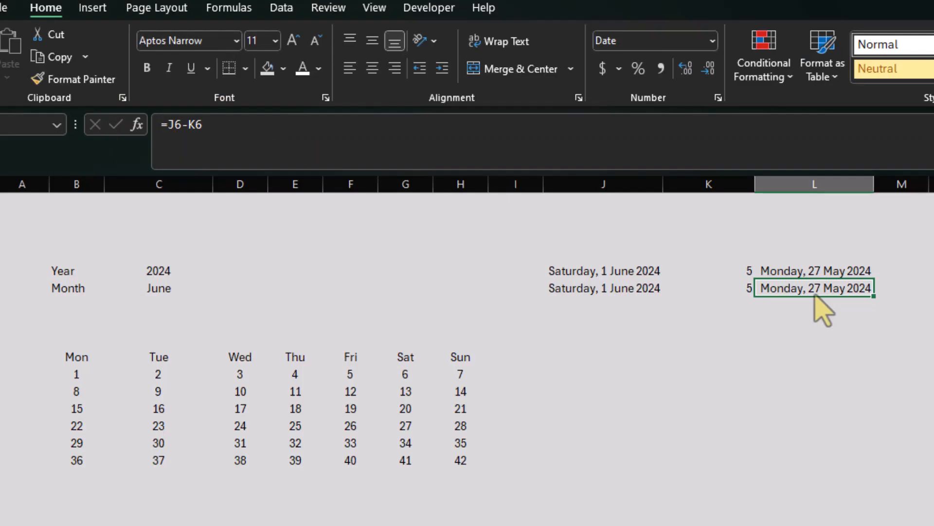
# Replace the J6 reference in L6's formula with the DATEVALUE("1"&C6&C5) expression copied from J6.
pyautogui.click(610, 290)
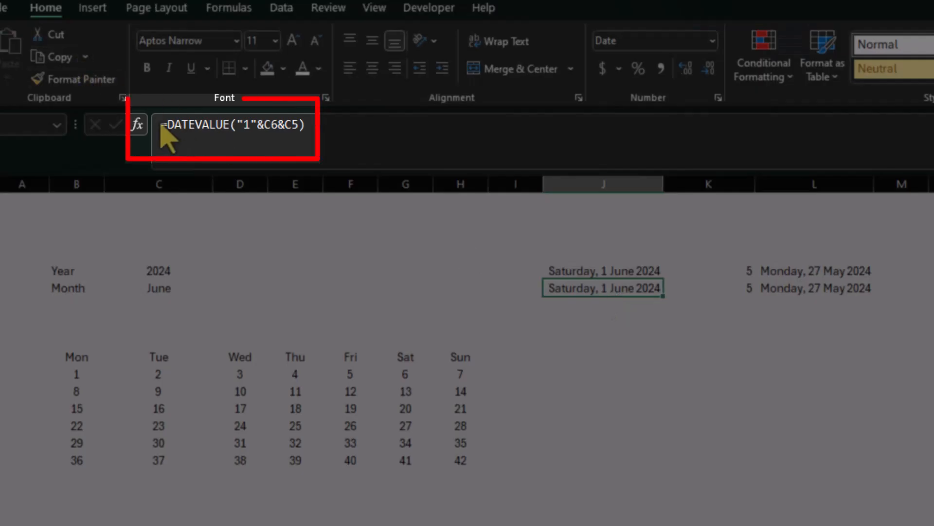
pyautogui.moveTo(163, 127); pyautogui.dragTo(330, 137)
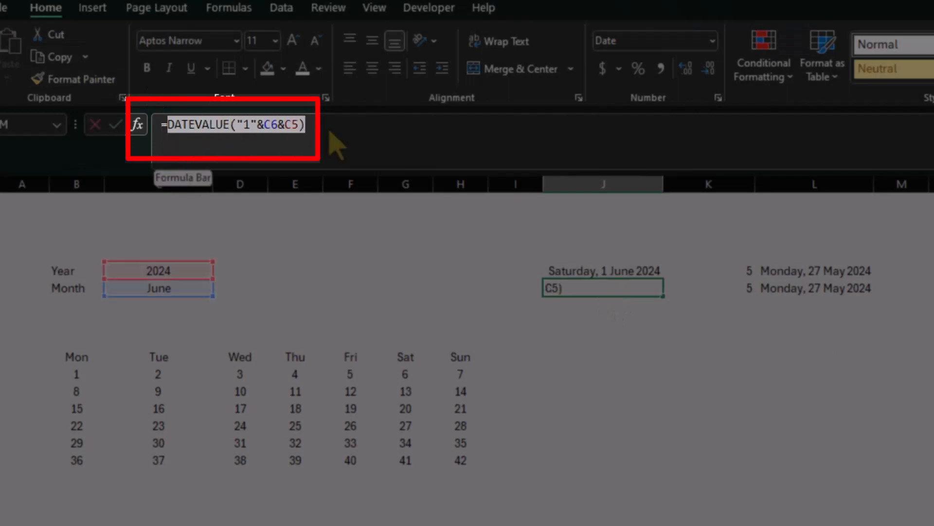
pyautogui.hotkey('ctrl', 'c')
pyautogui.press('Escape')
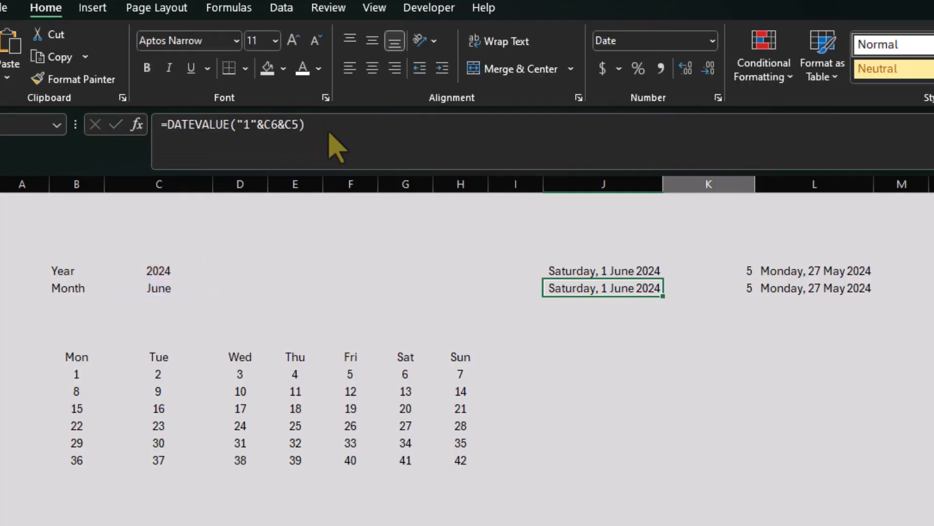
pyautogui.press('Right')
pyautogui.press('Right')
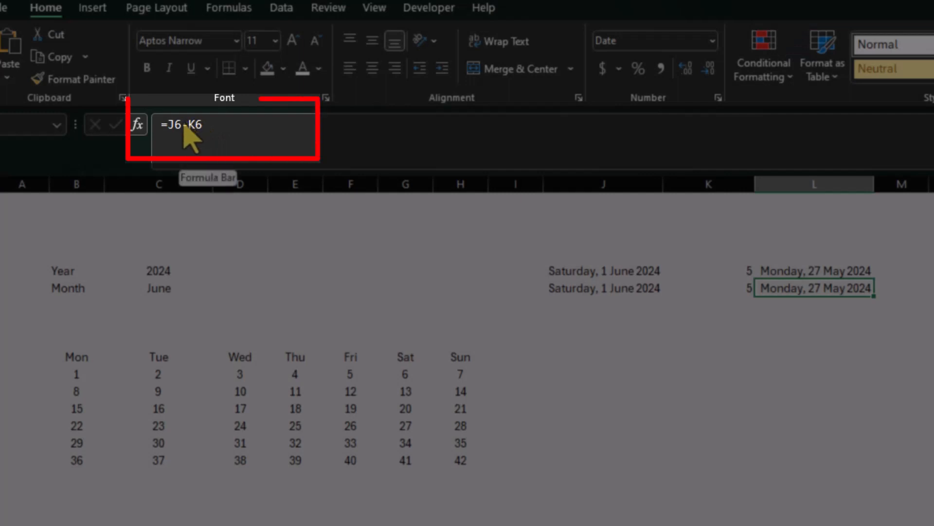
pyautogui.click(184, 127)
pyautogui.press('BackSpace')
pyautogui.press('BackSpace')
pyautogui.hotkey('ctrl', 'v')
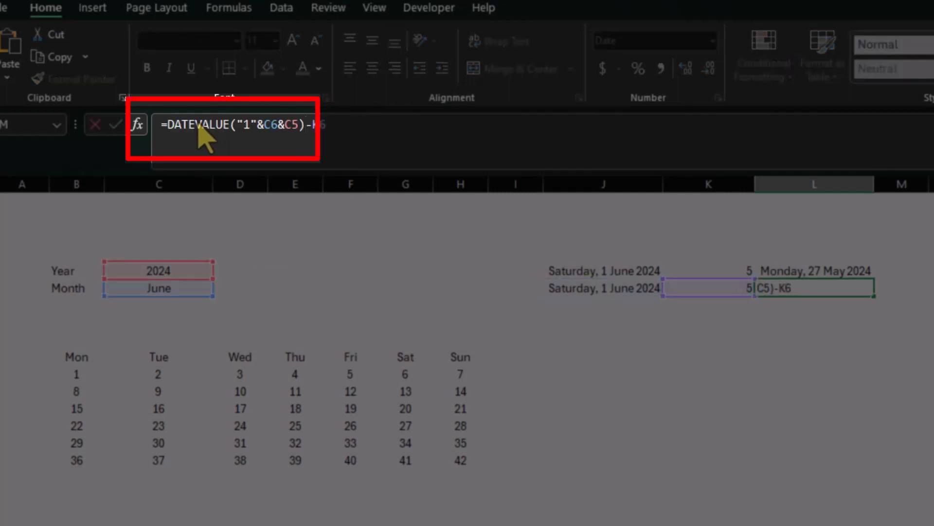
pyautogui.press('Return')
pyautogui.press('Up')
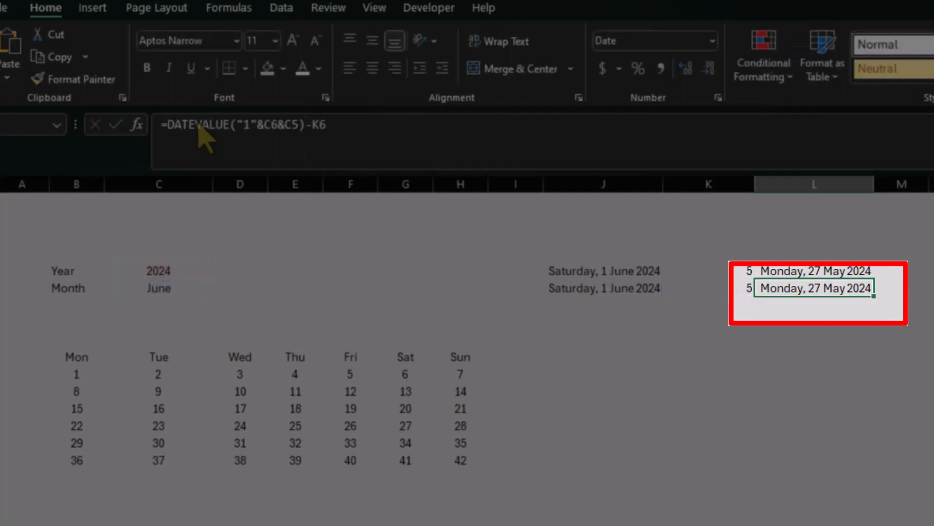
# Replace the K6 reference in L6's formula with the WEEKDAY(J6,3) expression copied from K6.
pyautogui.click(736, 292)
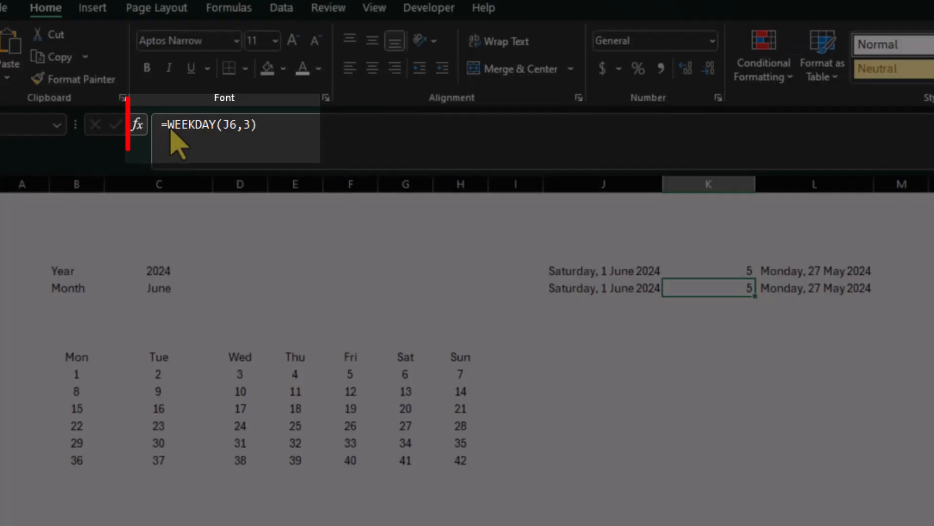
pyautogui.click(170, 127)
pyautogui.moveTo(171, 128); pyautogui.dragTo(302, 129)
pyautogui.hotkey('ctrl', 'c')
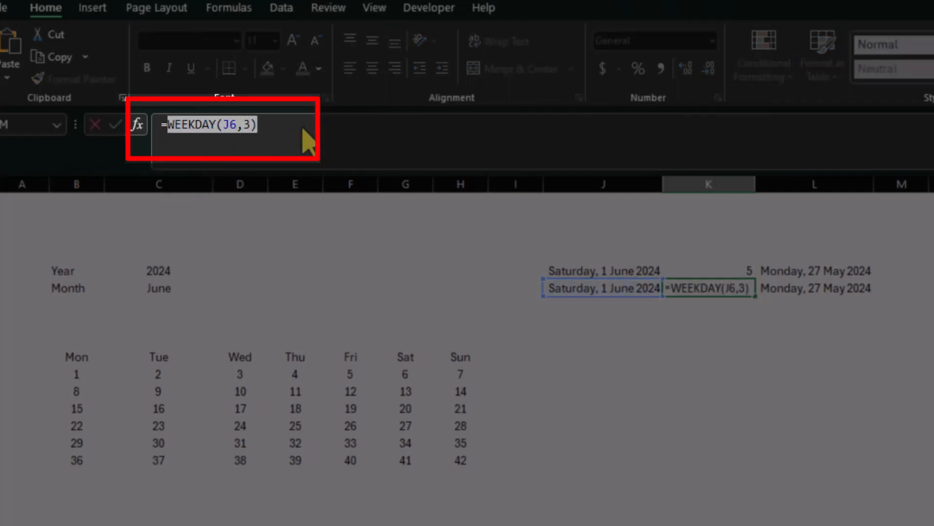
pyautogui.press('Escape')
pyautogui.press('Right')
pyautogui.press('F2')
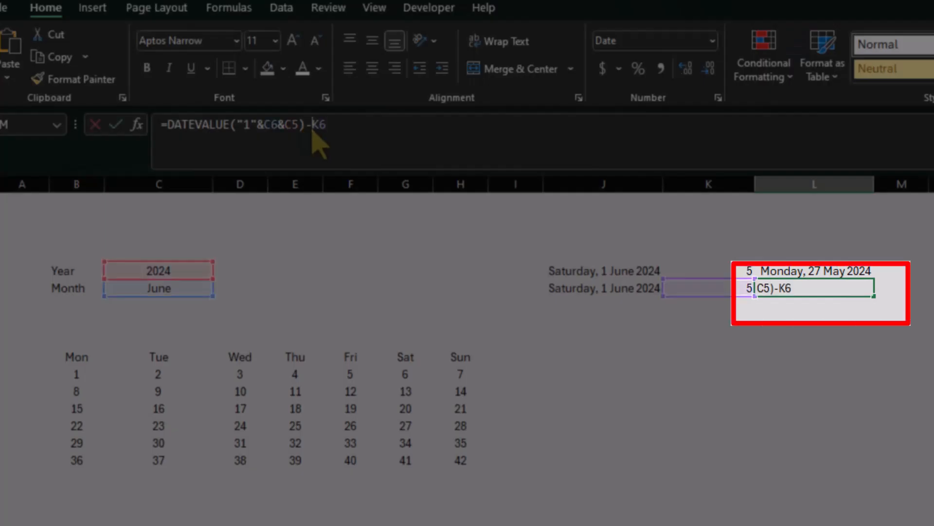
pyautogui.hotkey('ctrl', 'v')
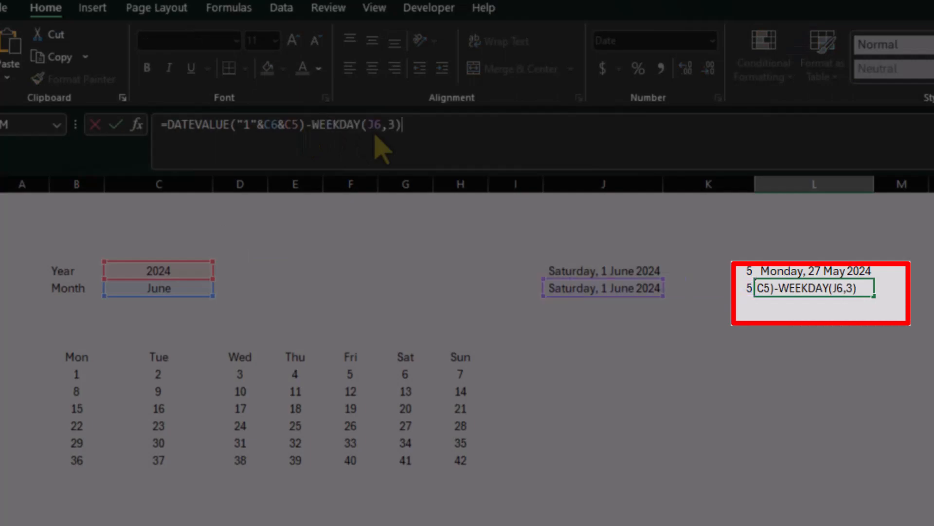
pyautogui.press('Return')
pyautogui.press('Up')
# Replace J6 inside the WEEKDAY function of L6 with DATEVALUE("1"&C6&C5), copied from J6.
pyautogui.press('Left')
pyautogui.press('Left')
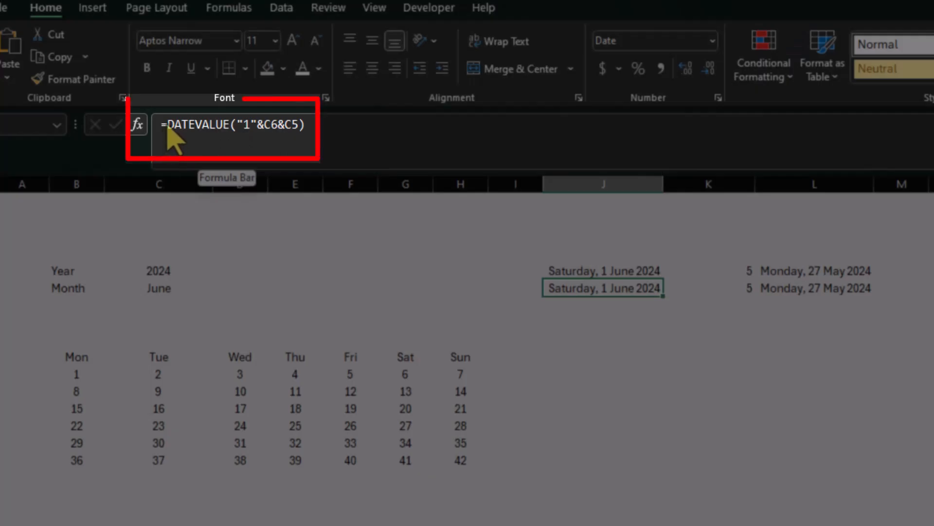
pyautogui.moveTo(168, 126); pyautogui.dragTo(276, 130)
pyautogui.hotkey('ctrl', 'c')
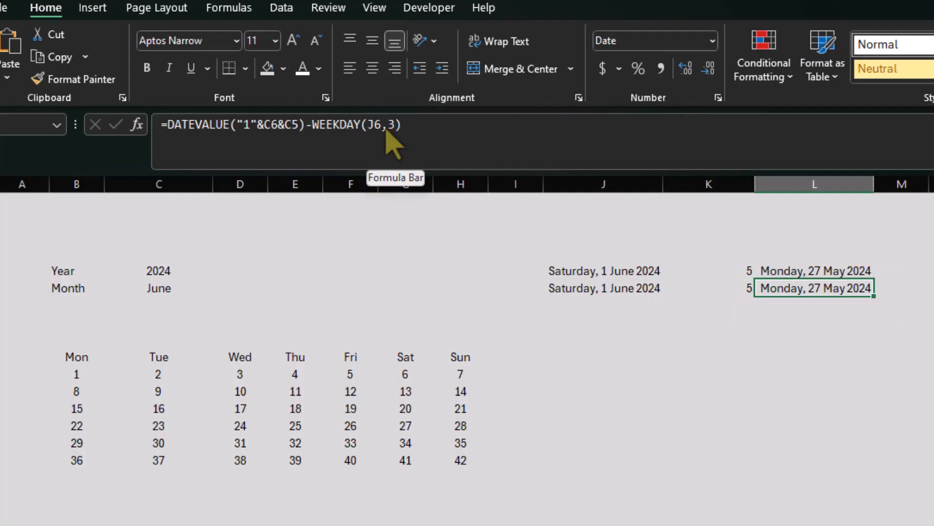
pyautogui.click(383, 128)
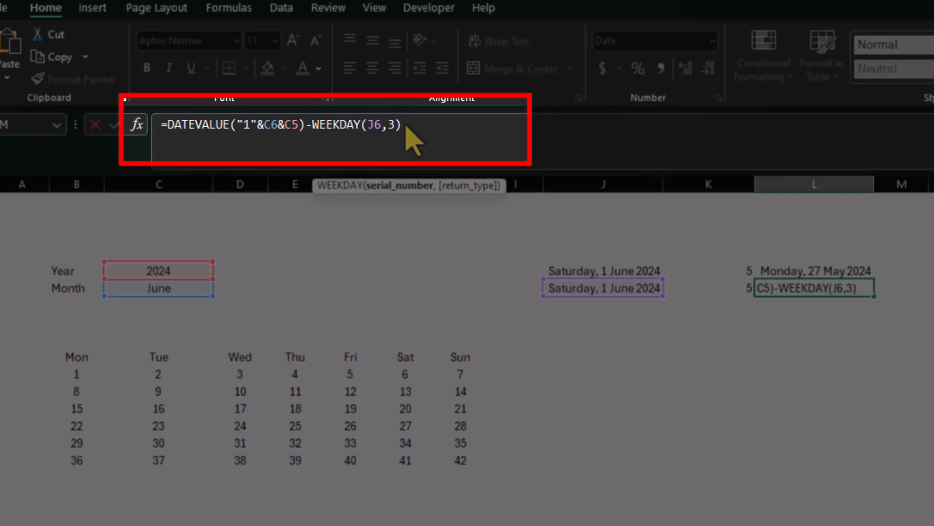
pyautogui.press('BackSpace')
pyautogui.press('BackSpace')
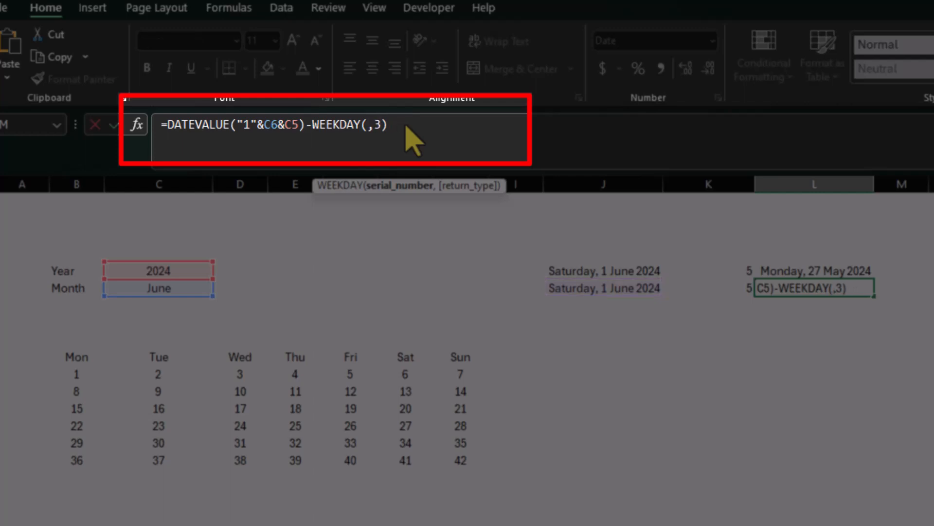
pyautogui.hotkey('ctrl', 'v')
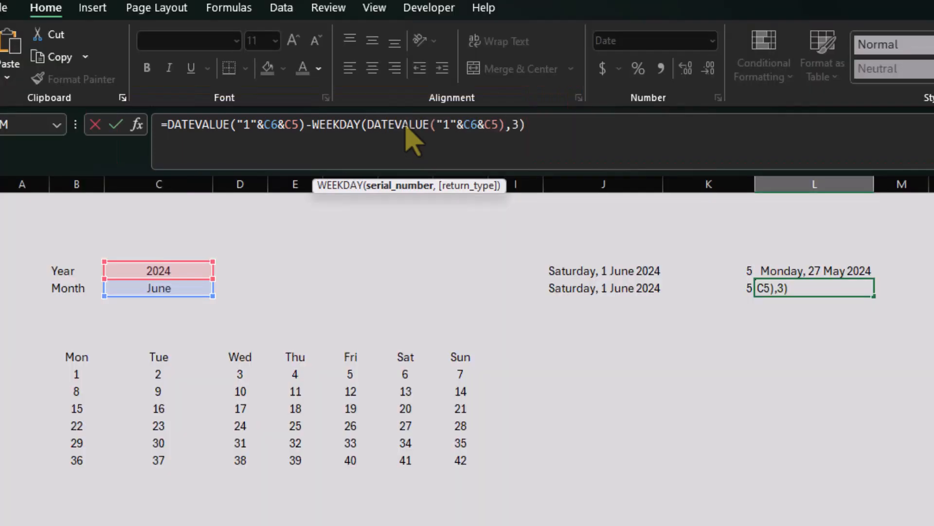
pyautogui.press('Return')
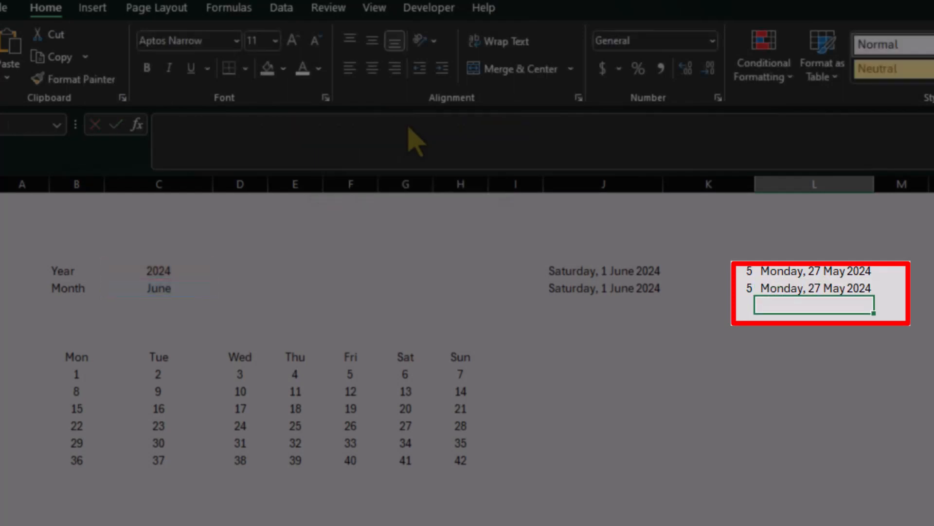
pyautogui.press('Up')
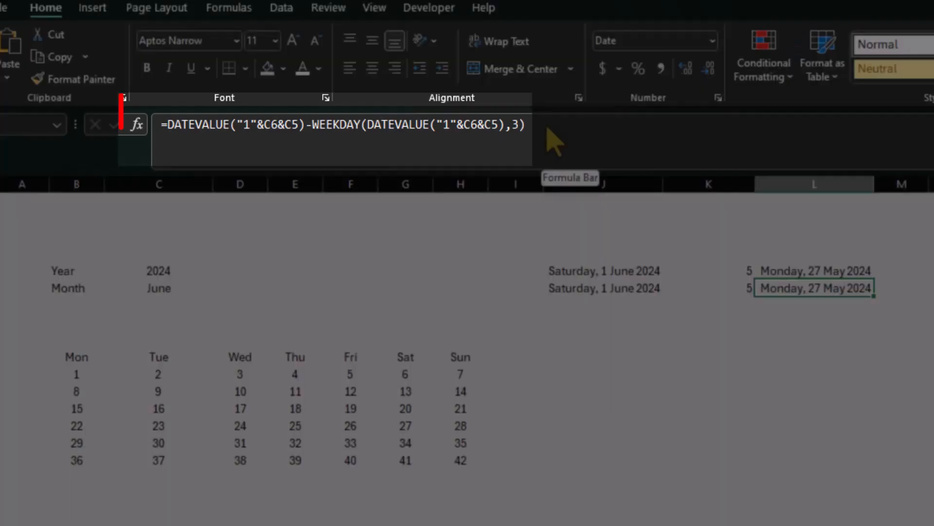
# Copy L6's full DATEVALUE-WEEKDAY expression without the equals sign and use it as the start argument of the SEQUENCE formula in B11.
pyautogui.click(546, 130)
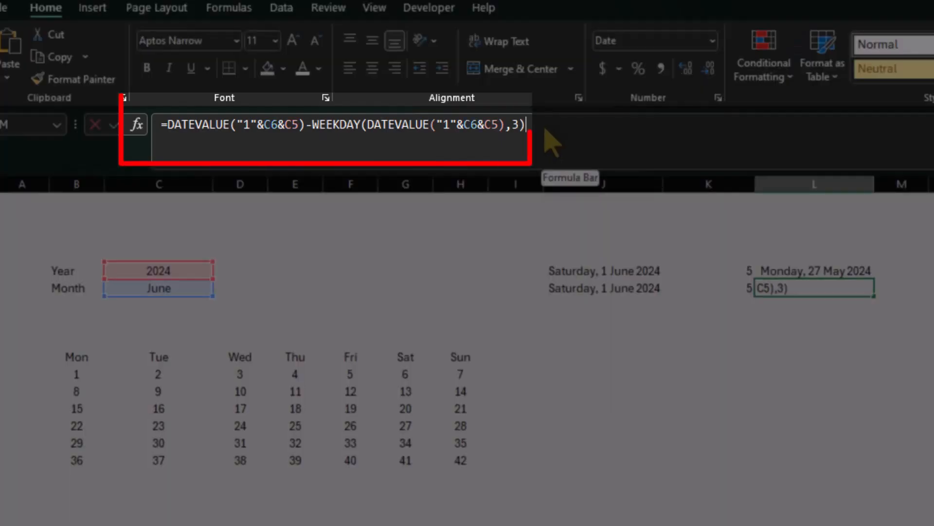
pyautogui.moveTo(545, 130); pyautogui.dragTo(170, 129)
pyautogui.hotkey('ctrl', 'c')
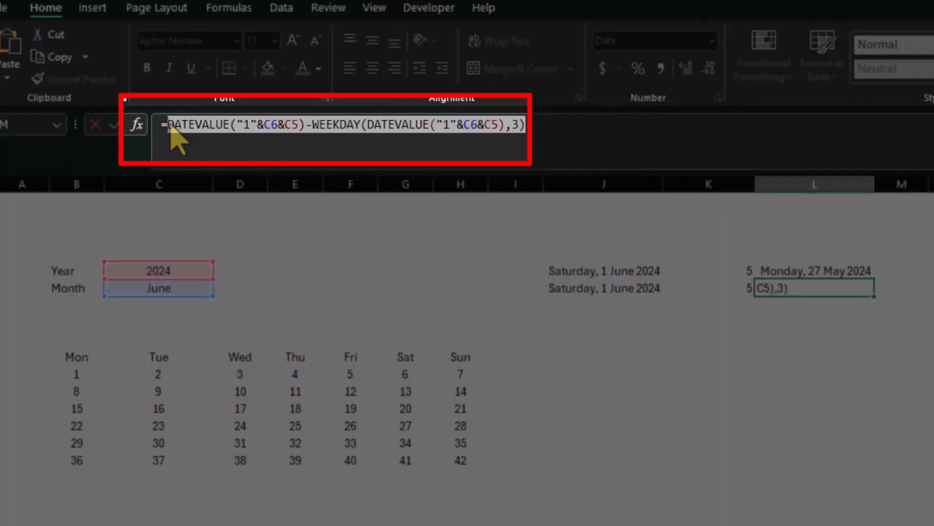
pyautogui.press('Escape')
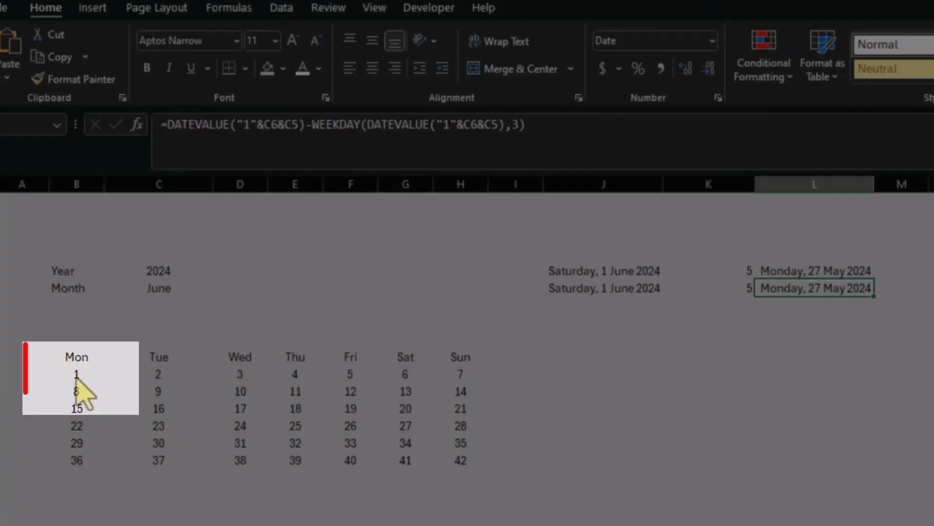
pyautogui.click(76, 379)
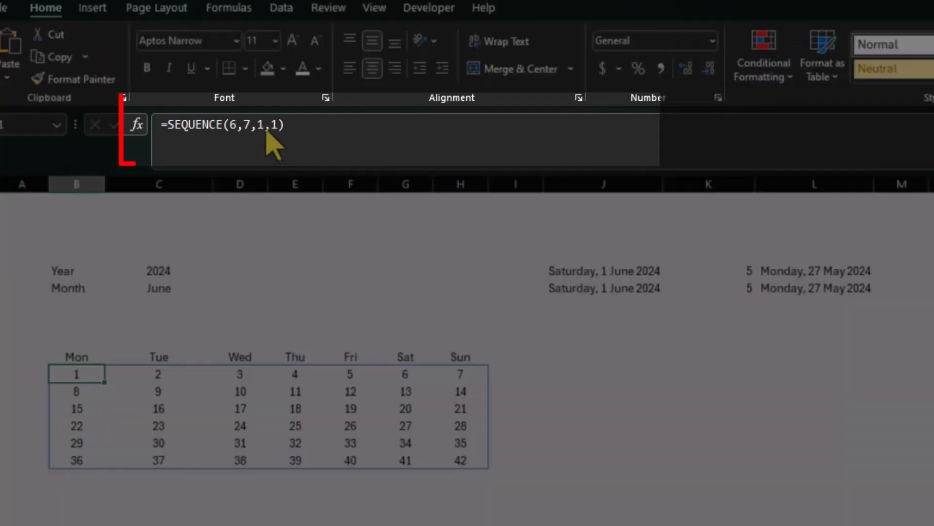
pyautogui.click(265, 129)
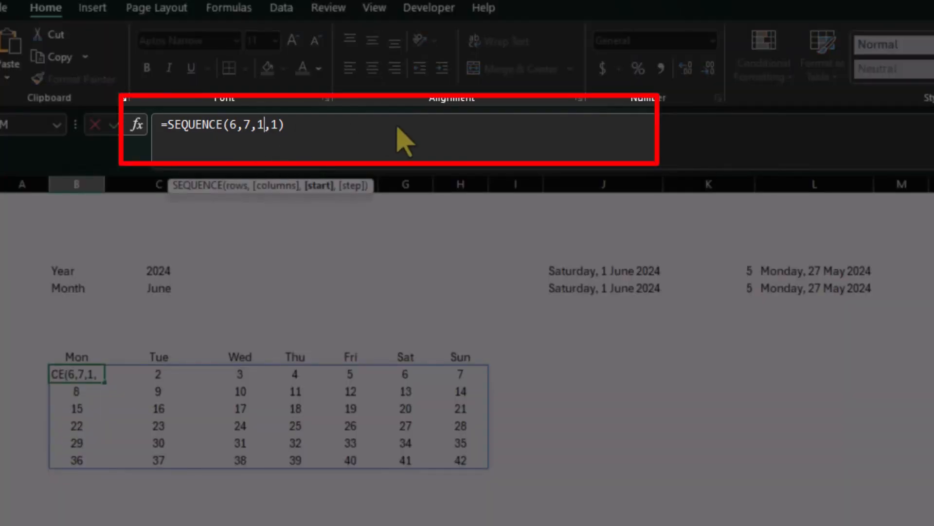
pyautogui.press('BackSpace')
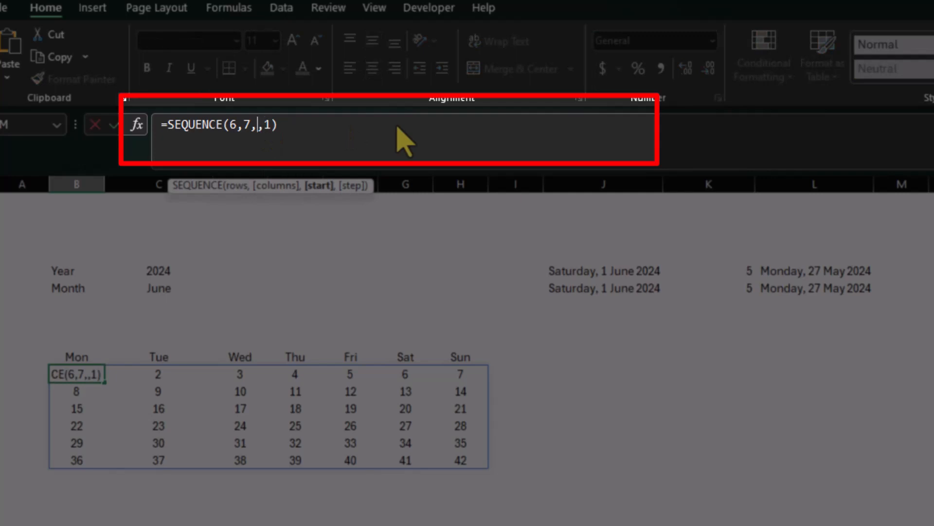
pyautogui.hotkey('ctrl', 'v')
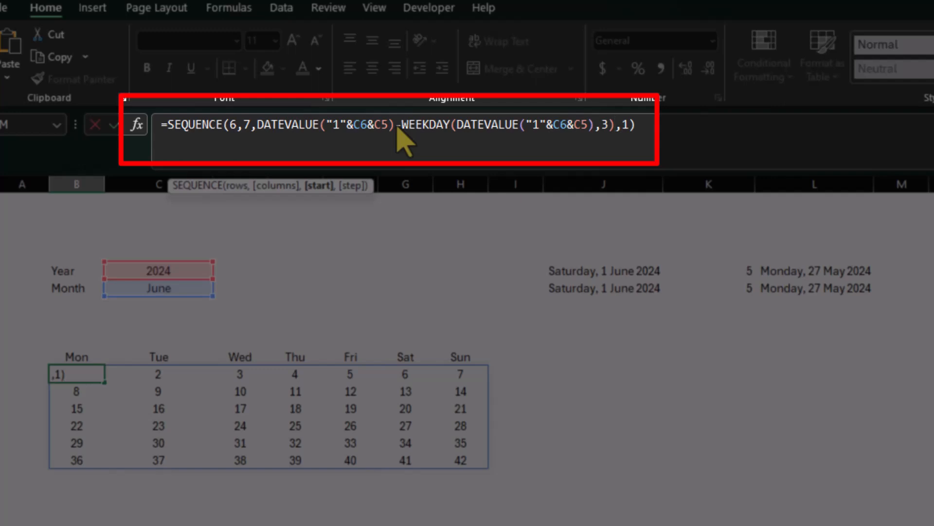
pyautogui.press('Return')
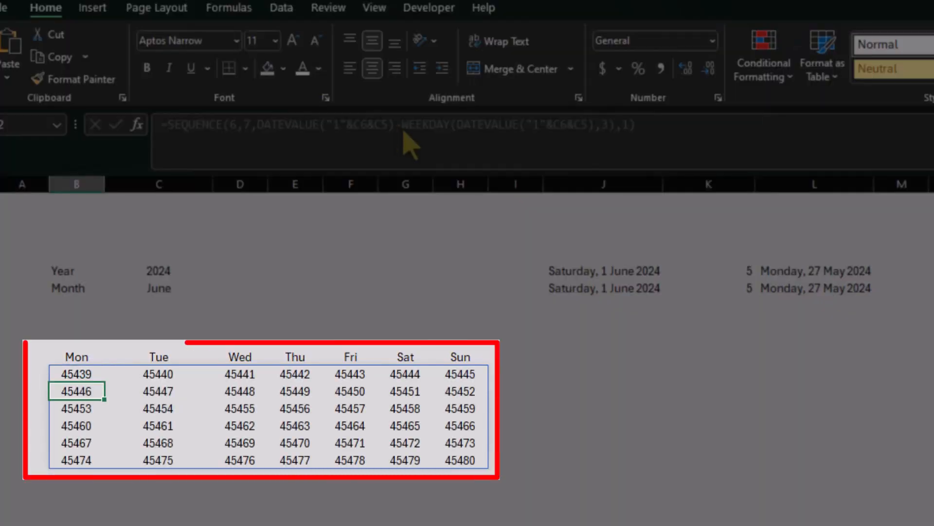
# Apply the custom number format d to the whole calendar grid B11:H16 so it displays day numbers only.
pyautogui.press('Right')
pyautogui.press('Up')
pyautogui.press('Left')
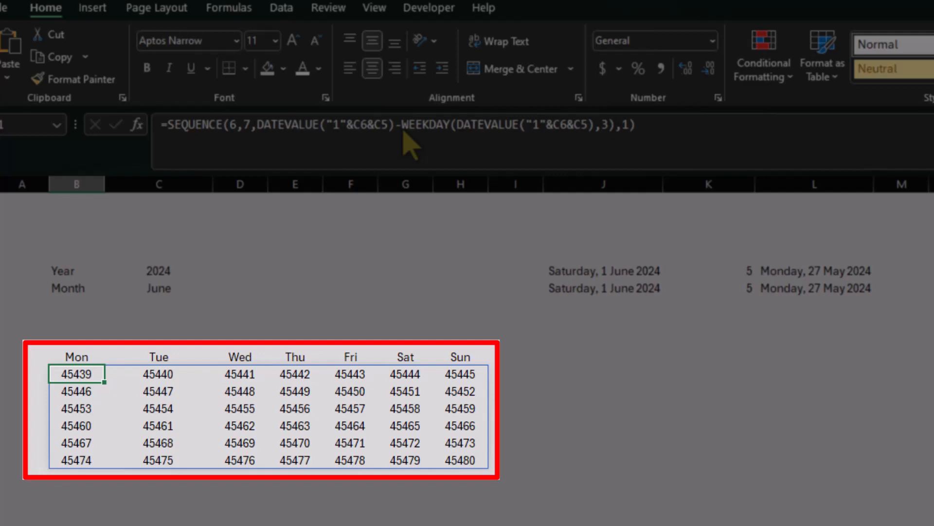
pyautogui.hotkey('ctrl', 'shift', 'Down')
pyautogui.hotkey('ctrl', 'shift', 'Right')
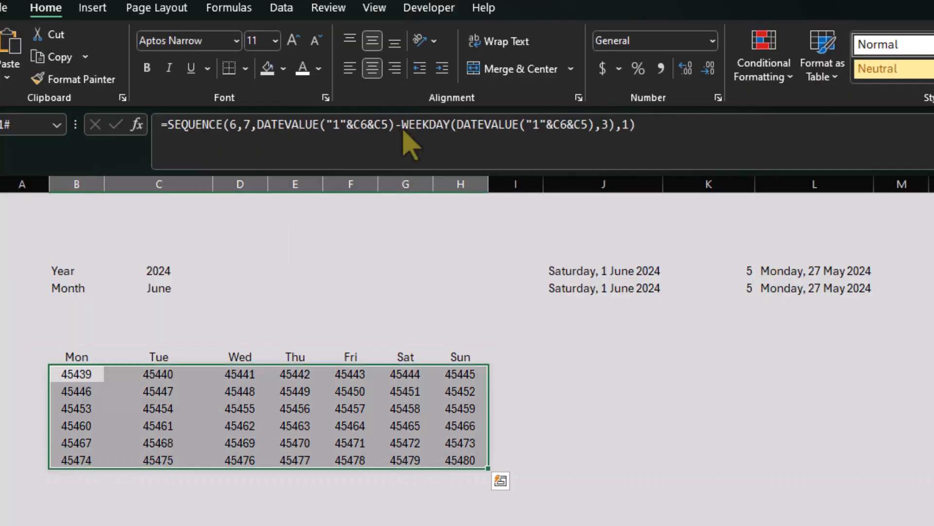
pyautogui.click(713, 40)
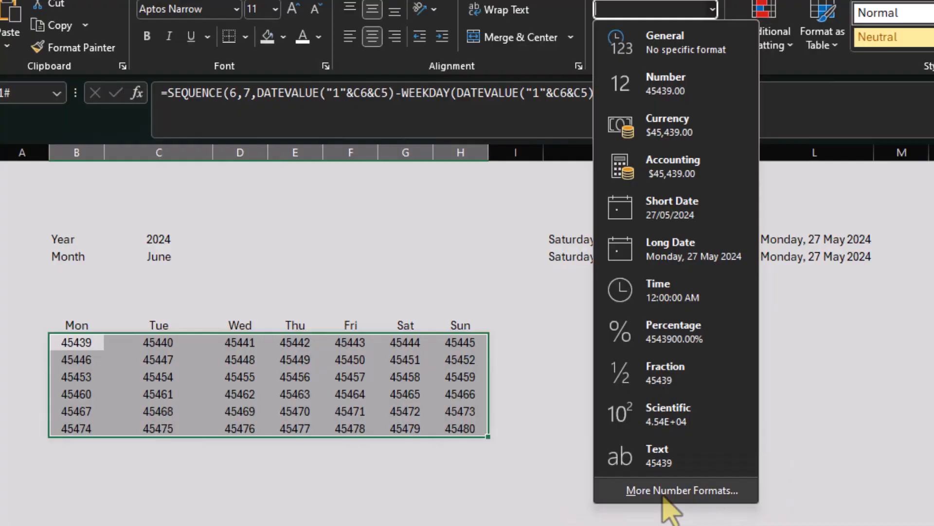
pyautogui.click(670, 488)
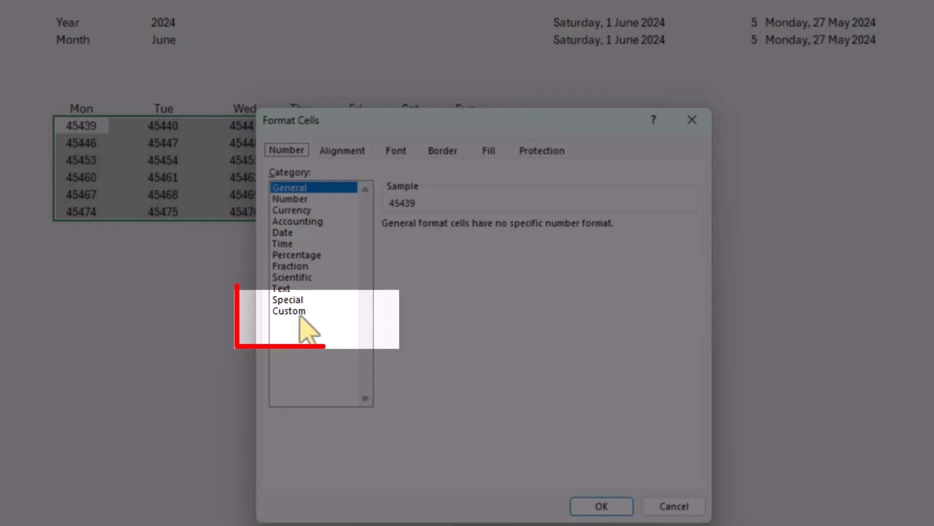
pyautogui.click(289, 310)
pyautogui.click(429, 242)
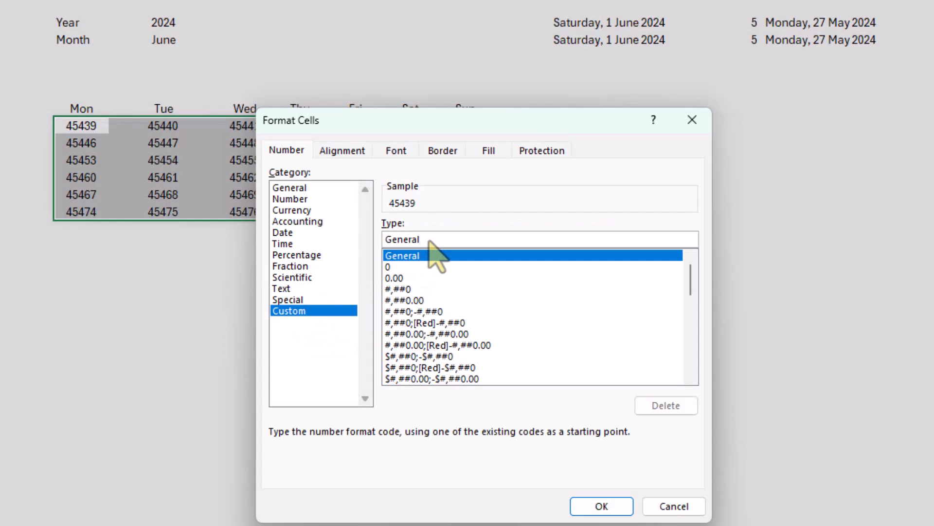
pyautogui.press('BackSpace')
pyautogui.press('BackSpace')
pyautogui.press('BackSpace')
pyautogui.press('BackSpace')
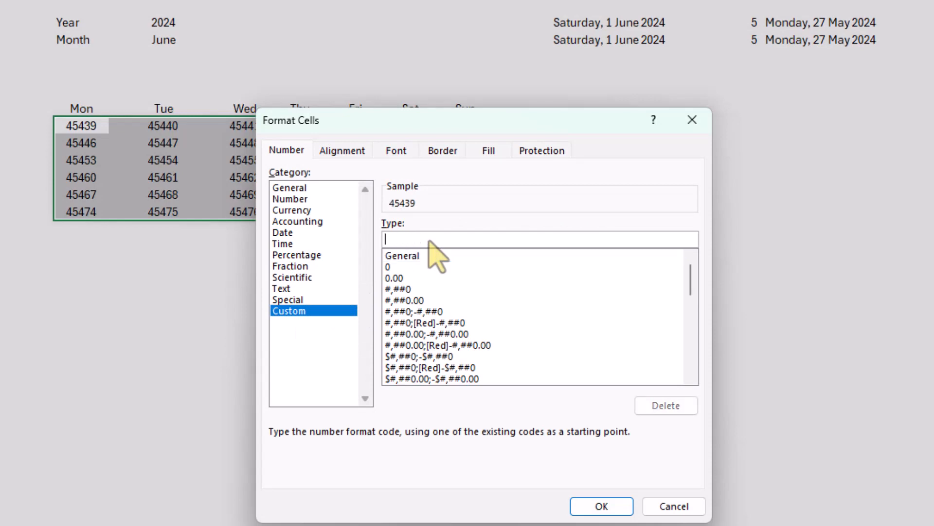
pyautogui.write('d')
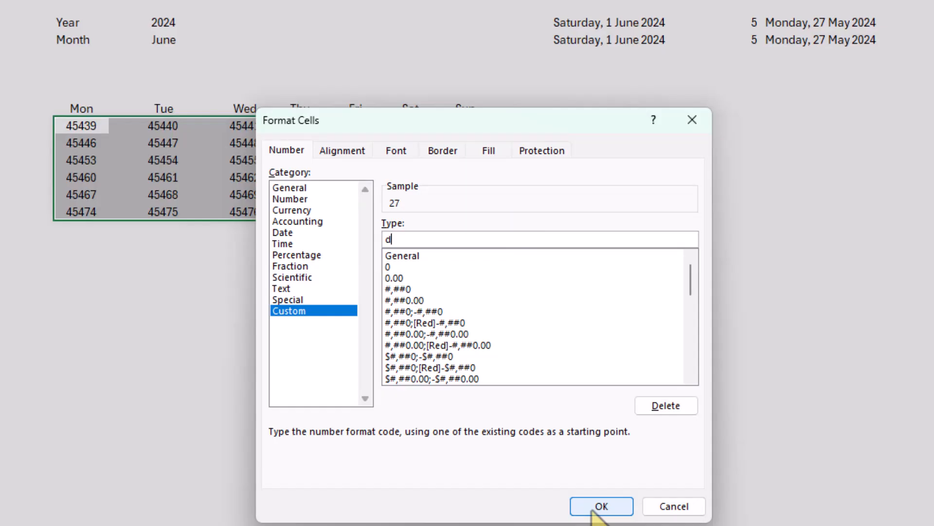
pyautogui.click(602, 506)
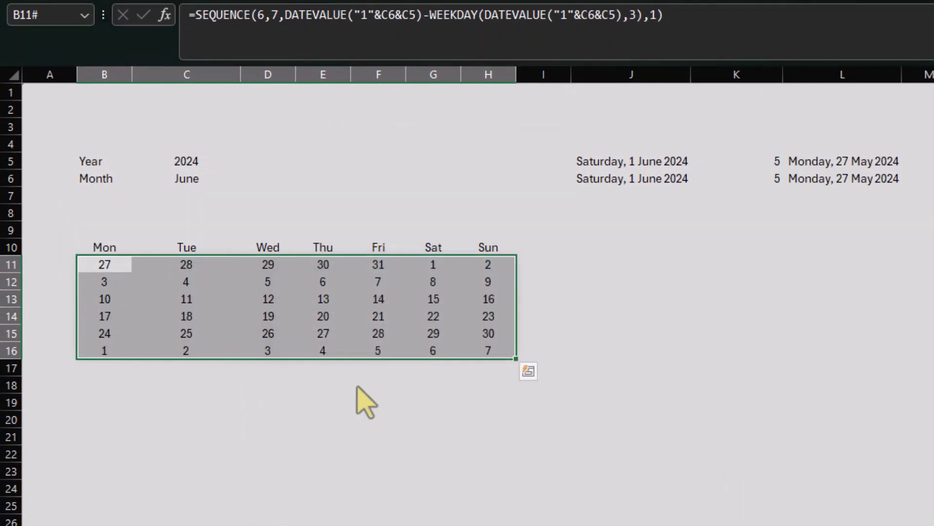
# Check the first calendar week from Monday in B11 across to Saturday in G11.
pyautogui.click(128, 266)
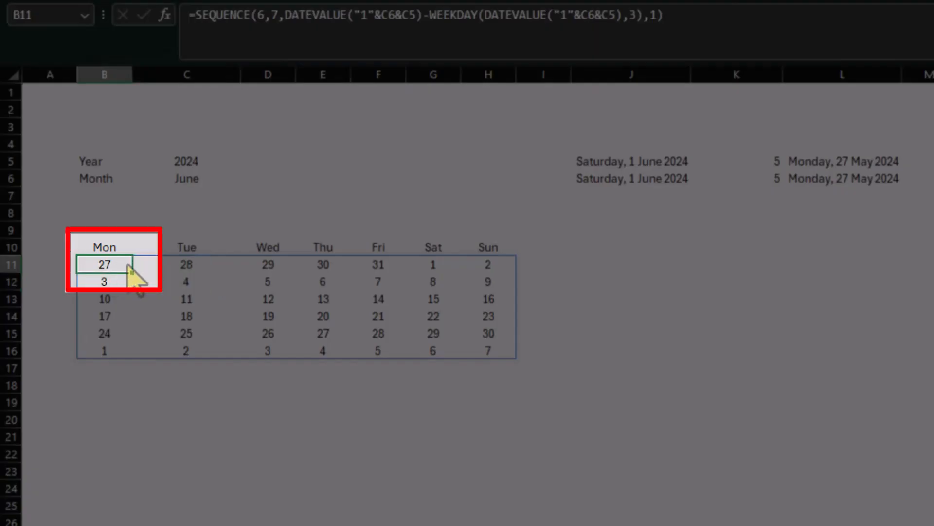
pyautogui.press('Right')
pyautogui.press('Right')
pyautogui.press('Right')
pyautogui.press('Right')
pyautogui.press('Right')
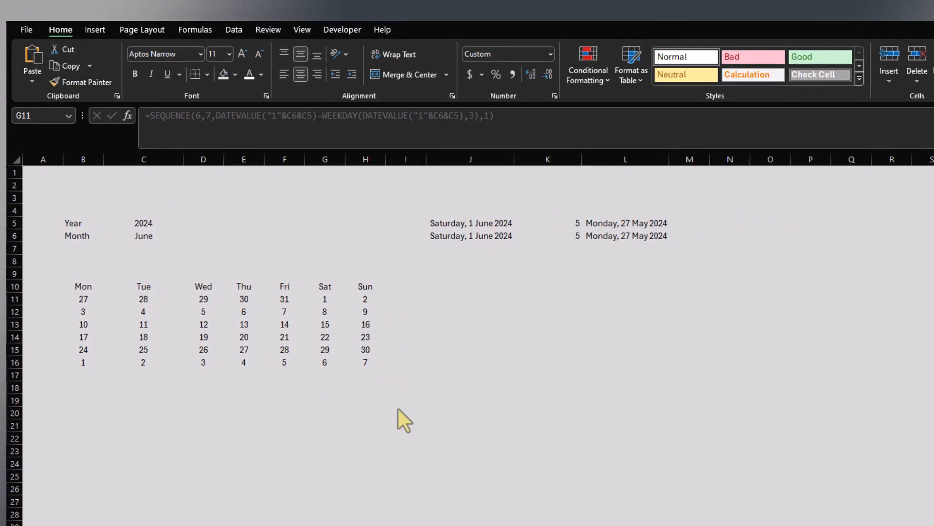
# Start a new conditional formatting rule for the calendar grid B11:H16 that uses a formula to determine which cells to format.
pyautogui.click(86, 301)
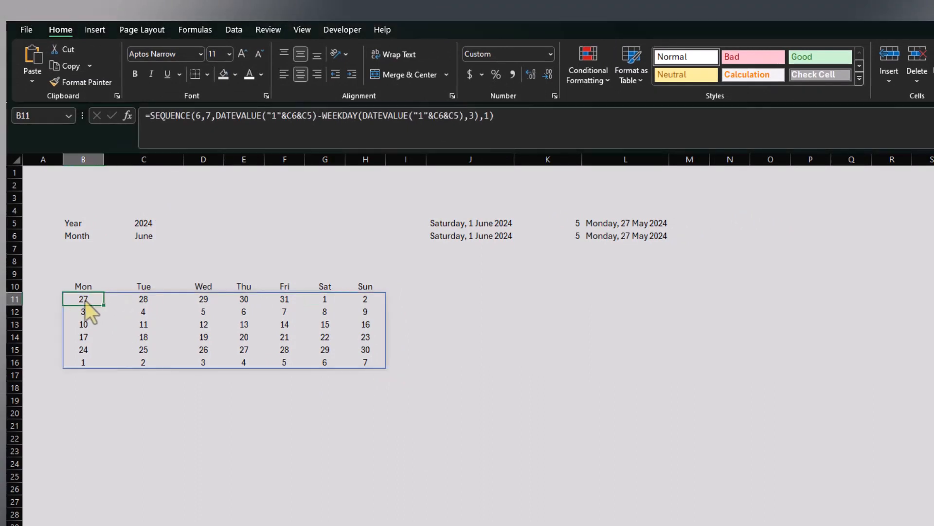
pyautogui.hotkey('ctrl', 'shift', 'Right')
pyautogui.hotkey('ctrl', 'shift', 'Down')
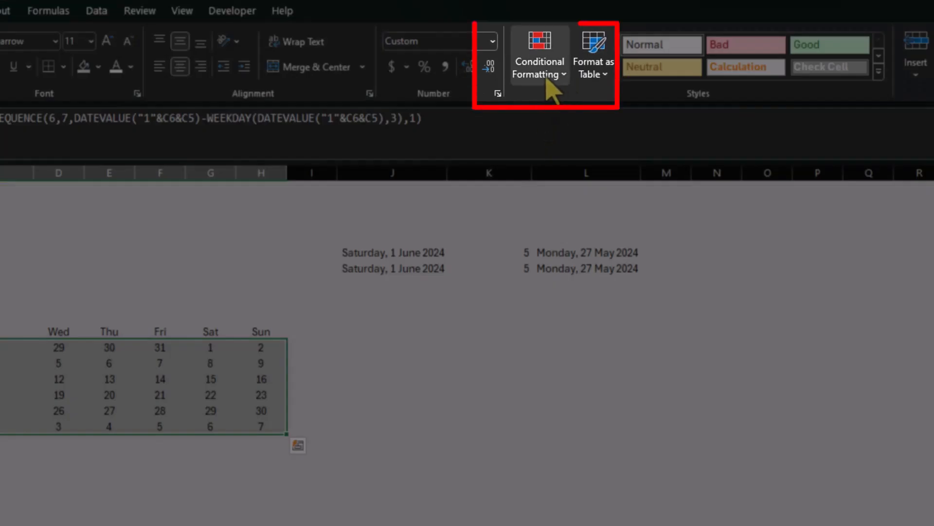
pyautogui.click(547, 81)
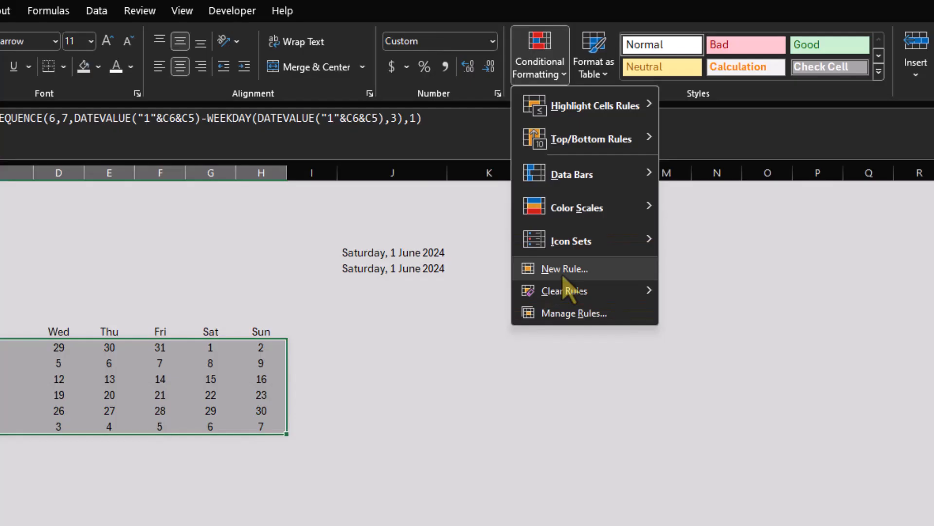
pyautogui.click(565, 269)
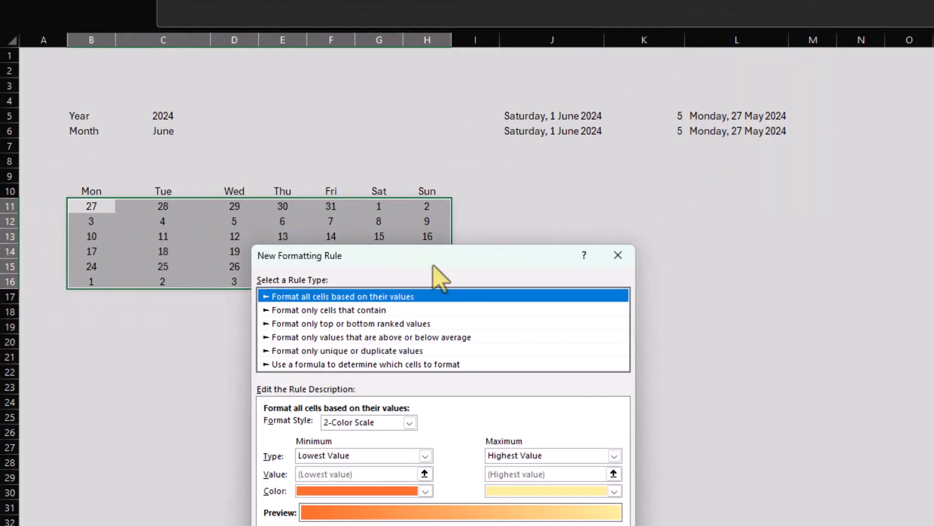
pyautogui.moveTo(432, 266); pyautogui.dragTo(659, 212)
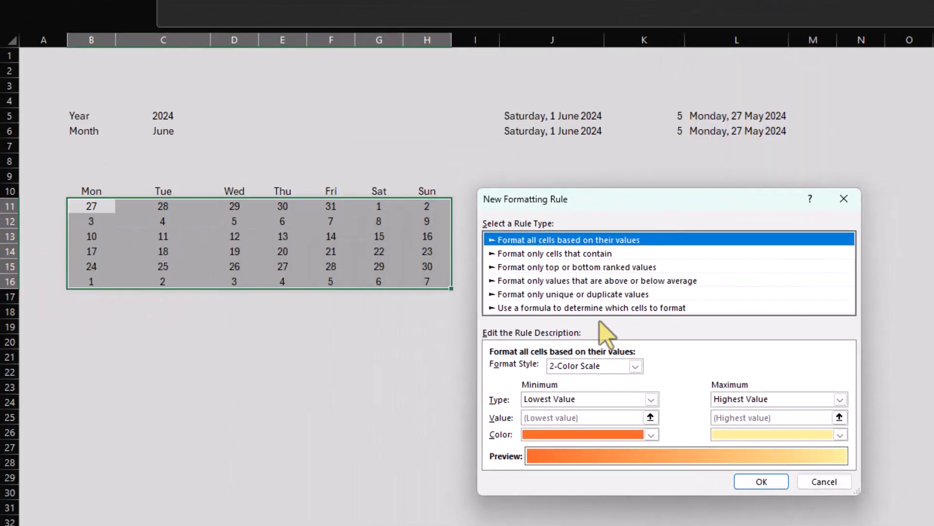
pyautogui.click(598, 308)
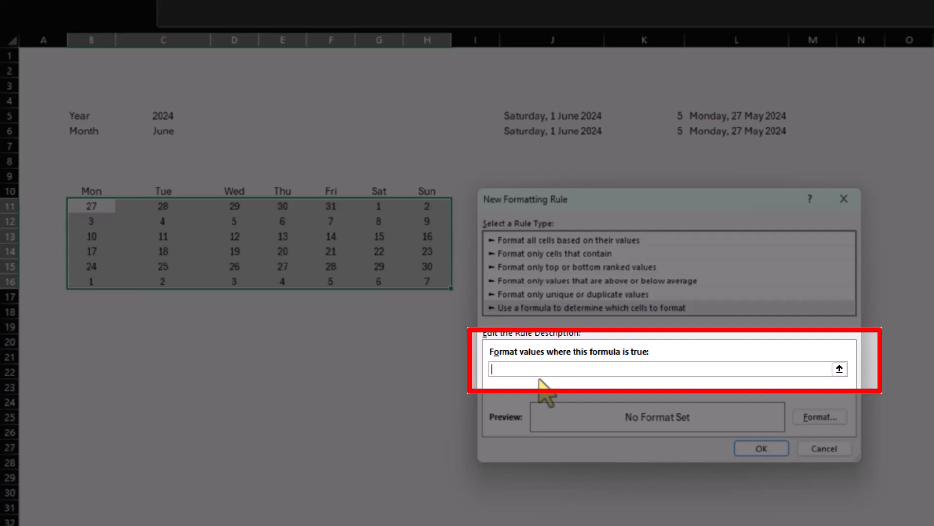
# Enter the rule formula =TEXT(B11,"mmmm")<>TEXT($C$6,"mmmm"), with B11 as a relative reference and C6 as an absolute one.
pyautogui.write('=Text(')
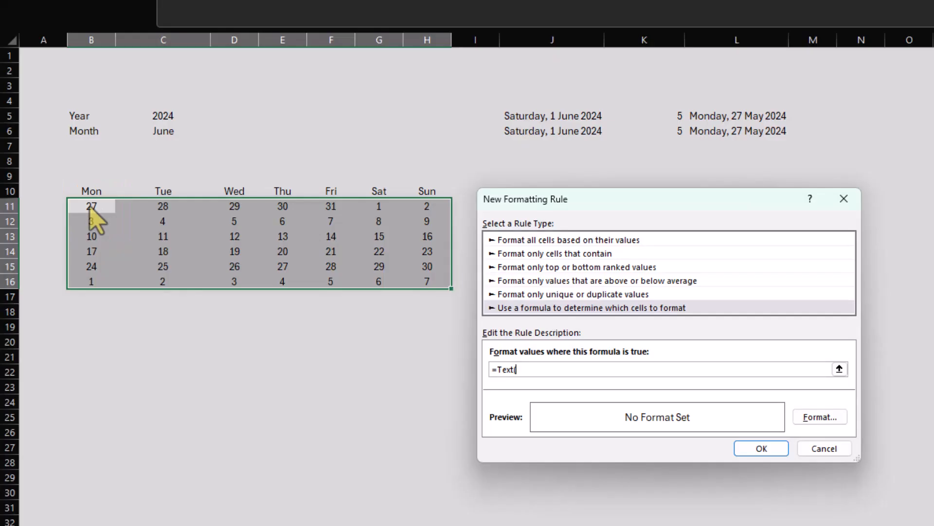
pyautogui.click(90, 207)
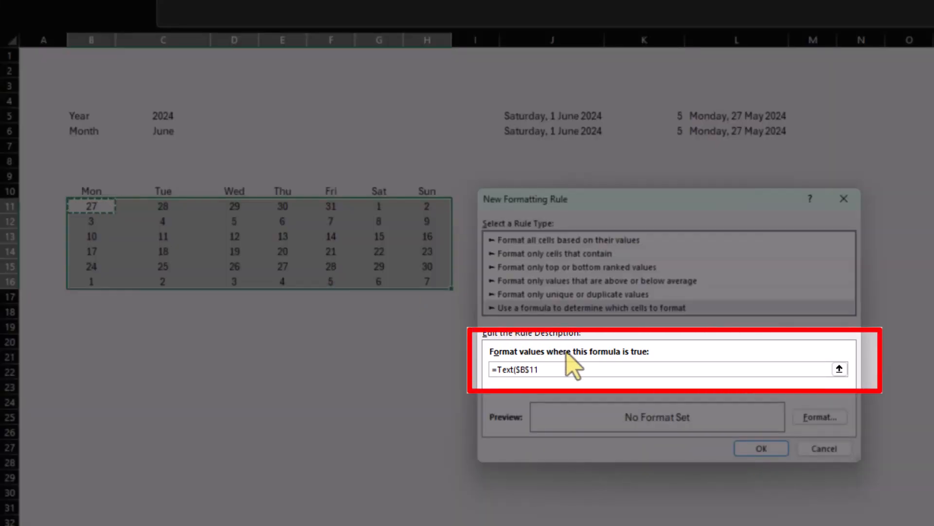
pyautogui.press('F4')
pyautogui.press('F4')
pyautogui.press('F4')
pyautogui.write(',"mmmm")<>Text(')
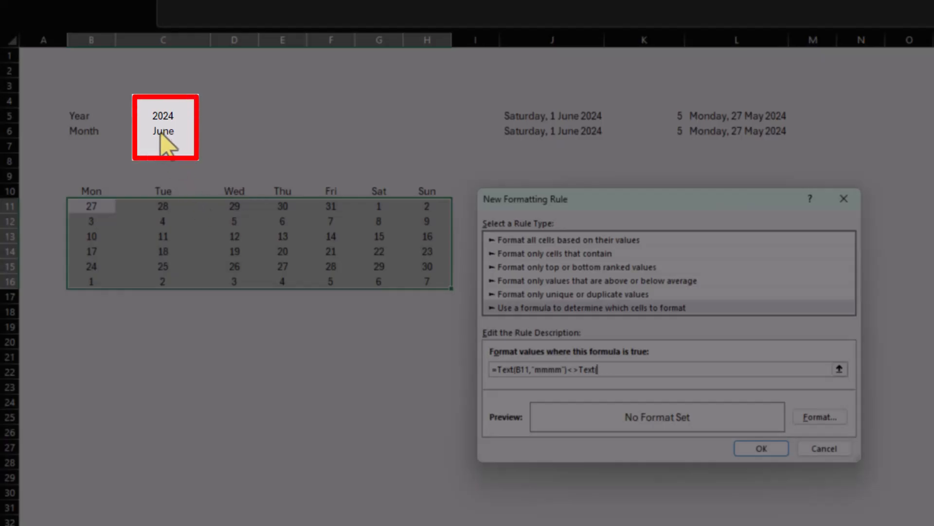
pyautogui.click(164, 130)
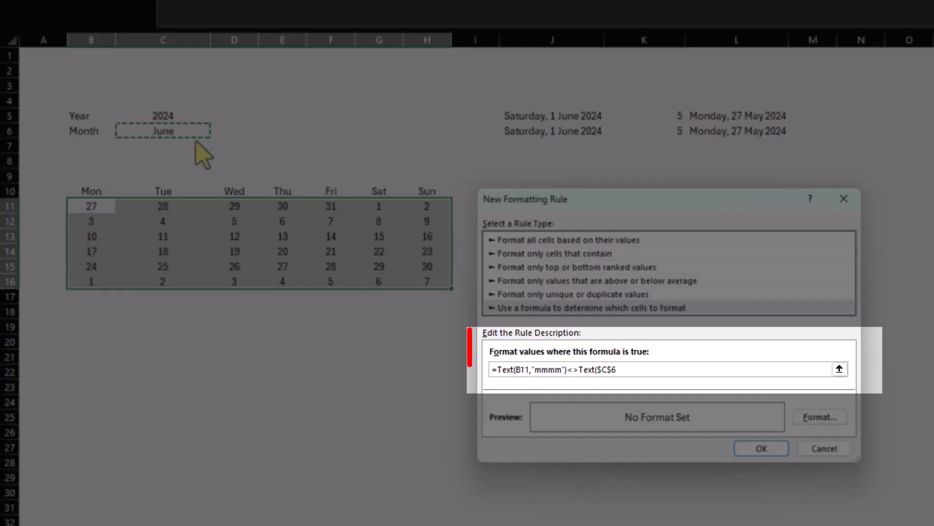
pyautogui.press('F4')
pyautogui.write(',"mm')
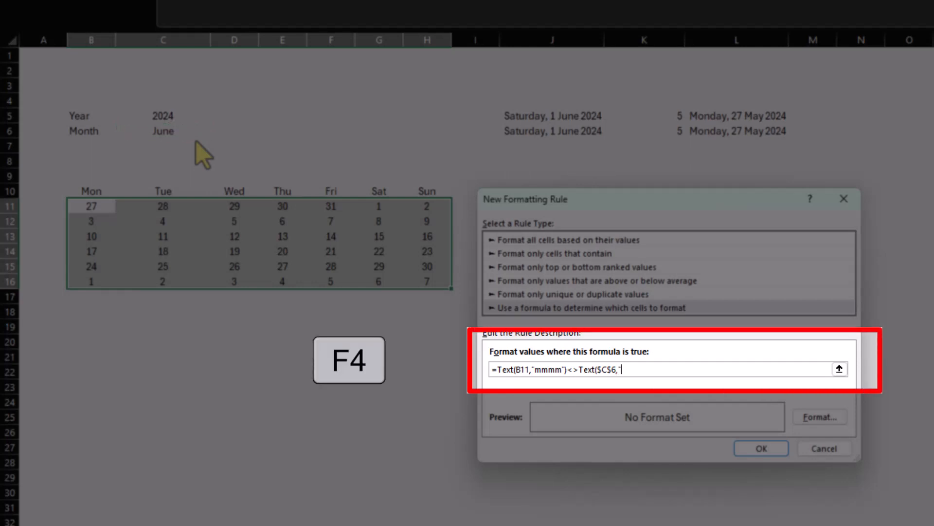
pyautogui.write('mm"')
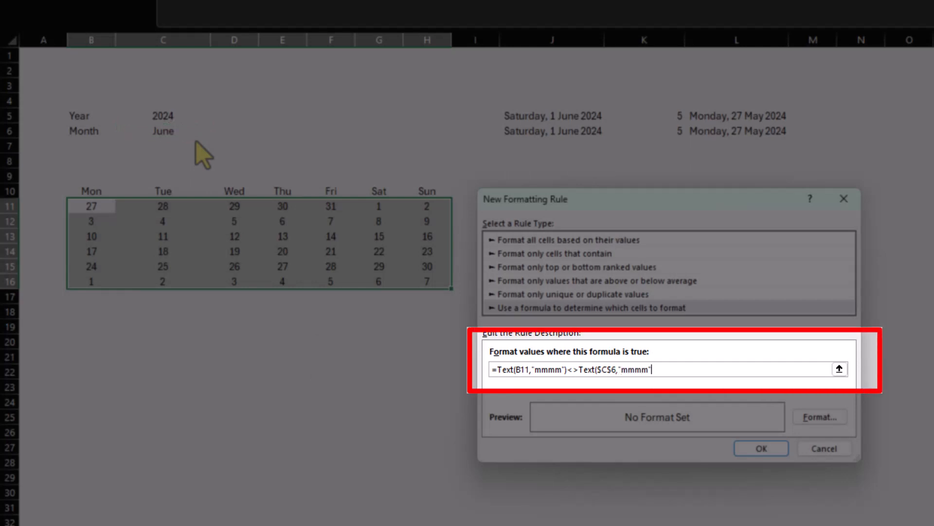
pyautogui.write(')')
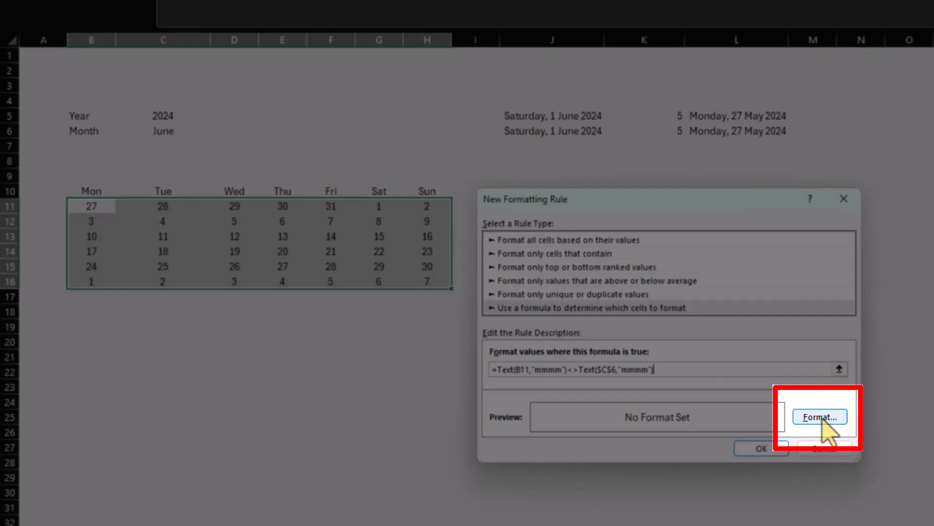
# Give the rule the custom number format ;;; to hide days outside the chosen month, and apply it to the calendar grid.
pyautogui.click(823, 419)
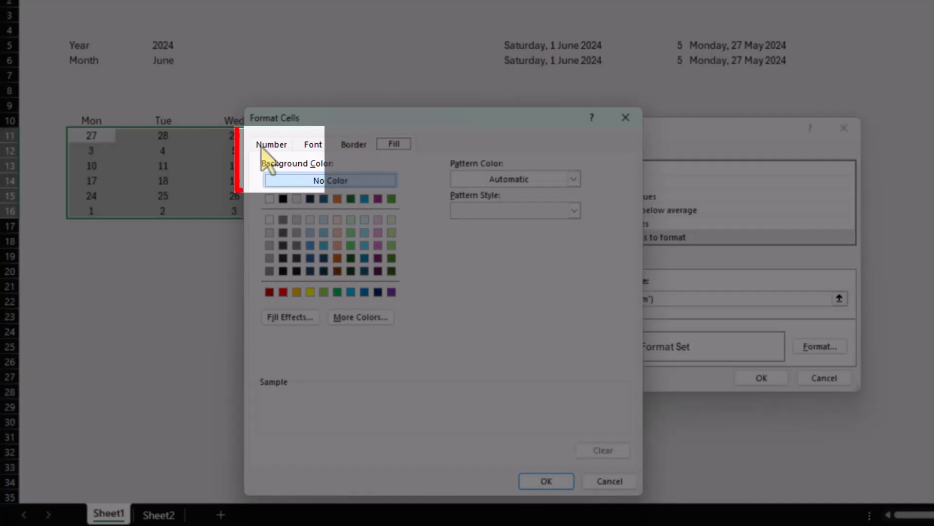
pyautogui.click(263, 146)
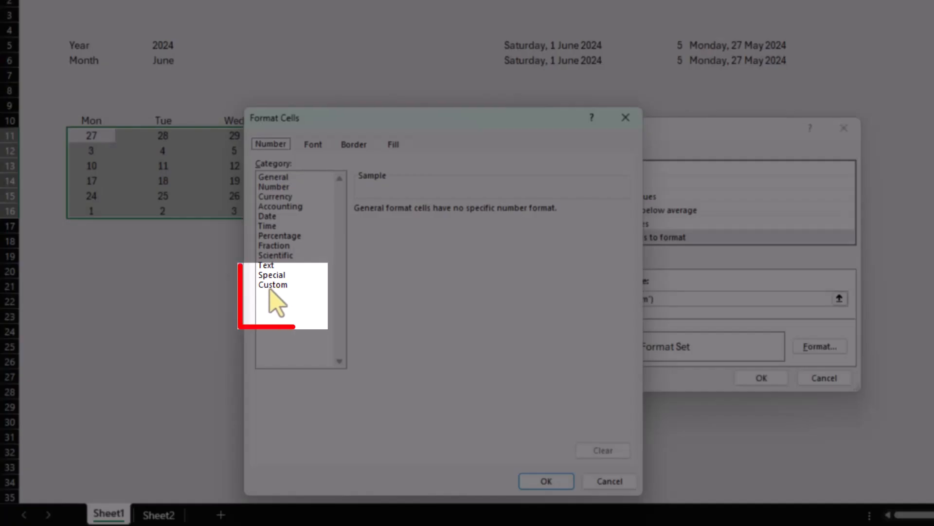
pyautogui.click(270, 285)
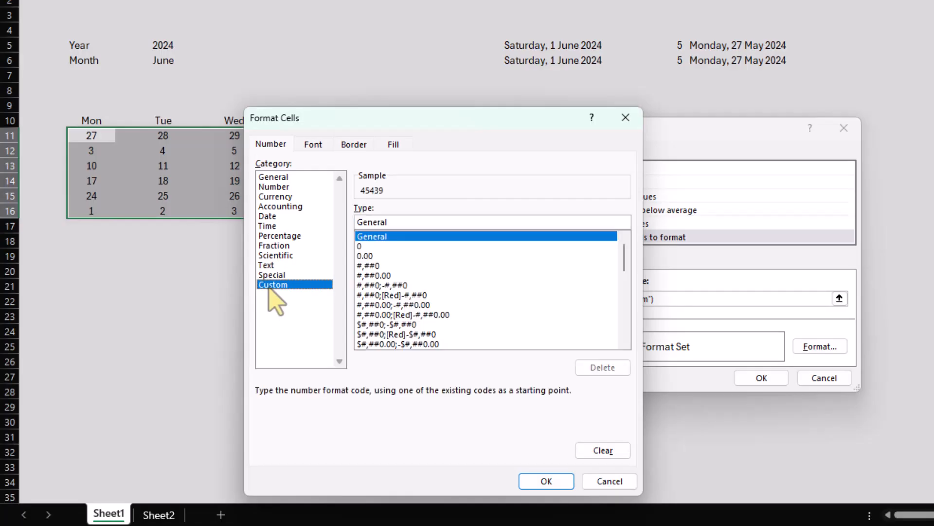
pyautogui.click(398, 224)
pyautogui.press('BackSpace')
pyautogui.press('BackSpace')
pyautogui.press('BackSpace')
pyautogui.press('BackSpace')
pyautogui.press('BackSpace')
pyautogui.press('BackSpace')
pyautogui.press('BackSpace')
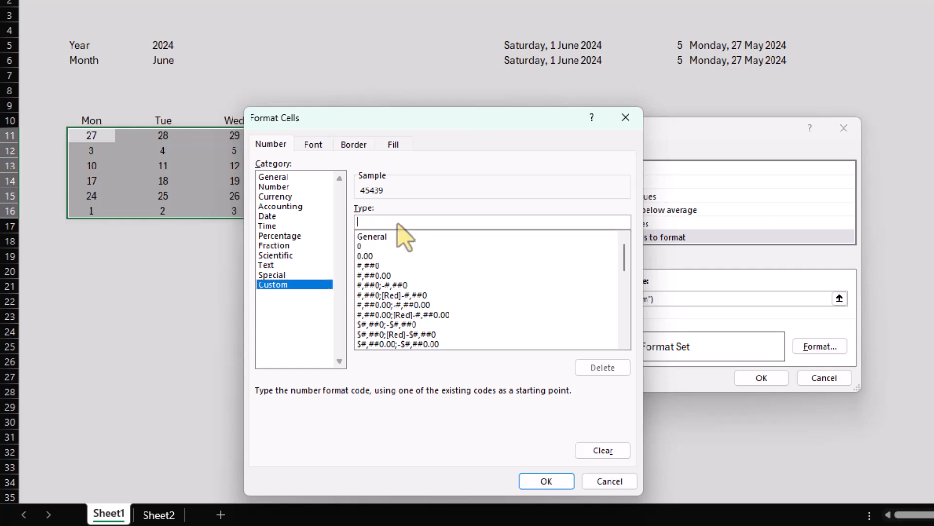
pyautogui.write(';;;')
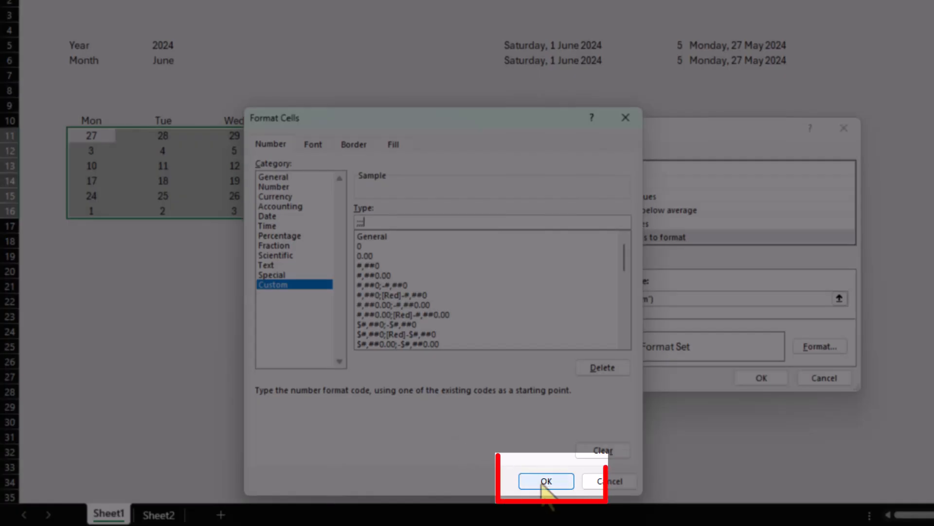
pyautogui.click(543, 481)
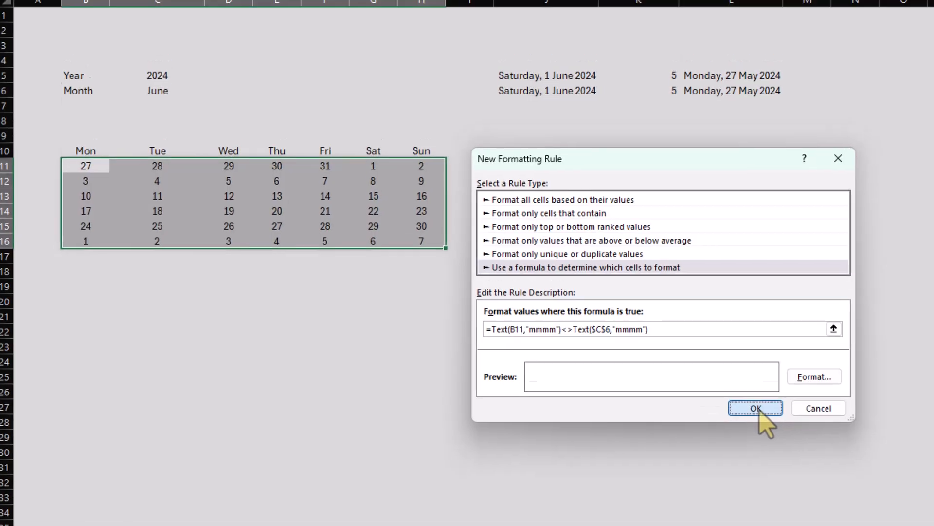
pyautogui.click(765, 380)
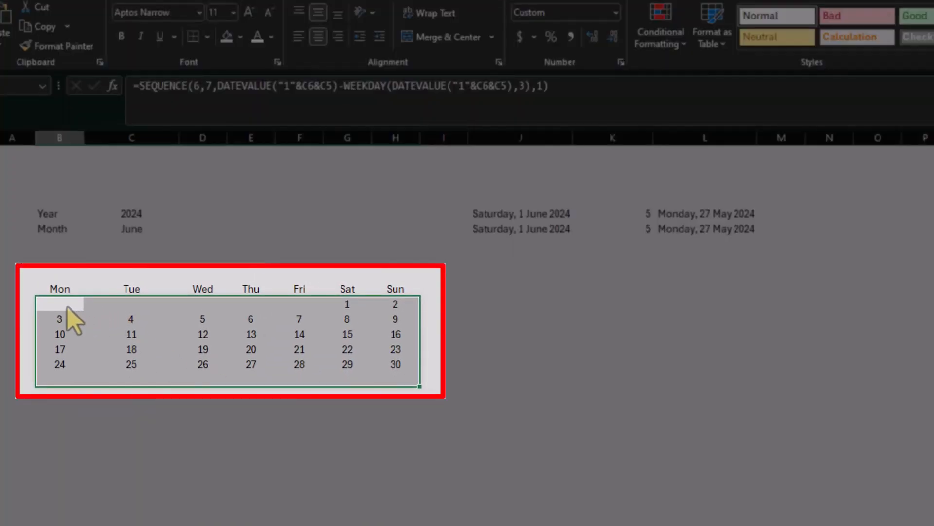
pyautogui.click(347, 304)
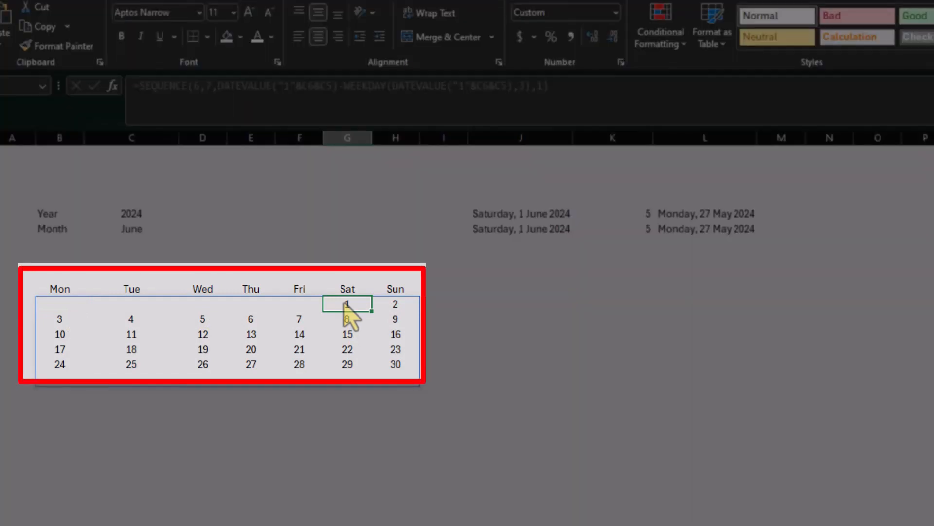
pyautogui.click(317, 262)
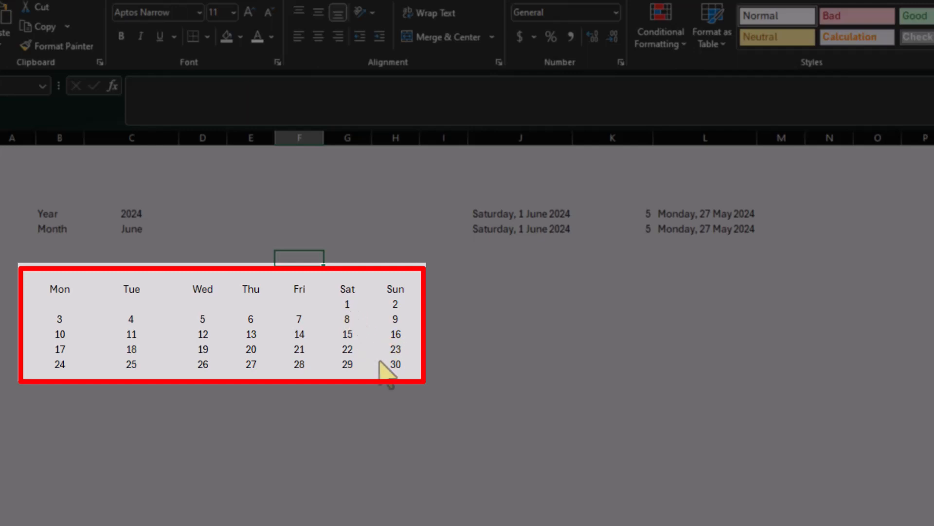
# Copy the formula from the existing conditional formatting rule of the calendar grid B11:H16, keeping that rule as it is.
pyautogui.click(73, 303)
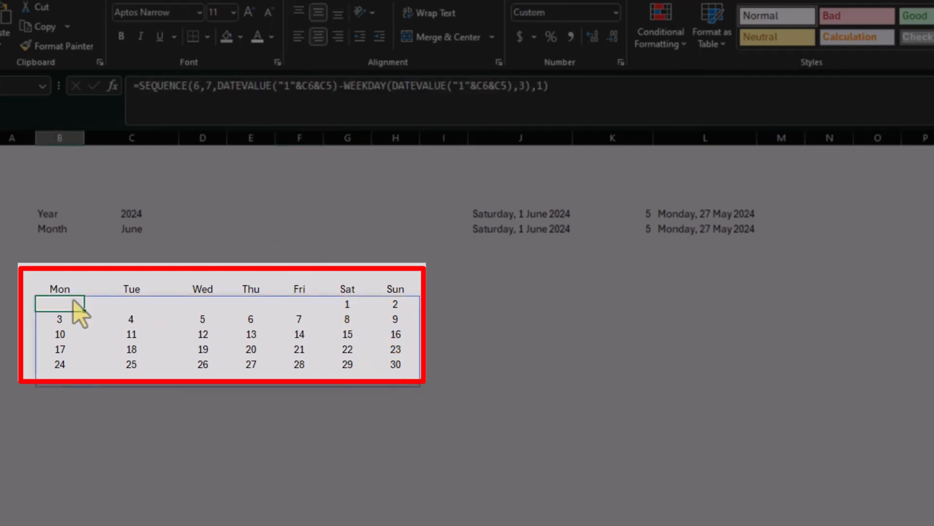
pyautogui.hotkey('ctrl', 'shift', 'Down')
pyautogui.hotkey('ctrl', 'shift', 'Right')
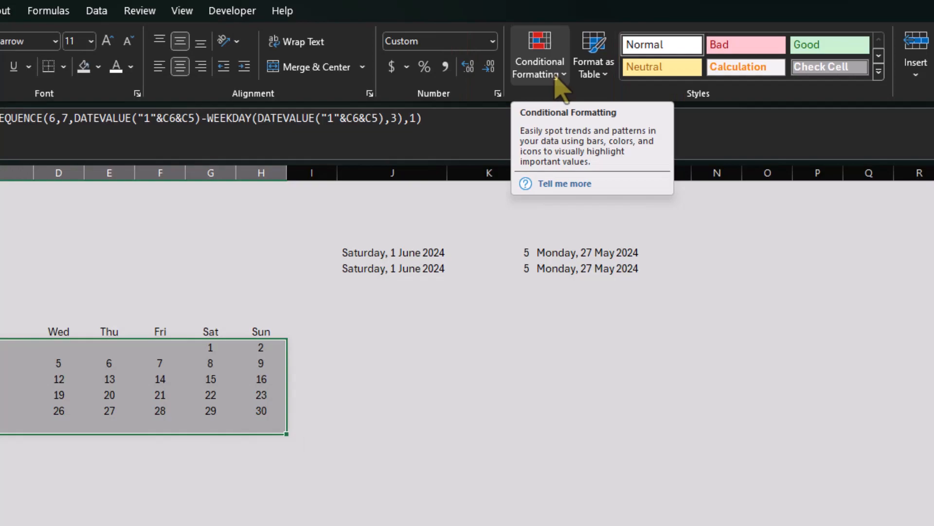
pyautogui.click(547, 82)
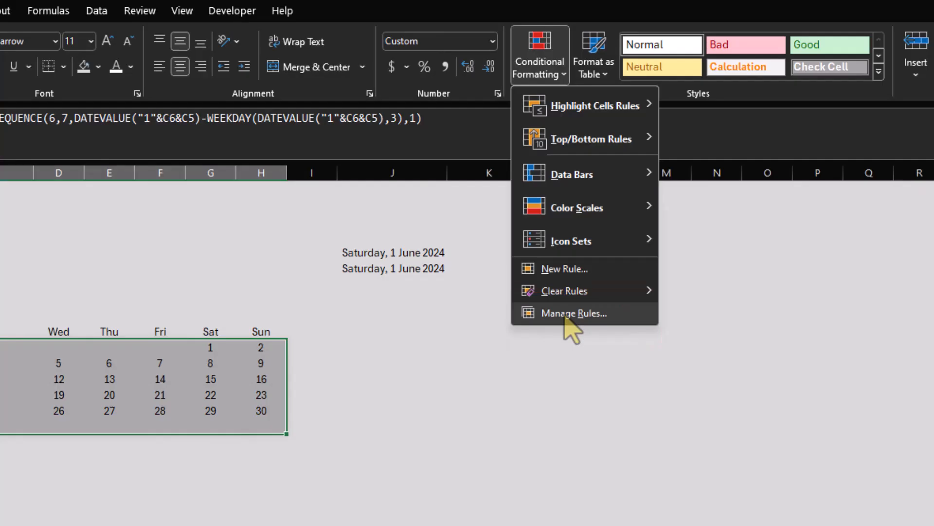
pyautogui.click(569, 314)
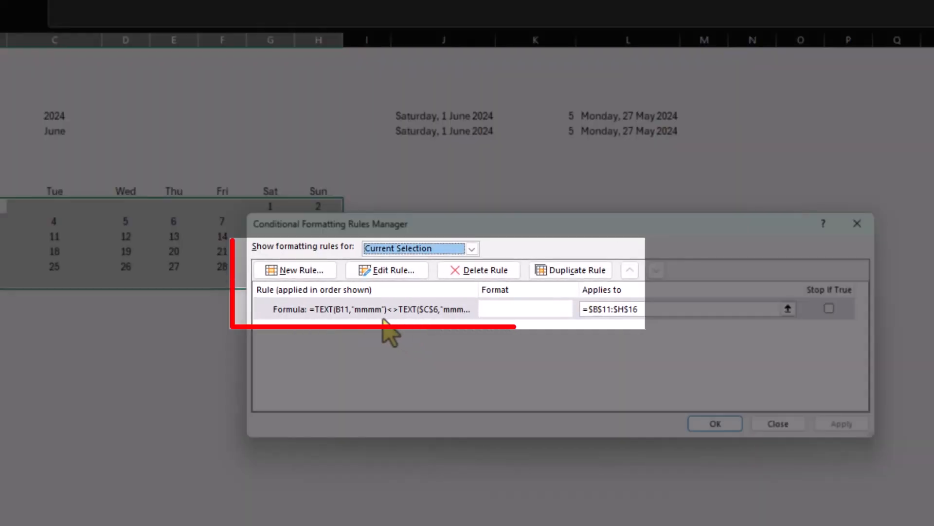
pyautogui.click(385, 310)
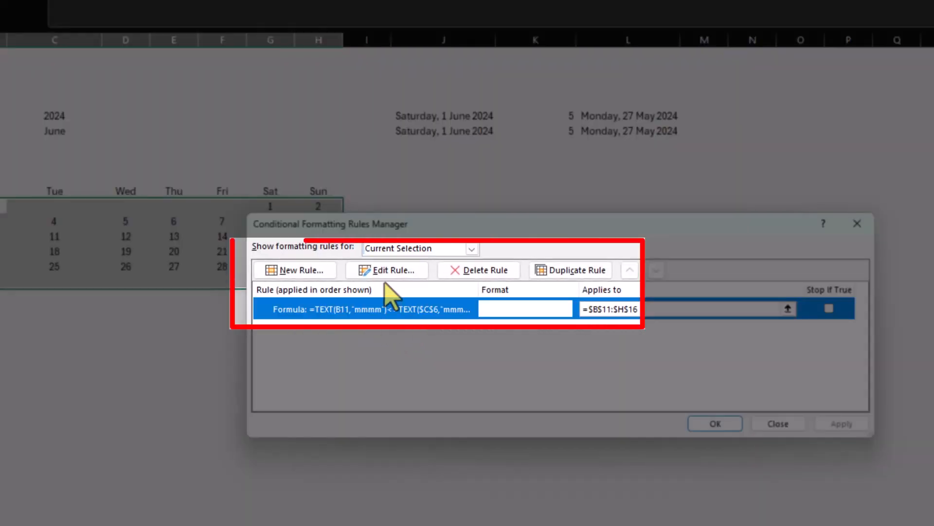
pyautogui.click(385, 272)
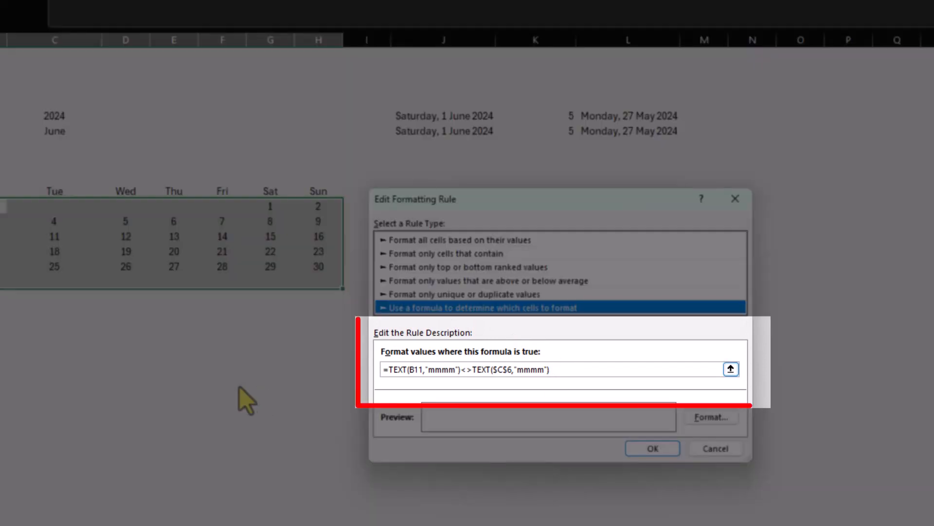
pyautogui.moveTo(580, 372); pyautogui.dragTo(330, 372)
pyautogui.hotkey('ctrl', 'c')
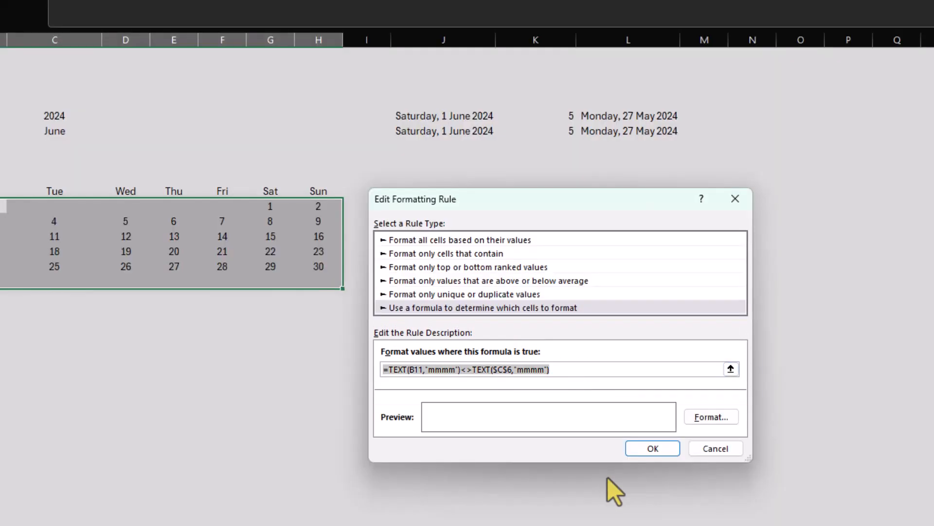
pyautogui.click(637, 455)
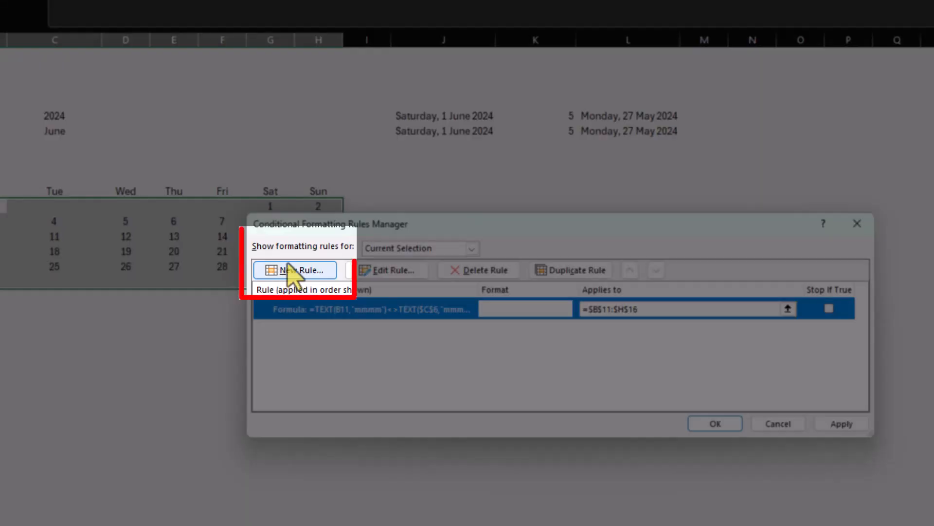
# Add a second formula-based conditional formatting rule for the calendar grid, reusing the copied formula as =TEXT(B11,"mmmm")=TEXT($C$6,"mmmm").
pyautogui.click(297, 268)
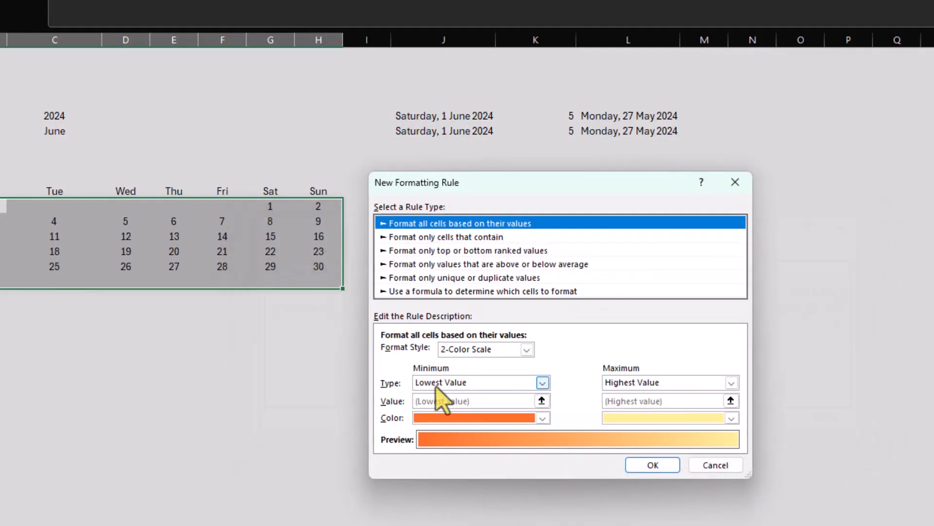
pyautogui.click(419, 291)
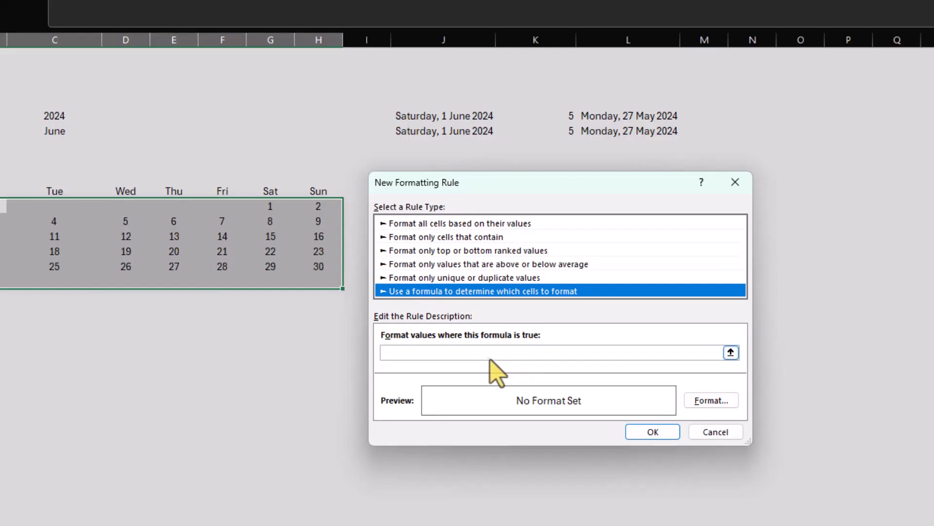
pyautogui.click(481, 353)
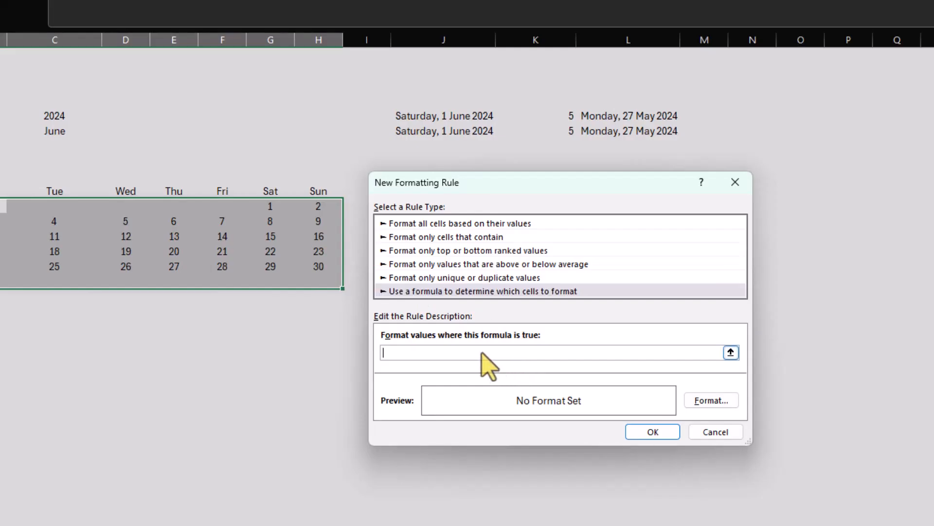
pyautogui.hotkey('ctrl', 'v')
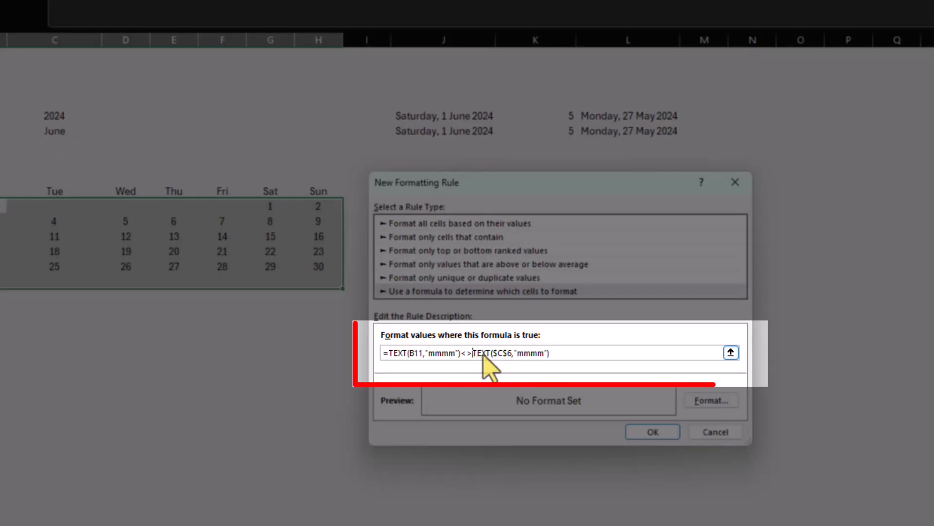
pyautogui.click(472, 352)
pyautogui.press('BackSpace')
pyautogui.press('BackSpace')
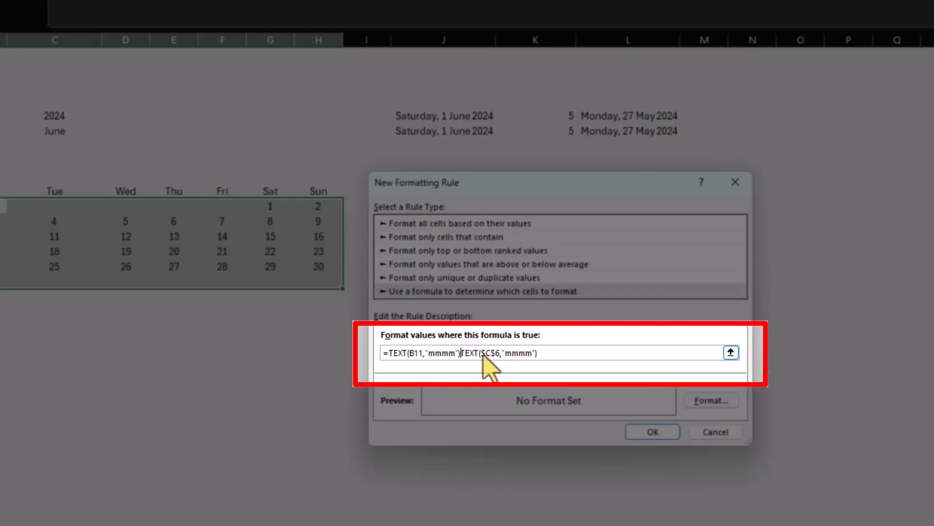
pyautogui.write('=')
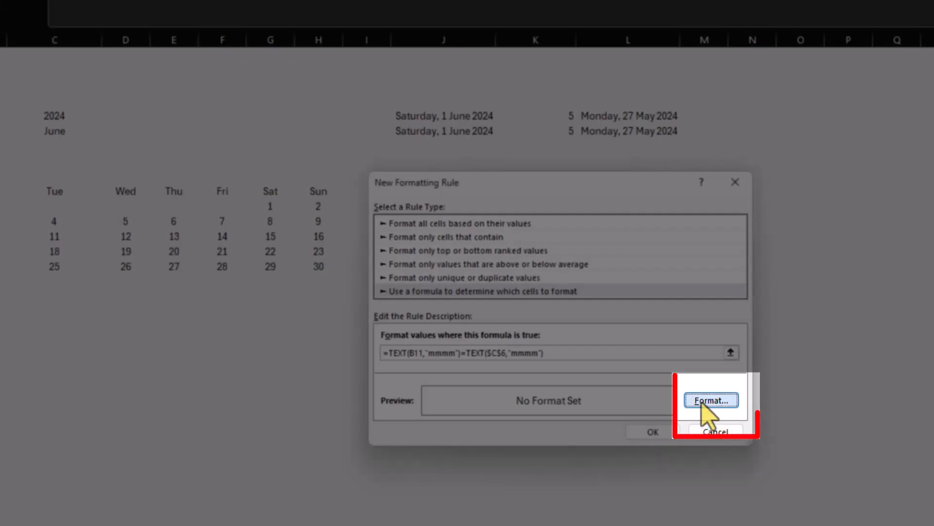
# Give the matching-month rule a dark grey fill and a white font colour.
pyautogui.click(711, 400)
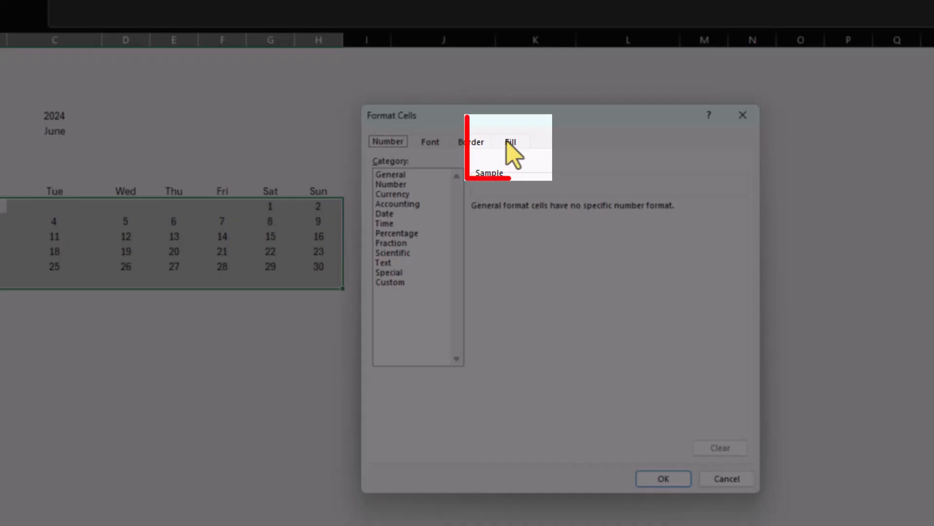
pyautogui.click(507, 143)
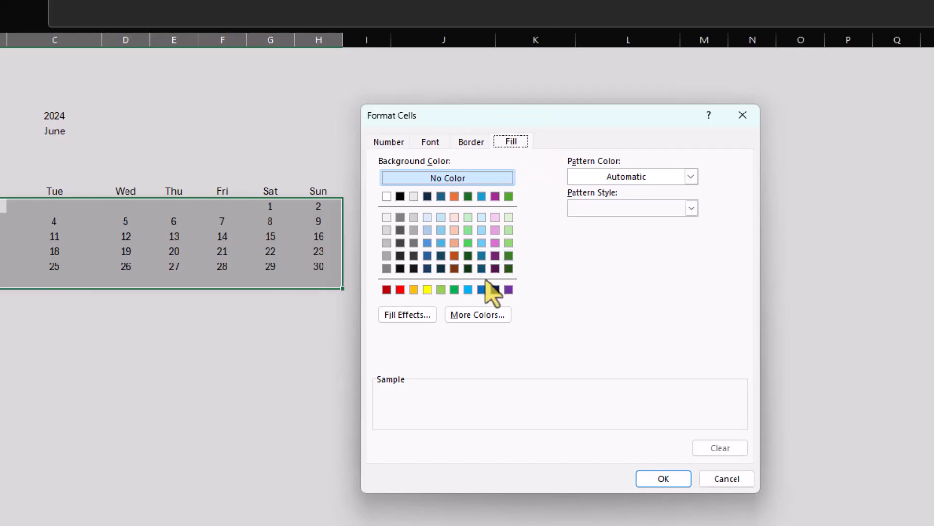
pyautogui.click(400, 231)
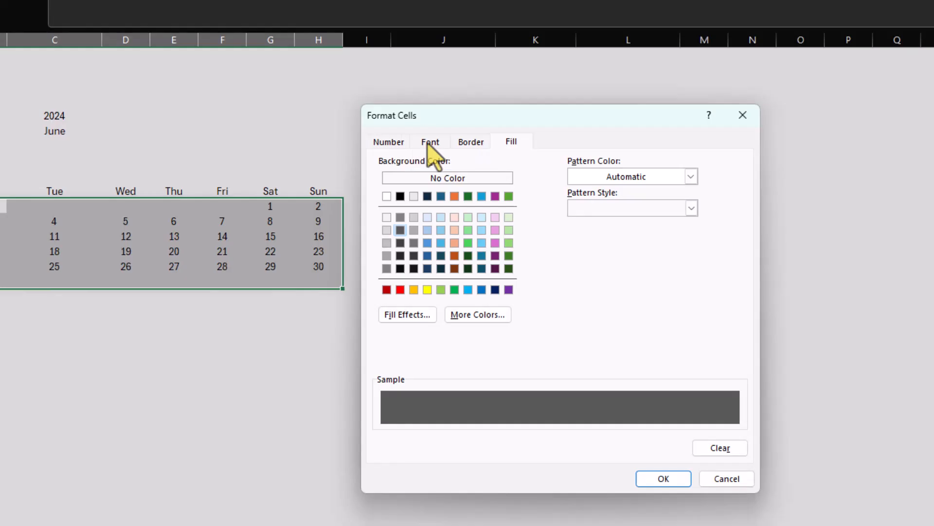
pyautogui.click(430, 143)
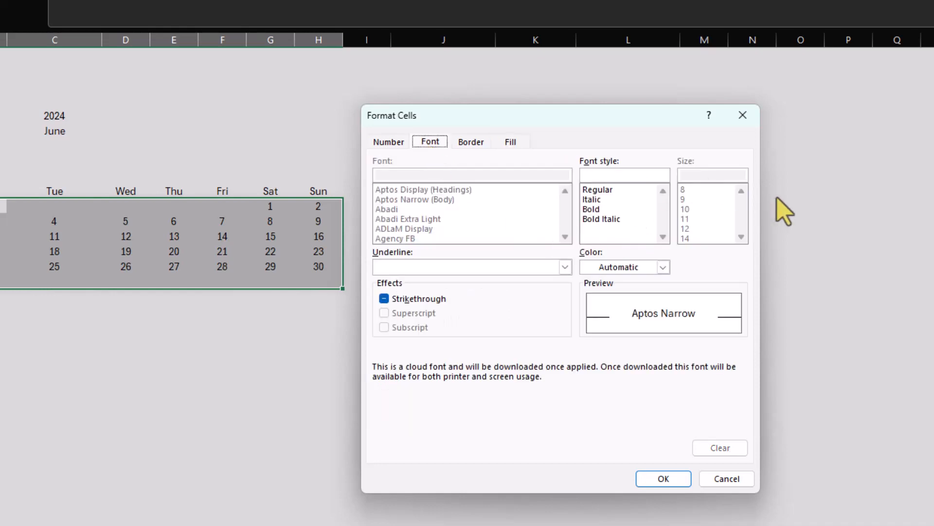
pyautogui.click(662, 266)
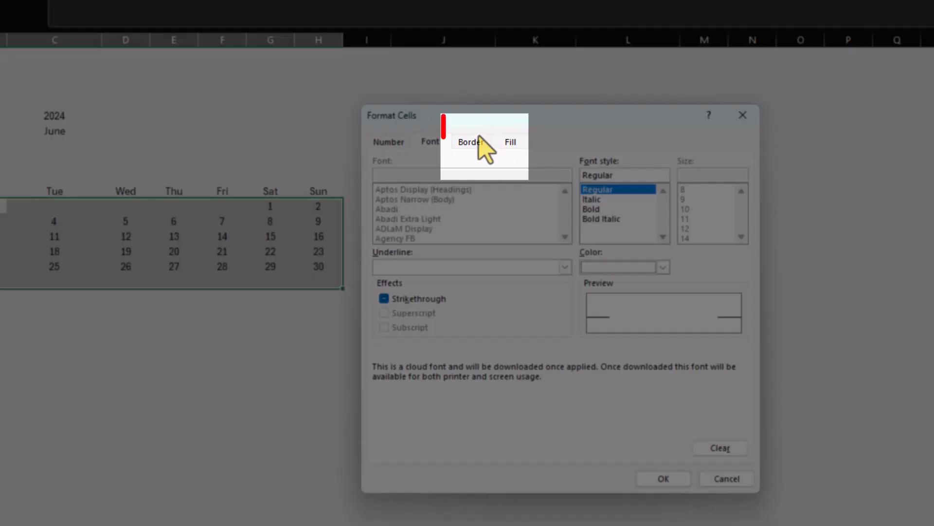
# Add an outline border to the rule's format and apply the rule to the calendar grid B11:H16.
pyautogui.click(474, 142)
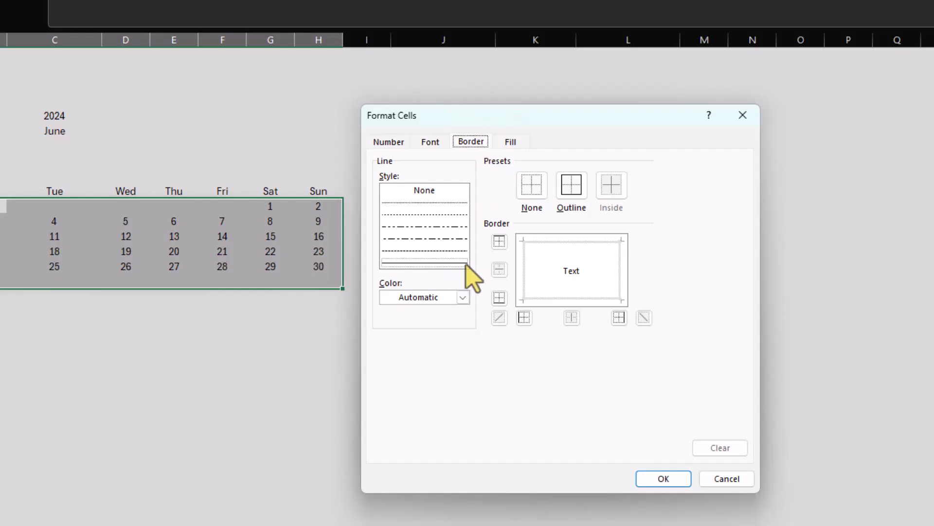
pyautogui.click(573, 185)
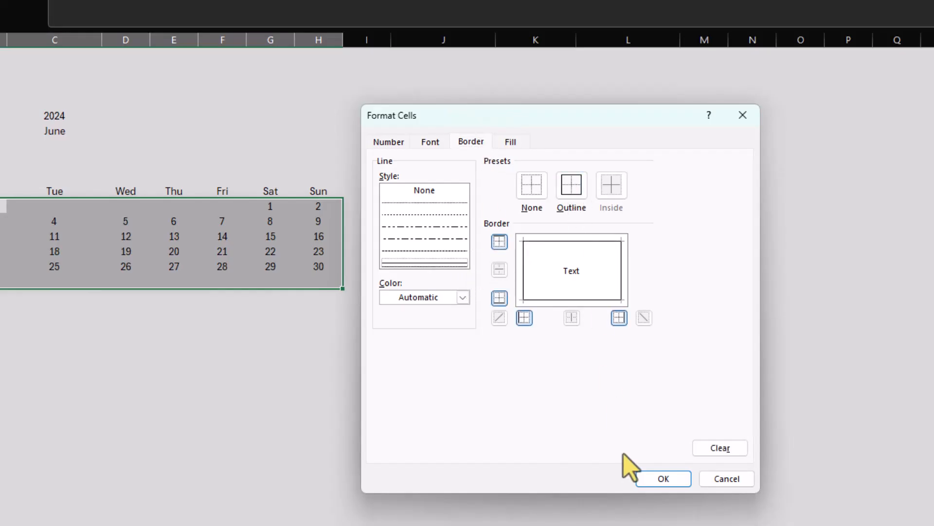
pyautogui.click(653, 481)
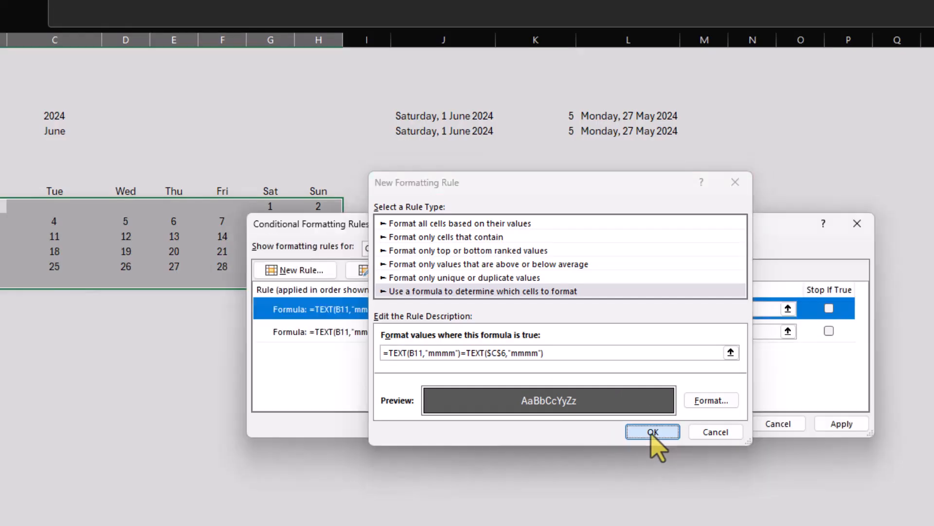
pyautogui.click(653, 433)
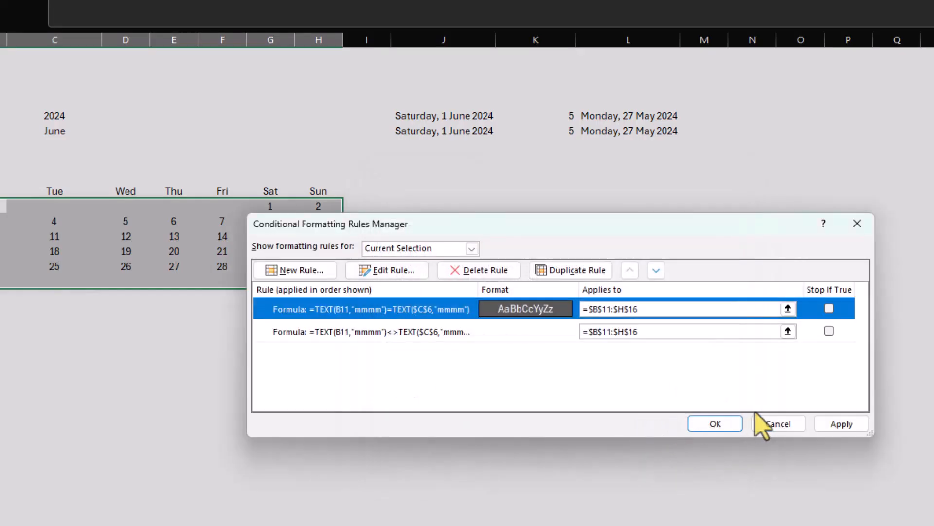
pyautogui.click(862, 424)
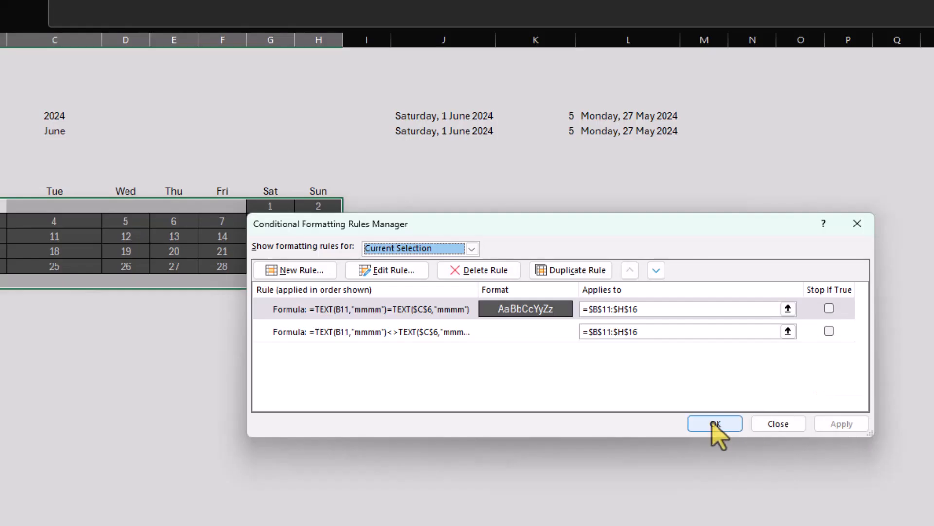
pyautogui.click(716, 423)
pyautogui.click(229, 347)
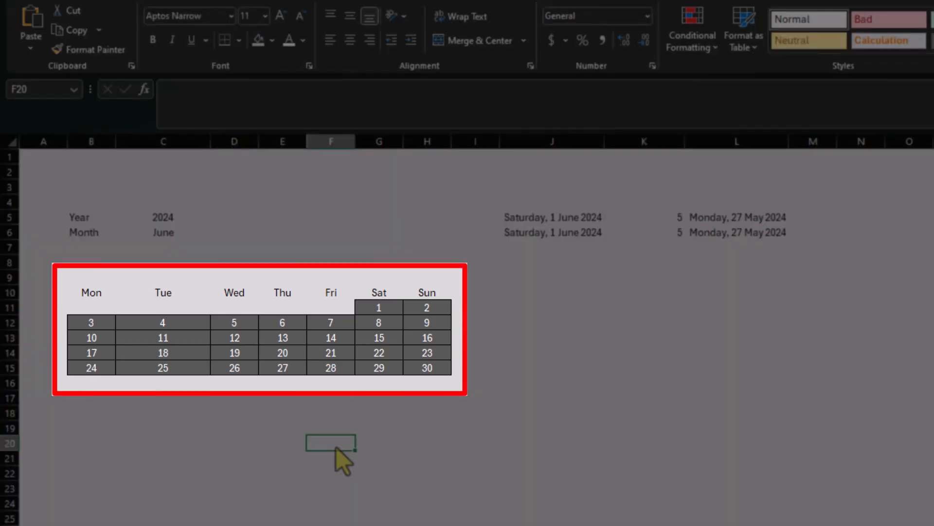
# Format the weekday header row B10:H10 with a near-black fill and bold white text.
pyautogui.click(92, 294)
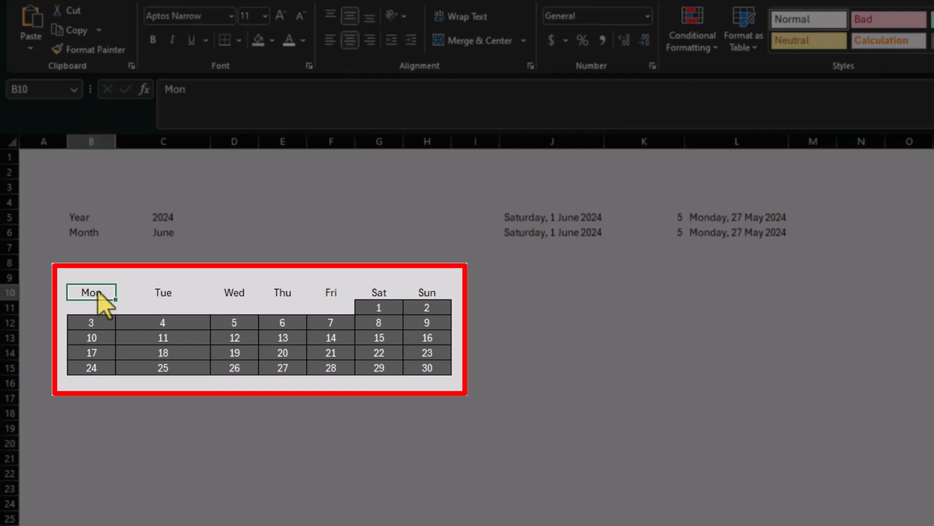
pyautogui.hotkey('ctrl', 'shift', 'Right')
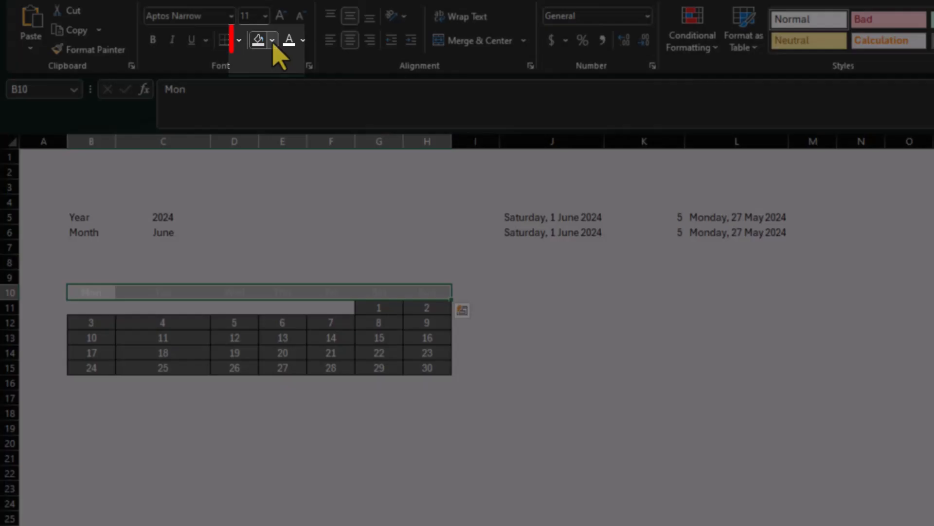
pyautogui.click(271, 40)
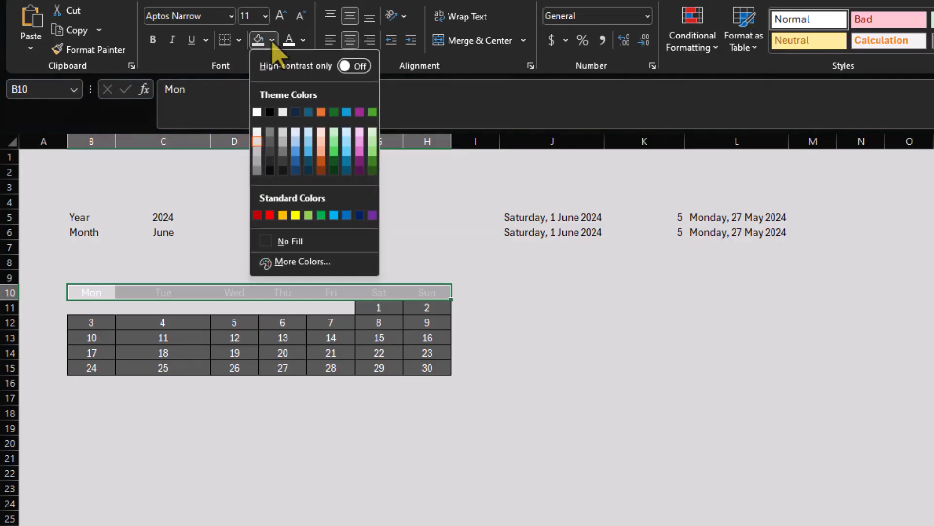
pyautogui.click(270, 171)
pyautogui.click(153, 39)
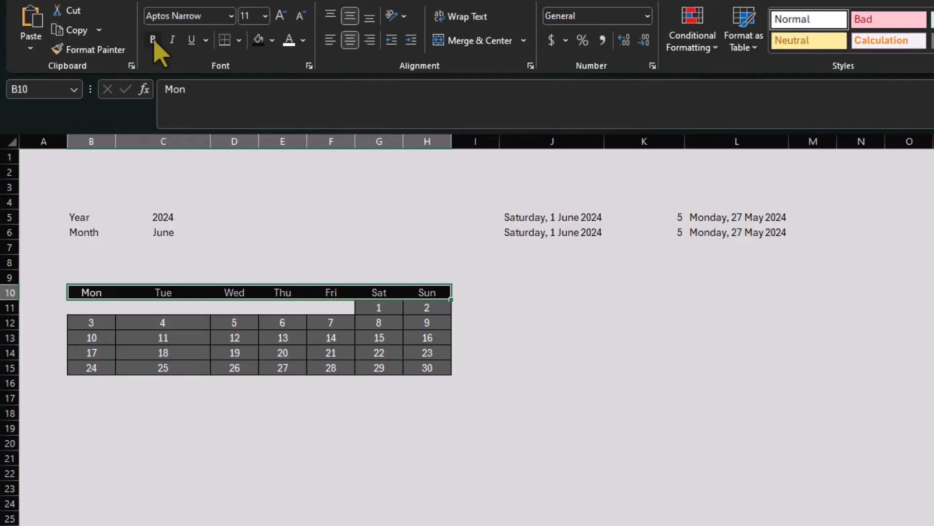
pyautogui.click(340, 222)
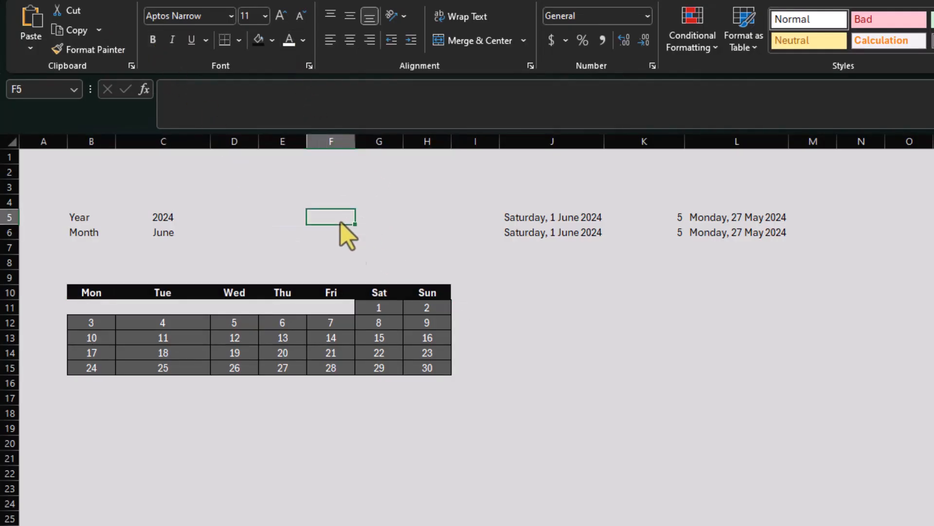
# Give the year and month cells B5:C6 the same near-black fill with bold white text.
pyautogui.click(73, 220)
pyautogui.moveTo(73, 220); pyautogui.dragTo(162, 233)
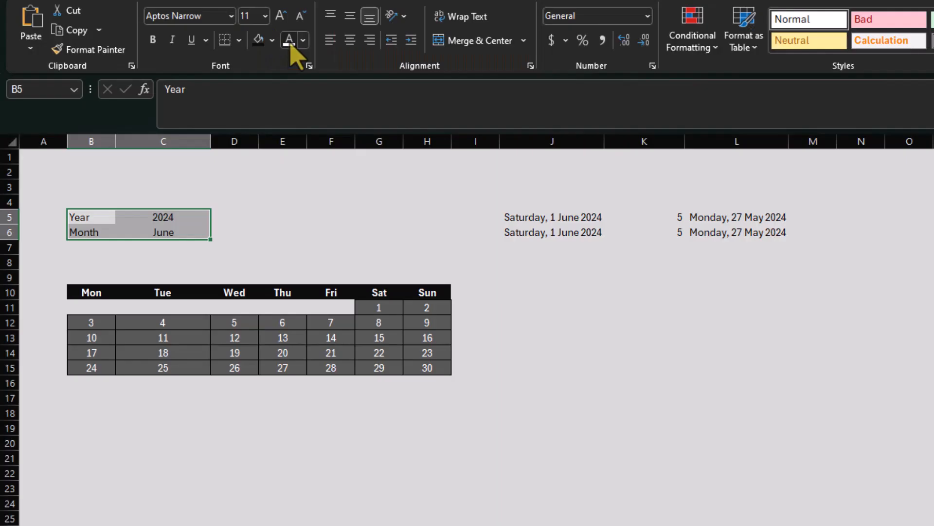
pyautogui.click(153, 39)
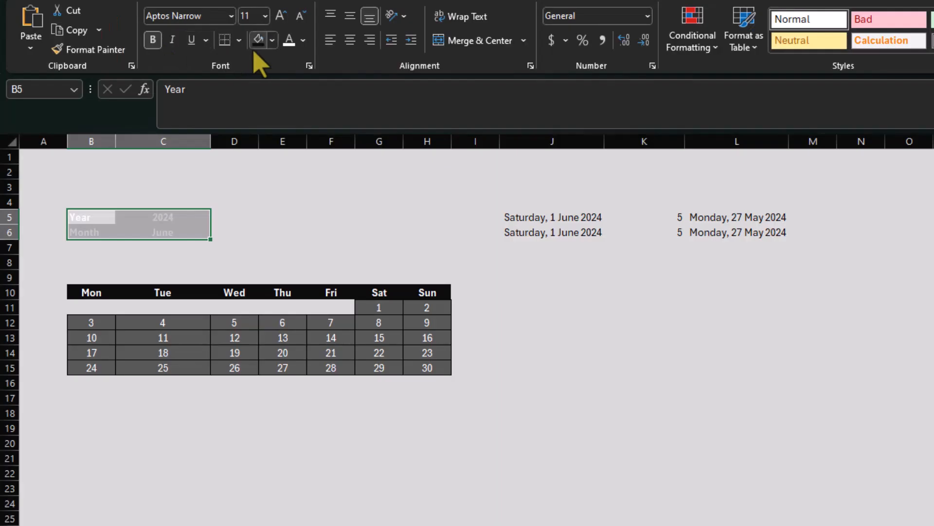
pyautogui.click(258, 39)
pyautogui.click(284, 233)
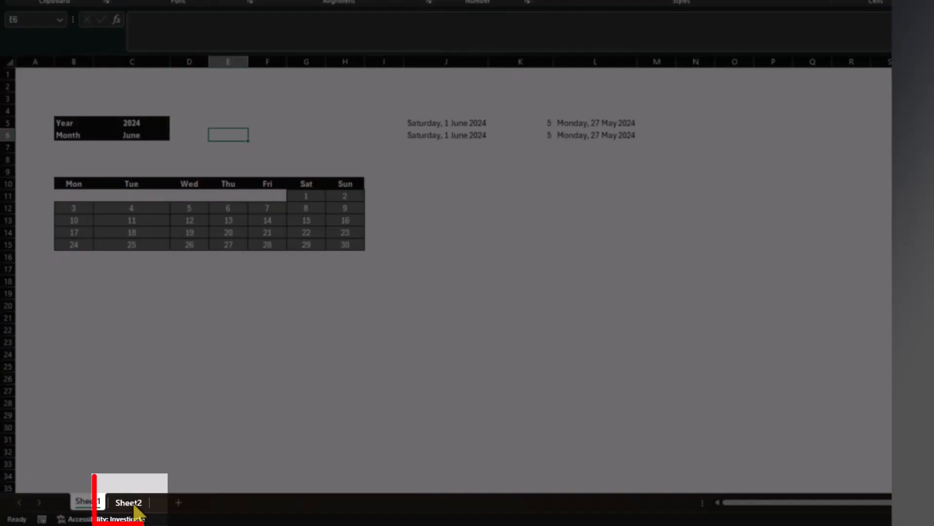
# Enter the formula =TODAY() in cell F4 of Sheet2.
pyautogui.click(135, 506)
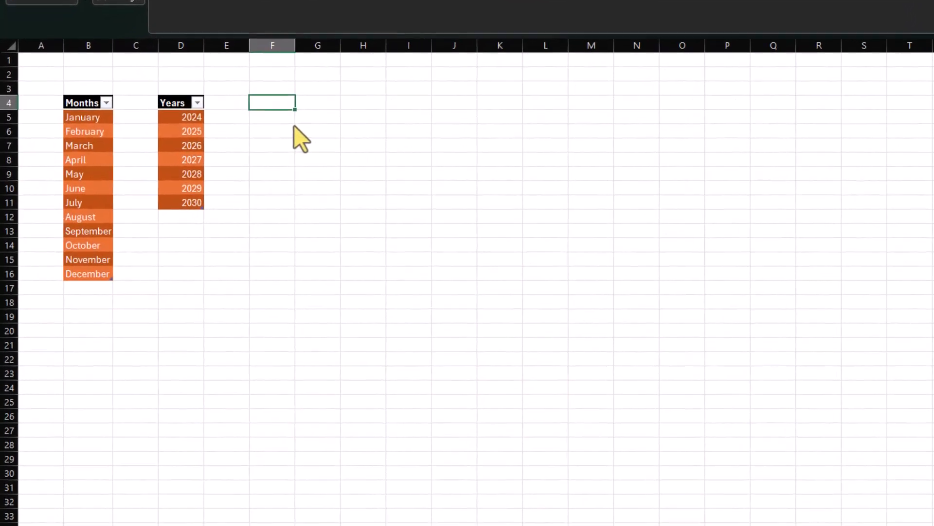
pyautogui.write('=tod')
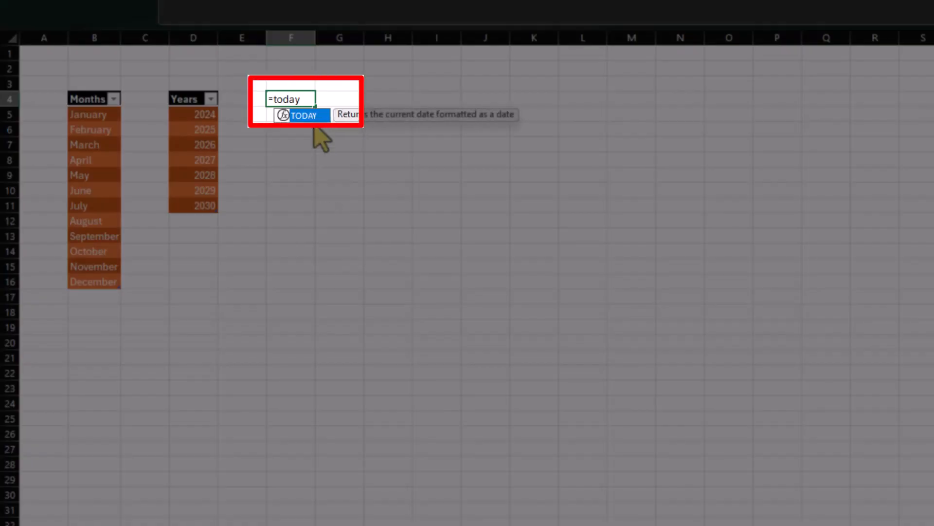
pyautogui.write('ay(')
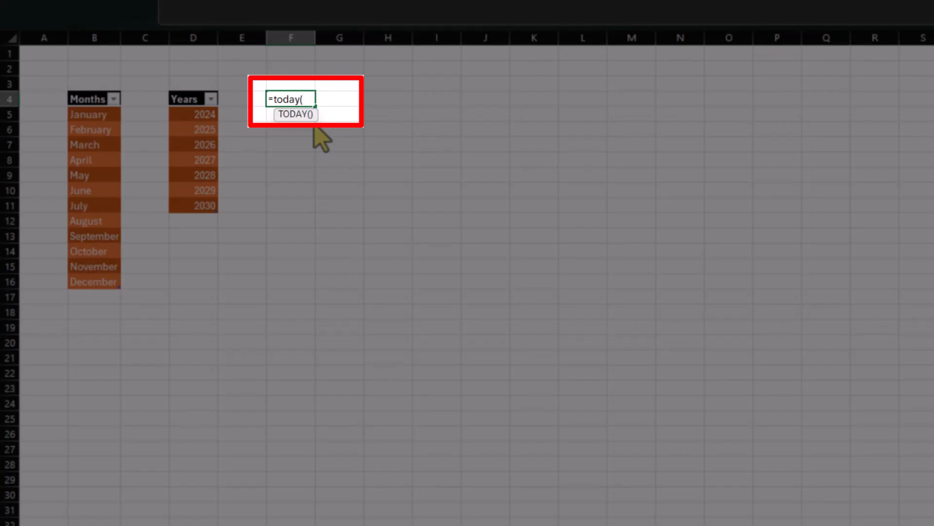
pyautogui.write(')')
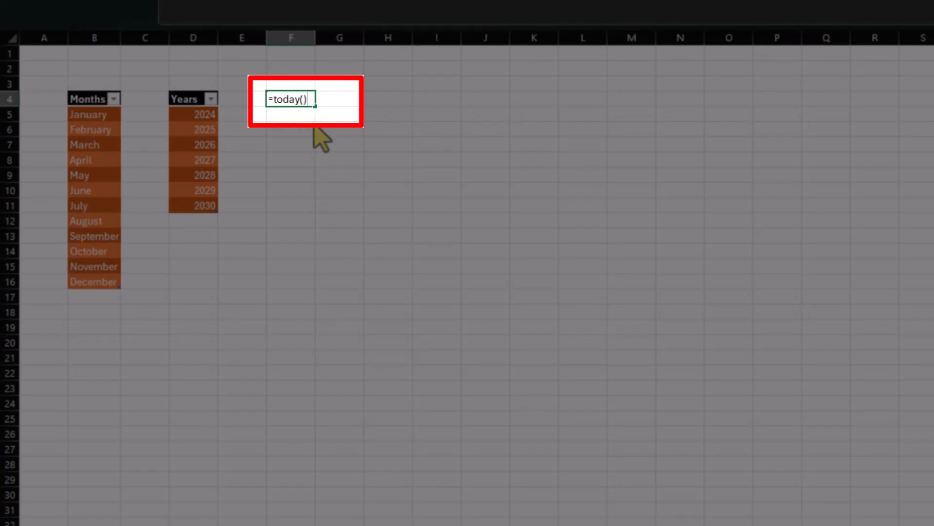
pyautogui.press('Return')
pyautogui.press('Up')
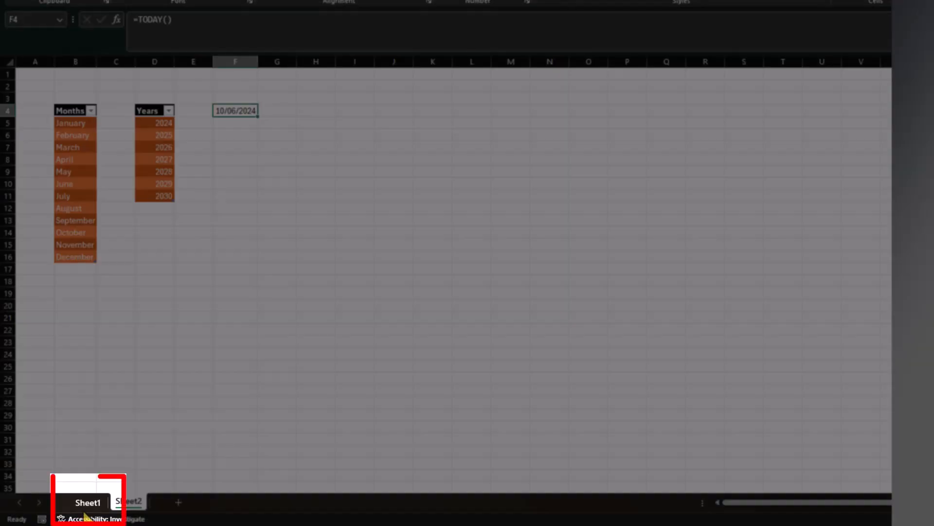
# Start a new formula-based conditional formatting rule for the calendar grid B11:H16 on Sheet1.
pyautogui.click(84, 502)
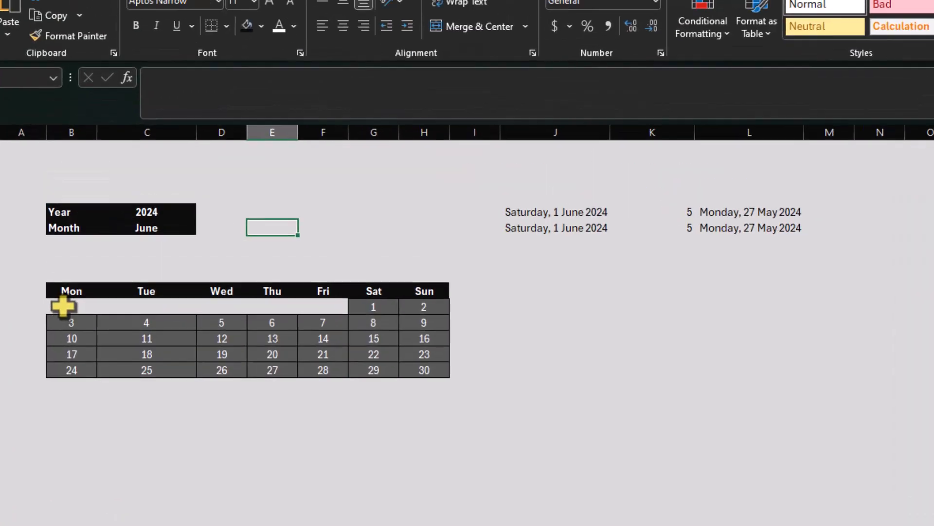
pyautogui.moveTo(73, 194); pyautogui.dragTo(302, 255)
pyautogui.moveTo(367, 386); pyautogui.dragTo(413, 388)
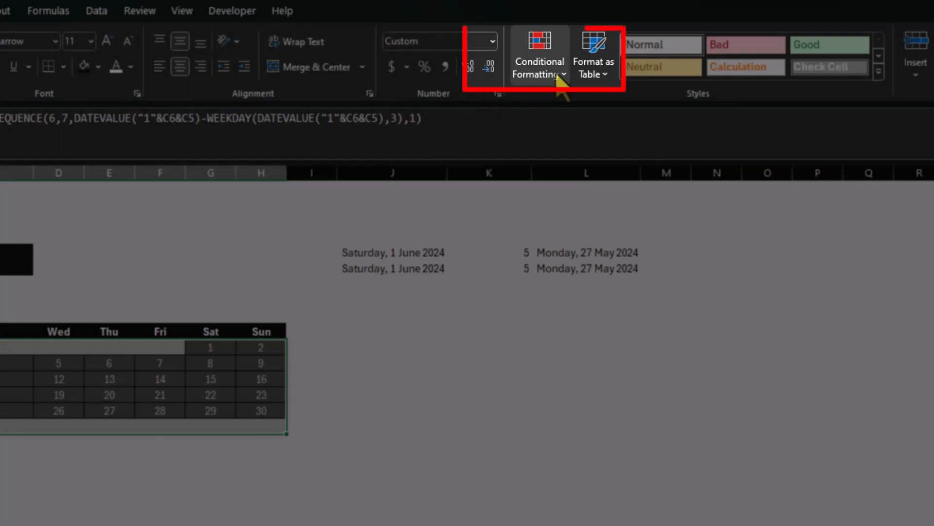
pyautogui.click(558, 78)
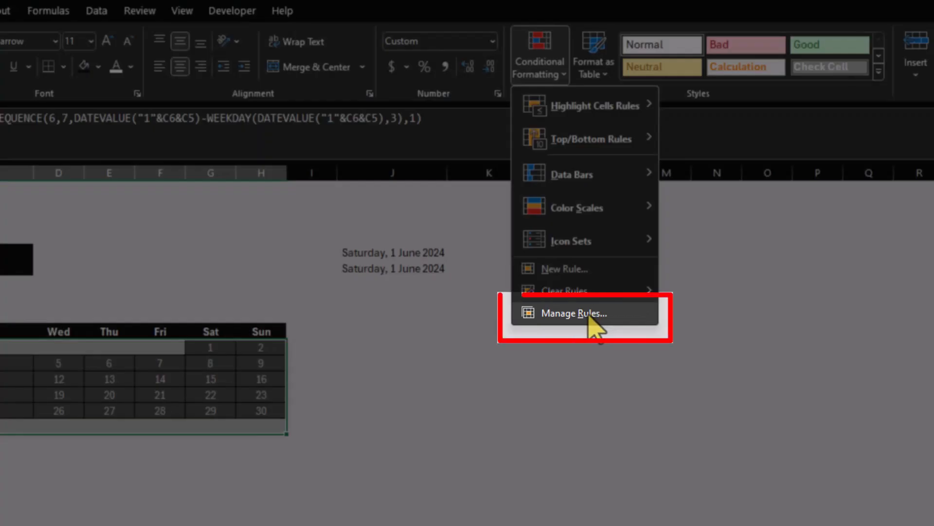
pyautogui.click(590, 312)
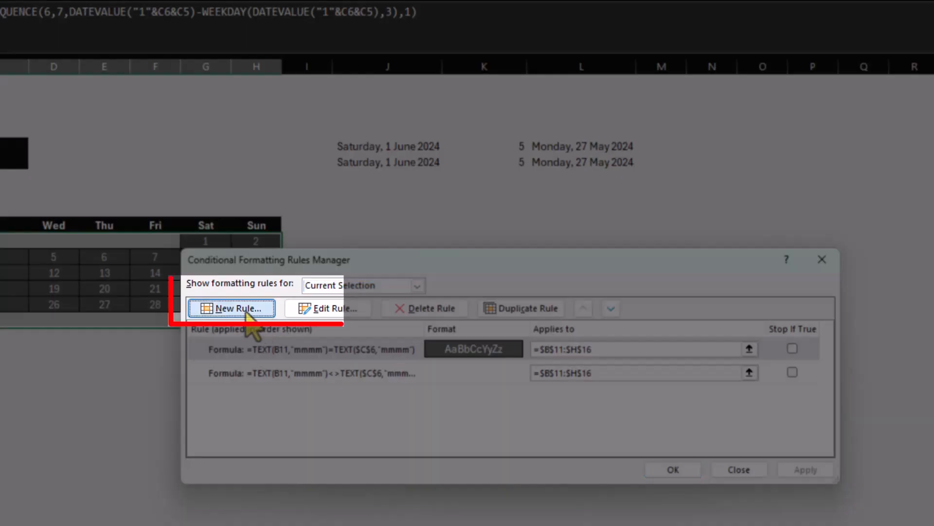
pyautogui.click(241, 414)
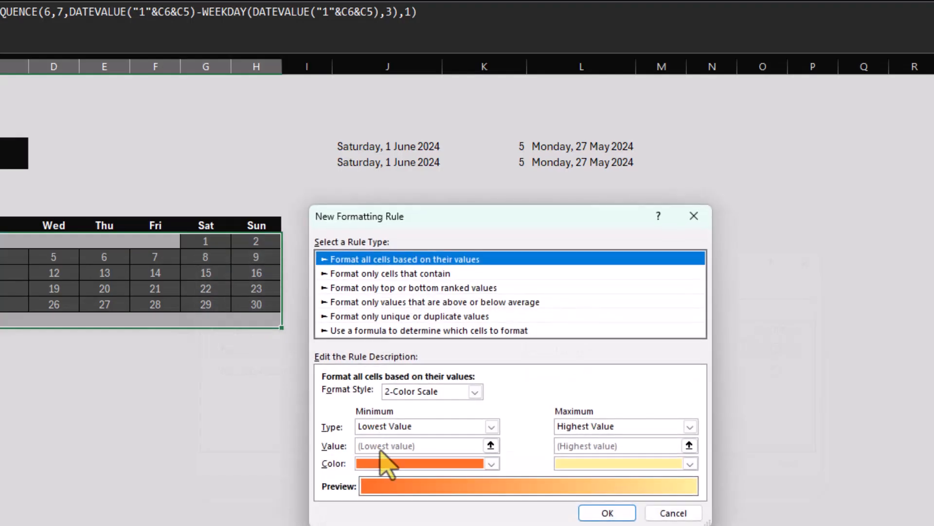
pyautogui.click(371, 330)
pyautogui.click(373, 395)
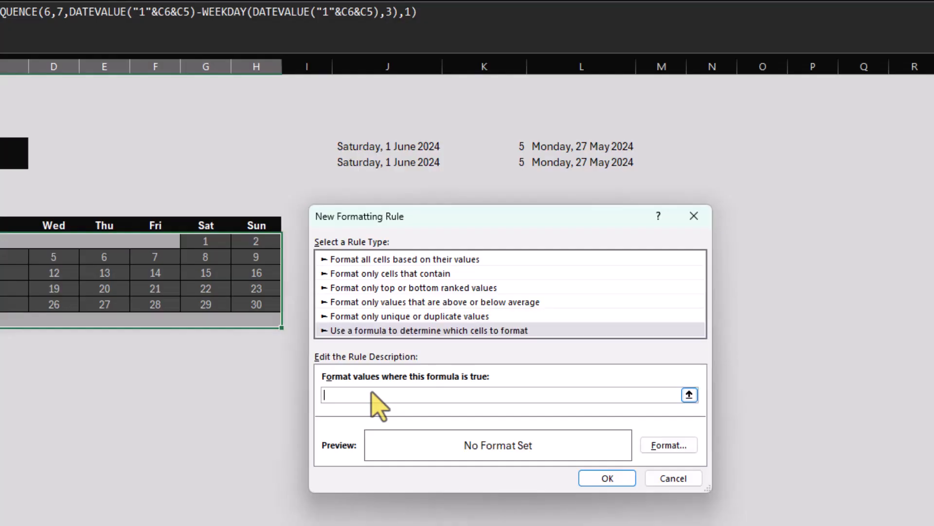
# Enter the rule formula =B11=Sheet2!$F$4, with a relative reference to B11 and an absolute one to the TODAY cell.
pyautogui.write('=')
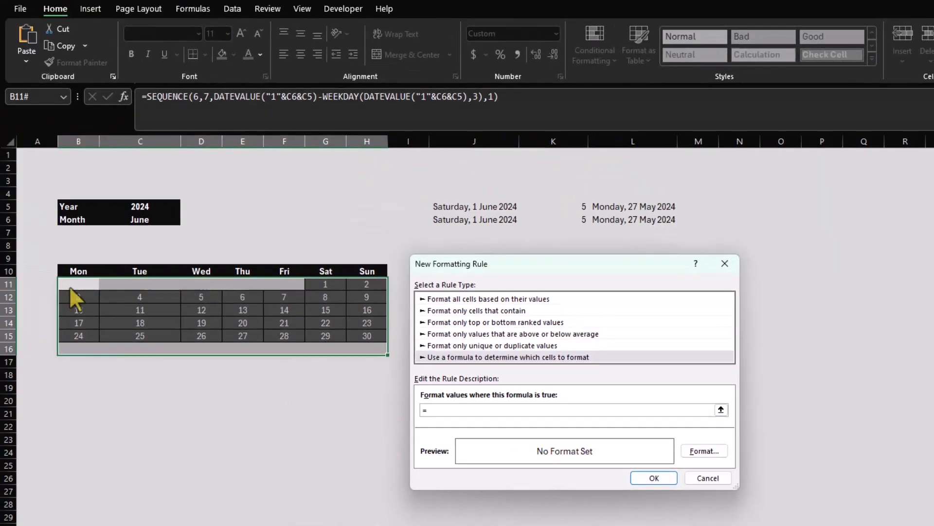
pyautogui.click(76, 286)
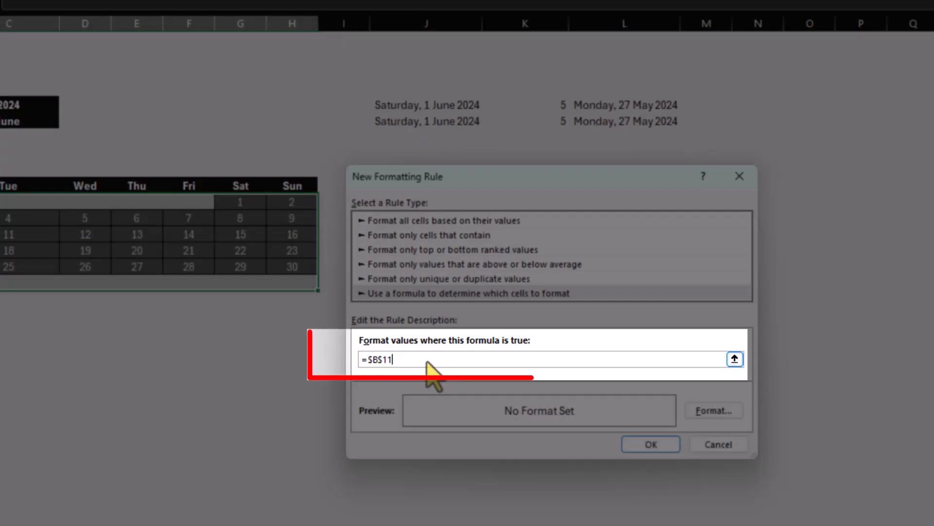
pyautogui.press('F4')
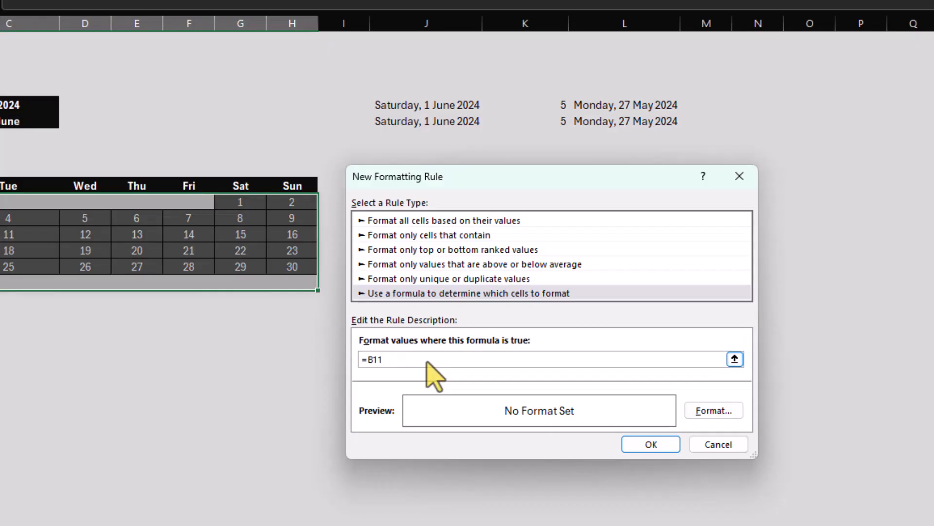
pyautogui.write('=')
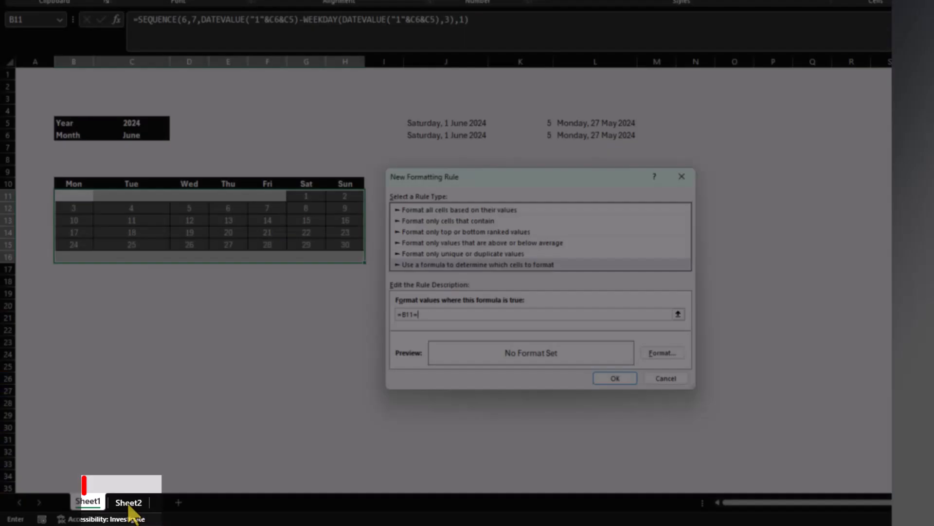
pyautogui.click(129, 503)
pyautogui.click(225, 100)
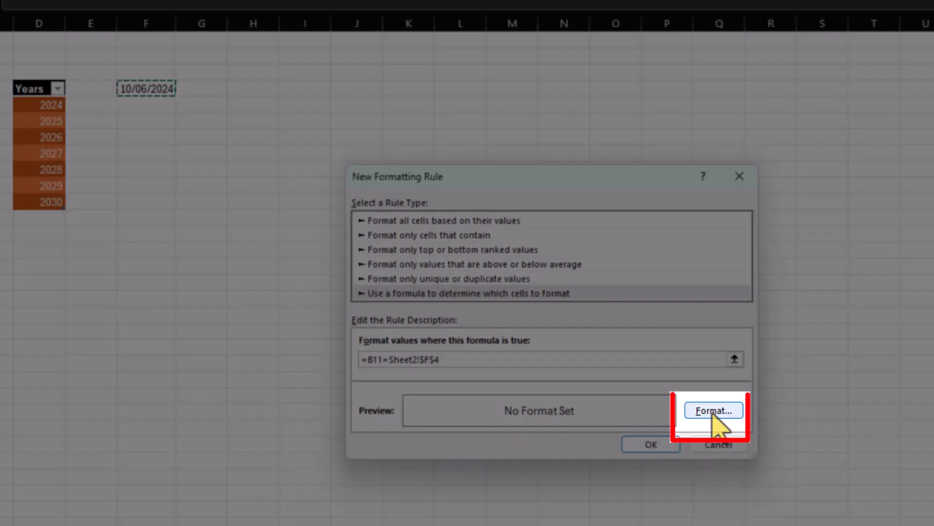
# Give the rule's format a medium blue fill and an outline border.
pyautogui.click(714, 410)
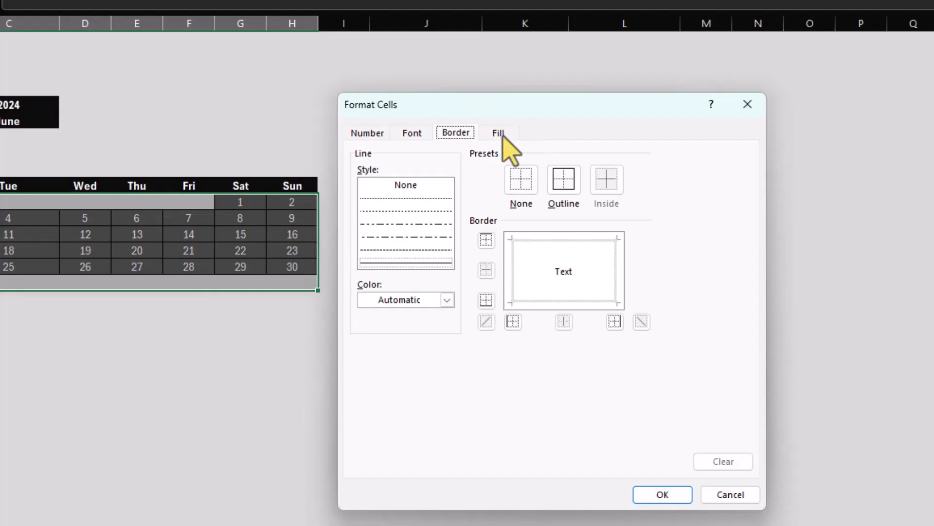
pyautogui.click(500, 134)
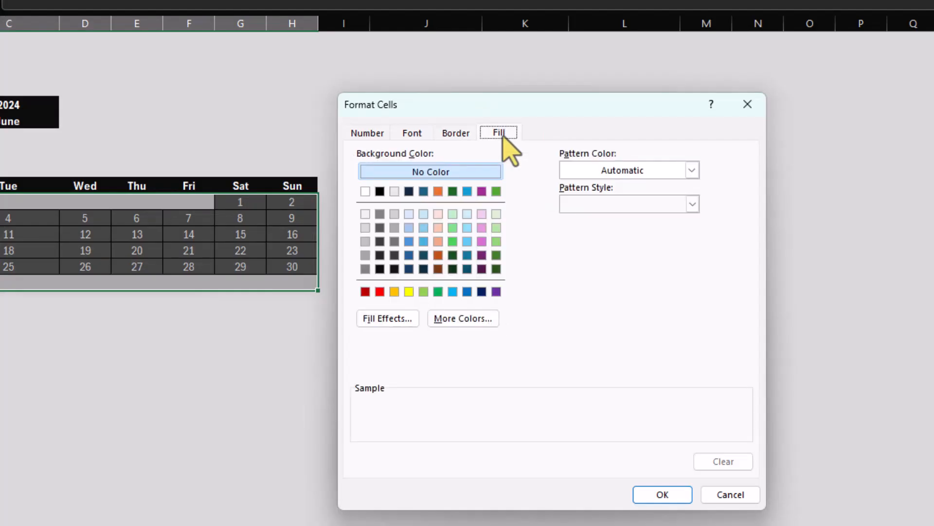
pyautogui.click(409, 241)
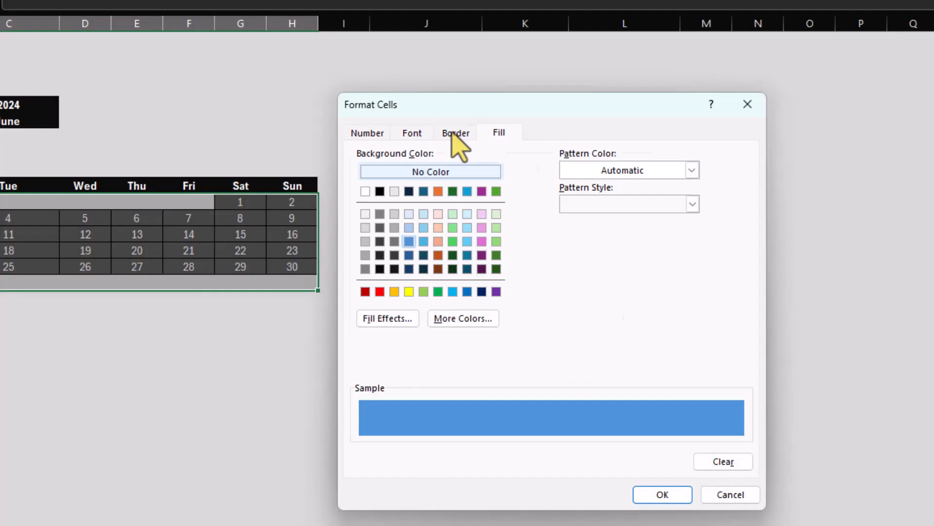
pyautogui.click(455, 134)
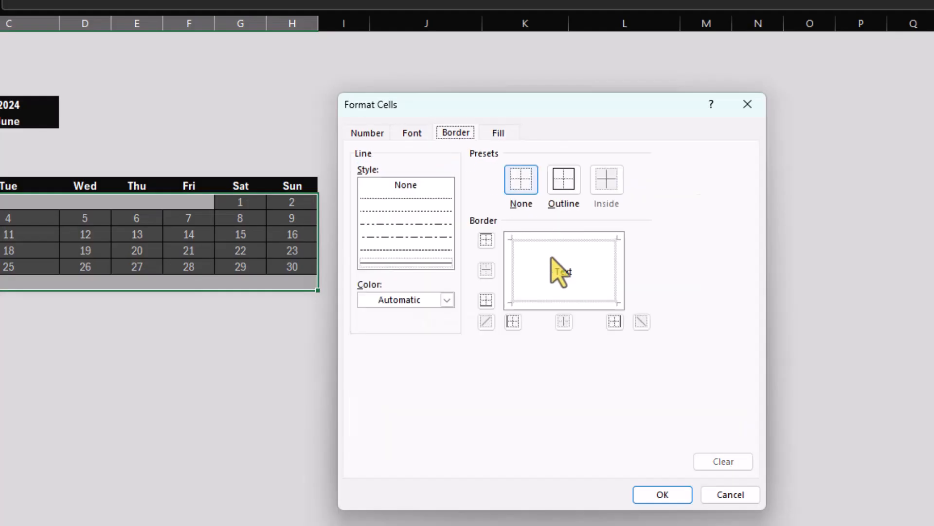
pyautogui.click(570, 184)
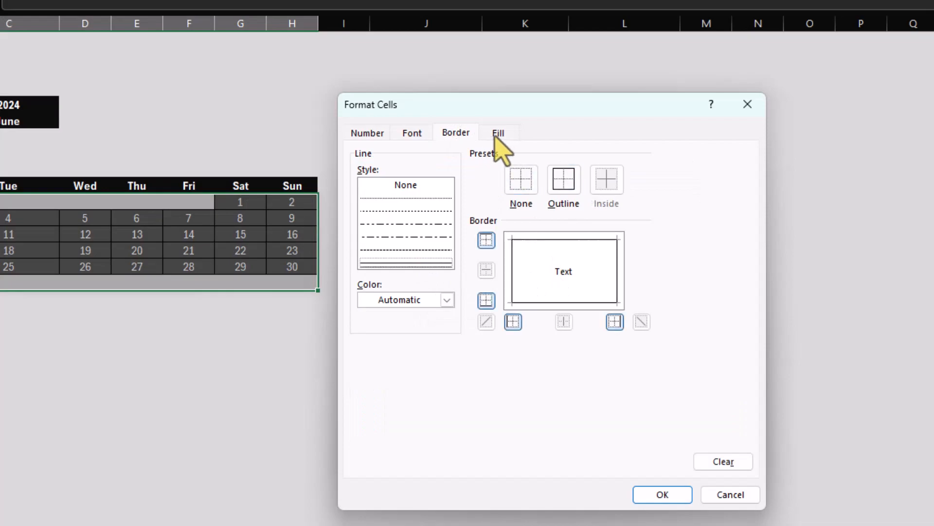
# Set the rule's font color to white and apply the rule to the calendar grid B11:H16.
pyautogui.click(412, 133)
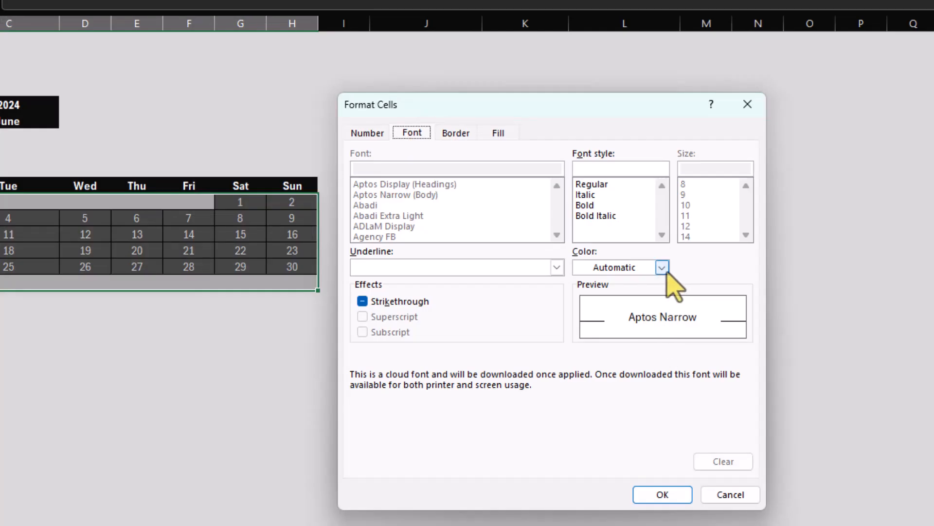
pyautogui.click(662, 268)
pyautogui.click(580, 331)
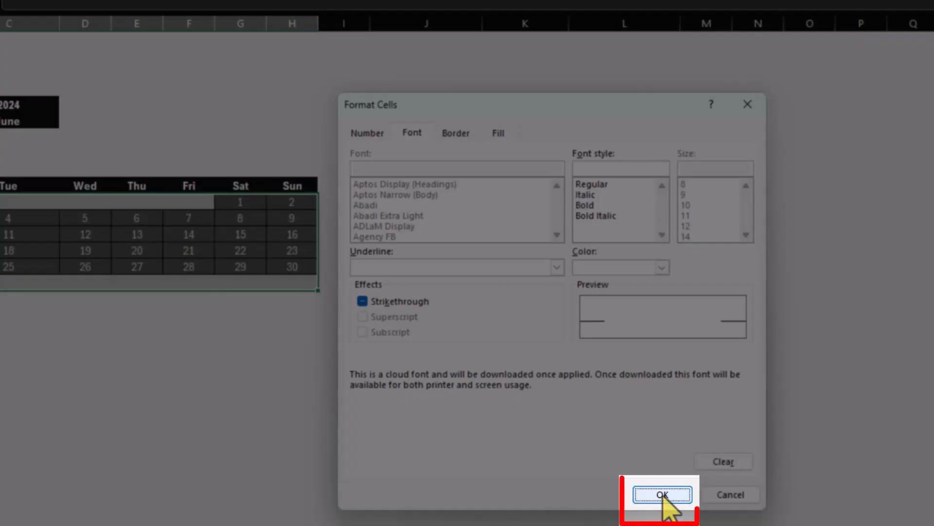
pyautogui.click(663, 495)
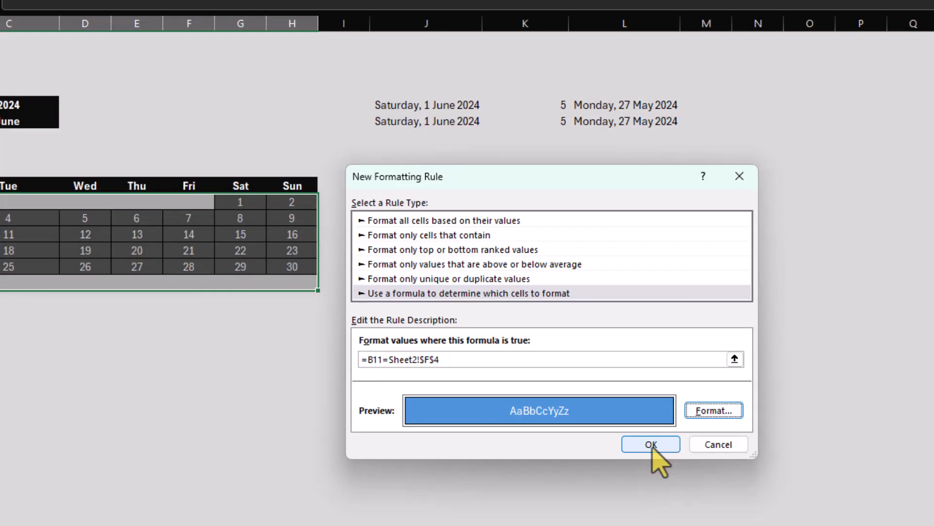
pyautogui.click(652, 445)
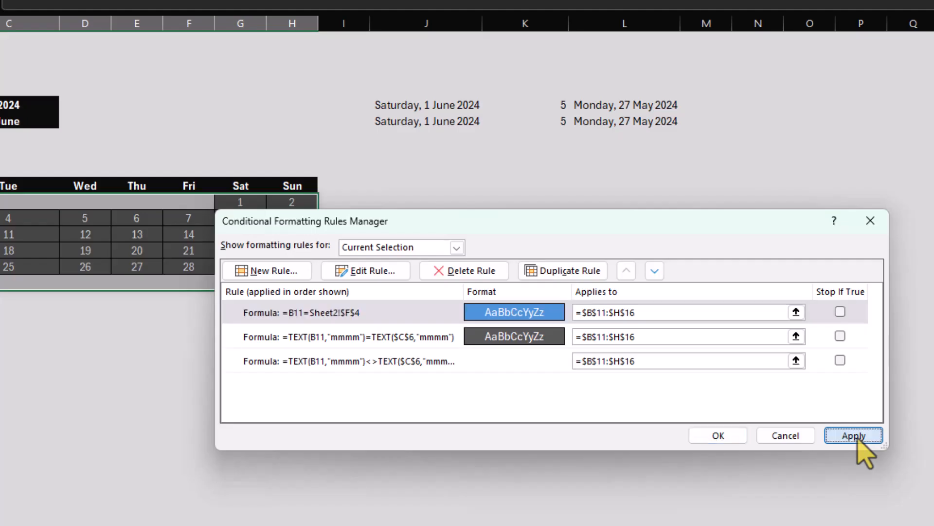
pyautogui.click(854, 435)
pyautogui.click(717, 437)
pyautogui.click(170, 510)
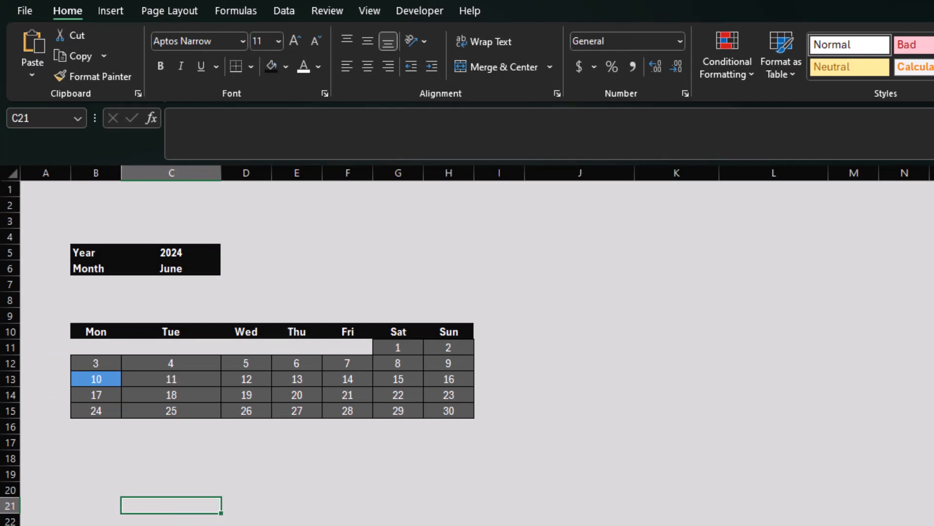
# Test the calendar by switching the month in C6 to July and then to August.
pyautogui.click(177, 272)
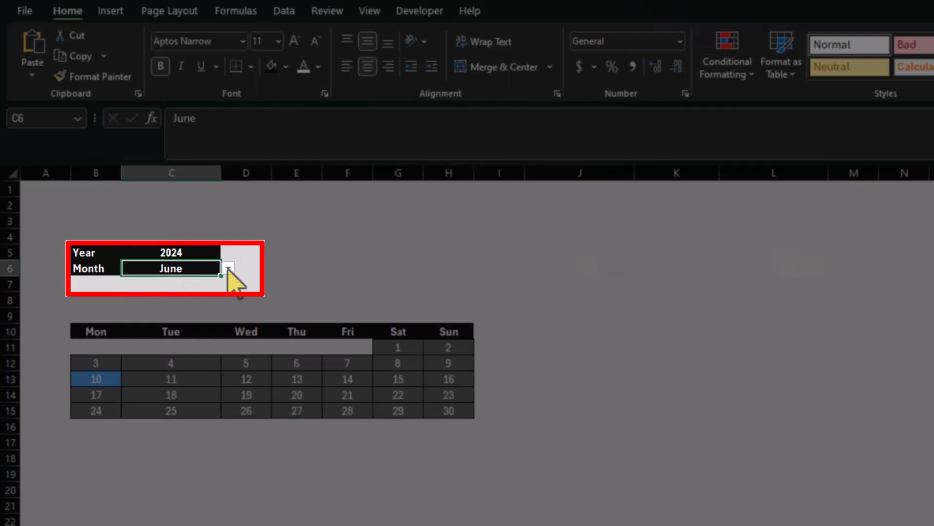
pyautogui.click(228, 268)
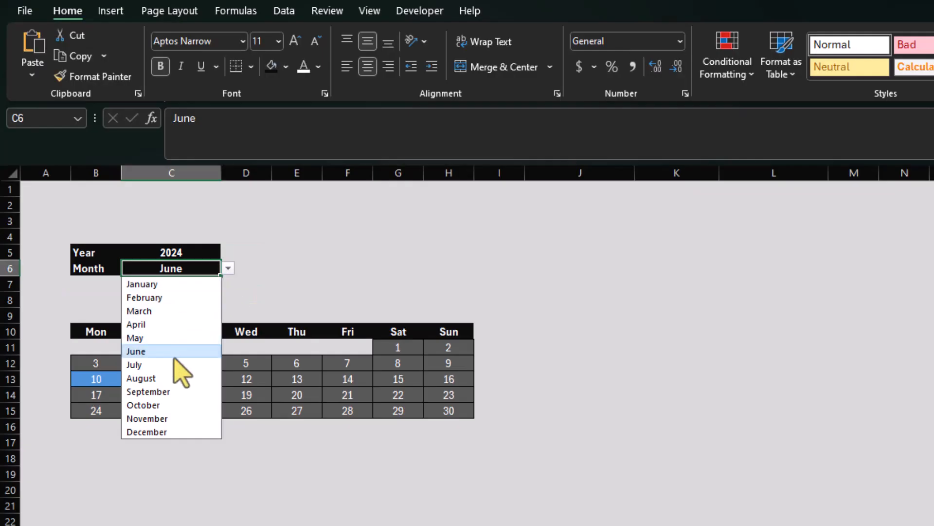
pyautogui.click(204, 365)
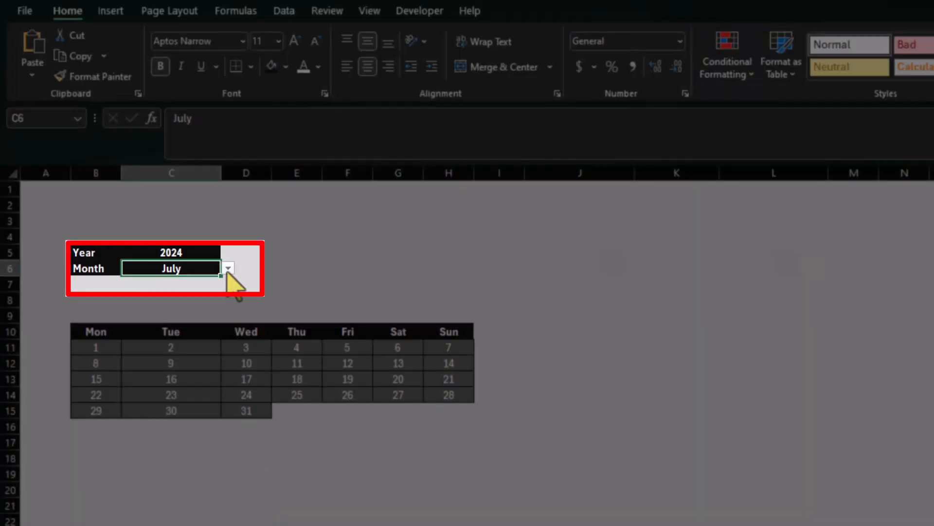
pyautogui.click(228, 268)
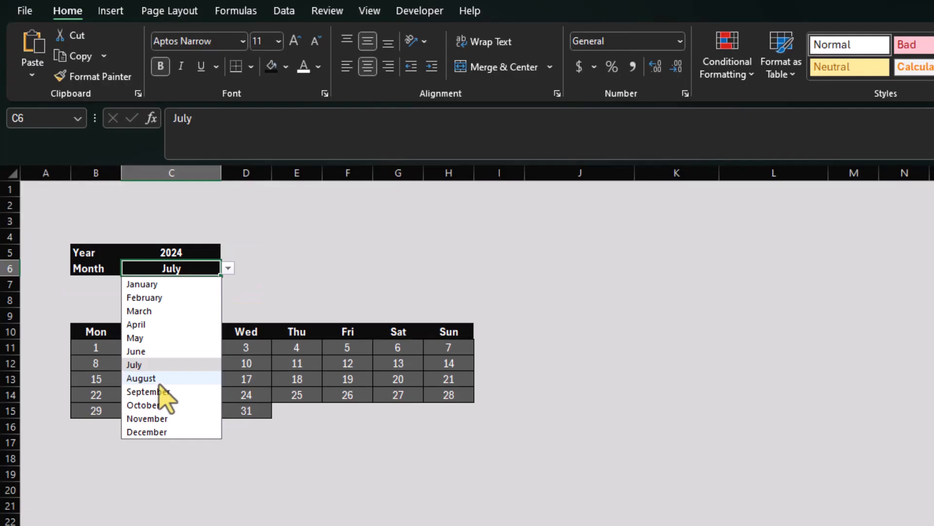
pyautogui.click(159, 382)
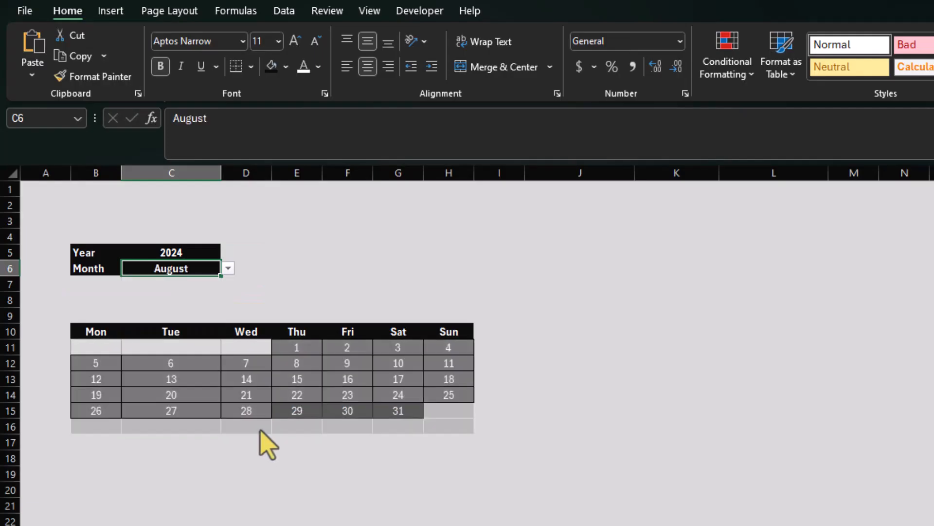